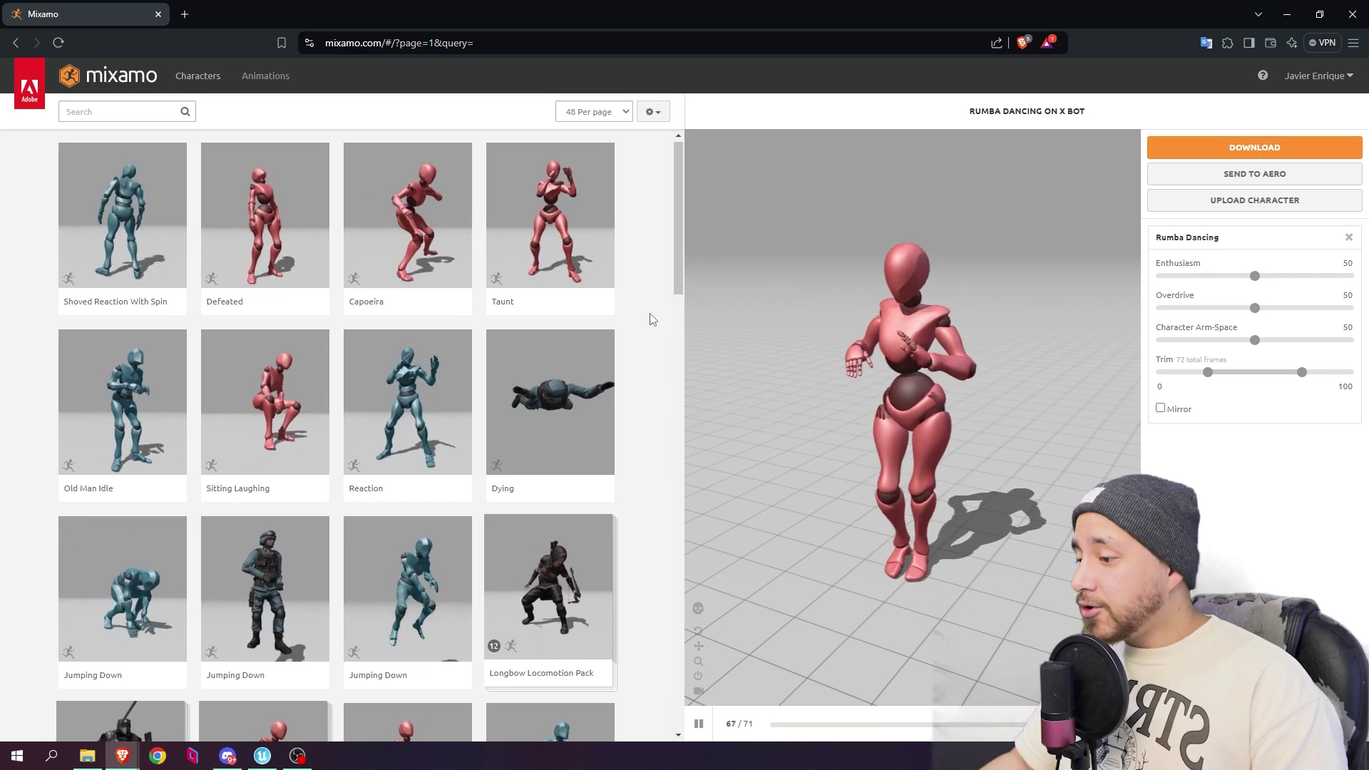
Step: Browse the animation library and preview the Silly Dancing and Unarmed Walk Forward animations on the character
{"action": "scroll", "coordinate": [645, 307], "scroll_direction": "down", "scroll_amount": 9}
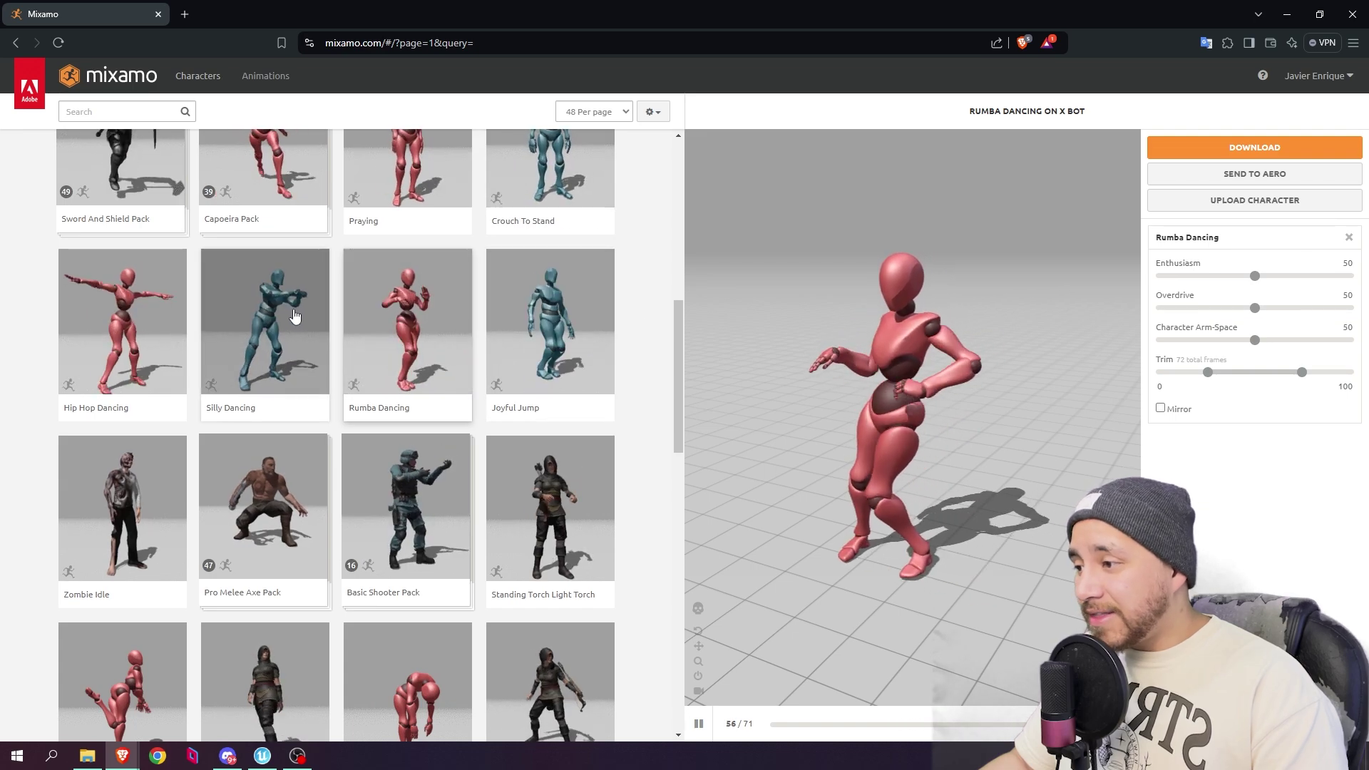
{"action": "left_click", "coordinate": [294, 316]}
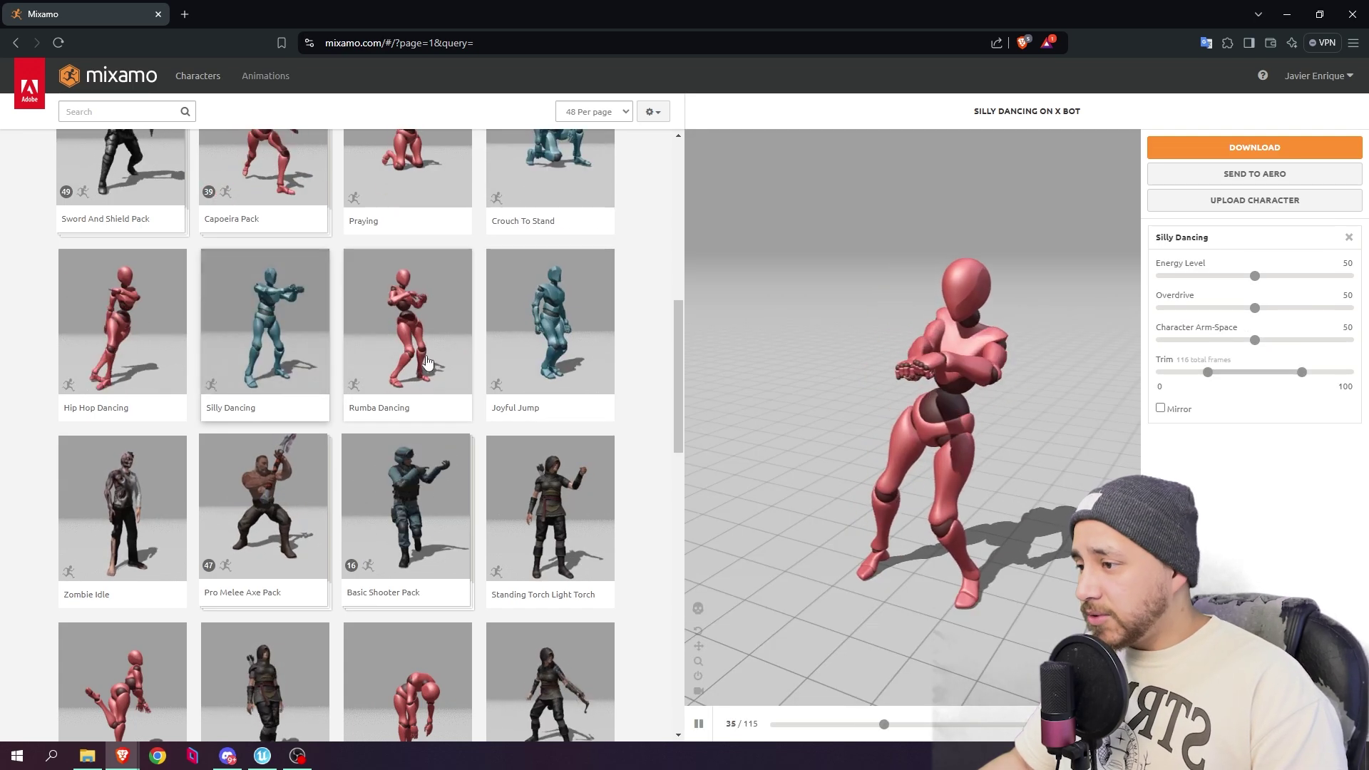
{"action": "scroll", "coordinate": [457, 356], "scroll_direction": "down", "scroll_amount": 5}
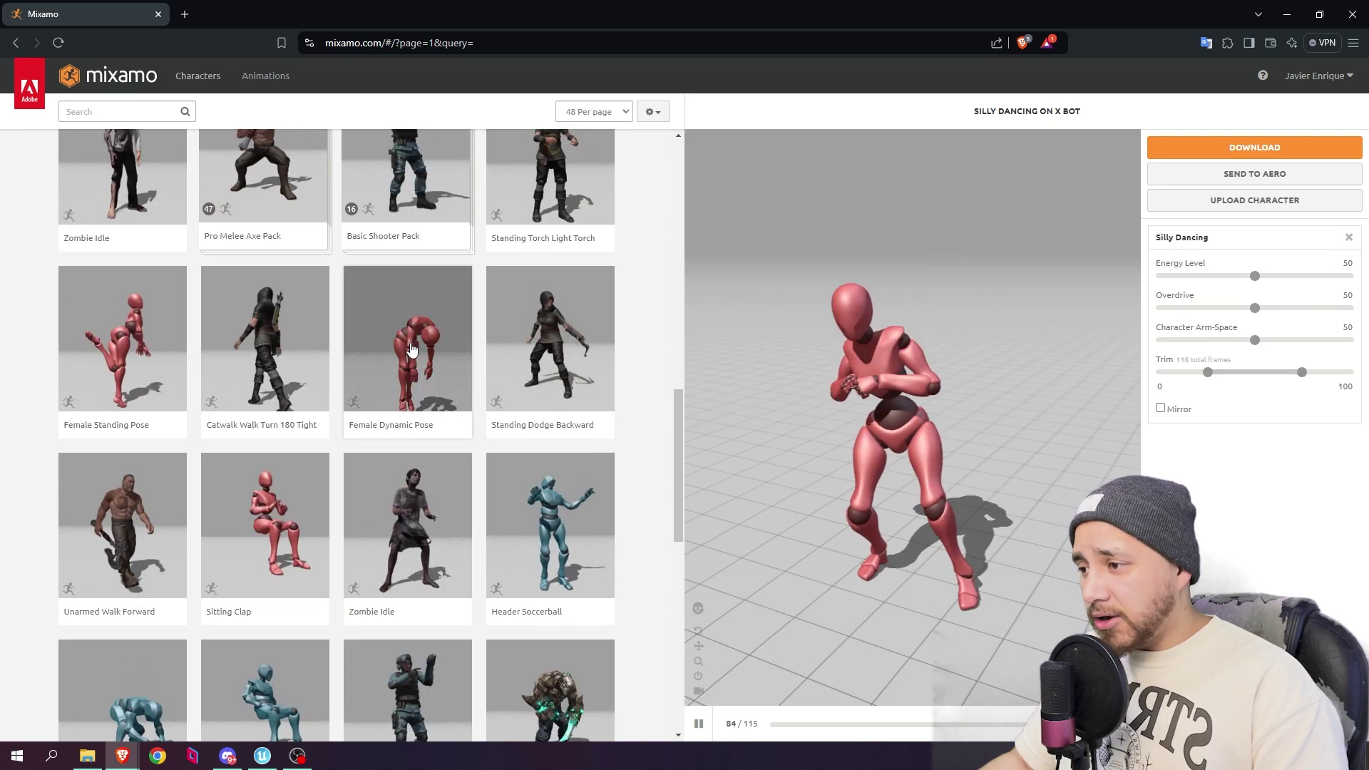
{"action": "left_click", "coordinate": [125, 503]}
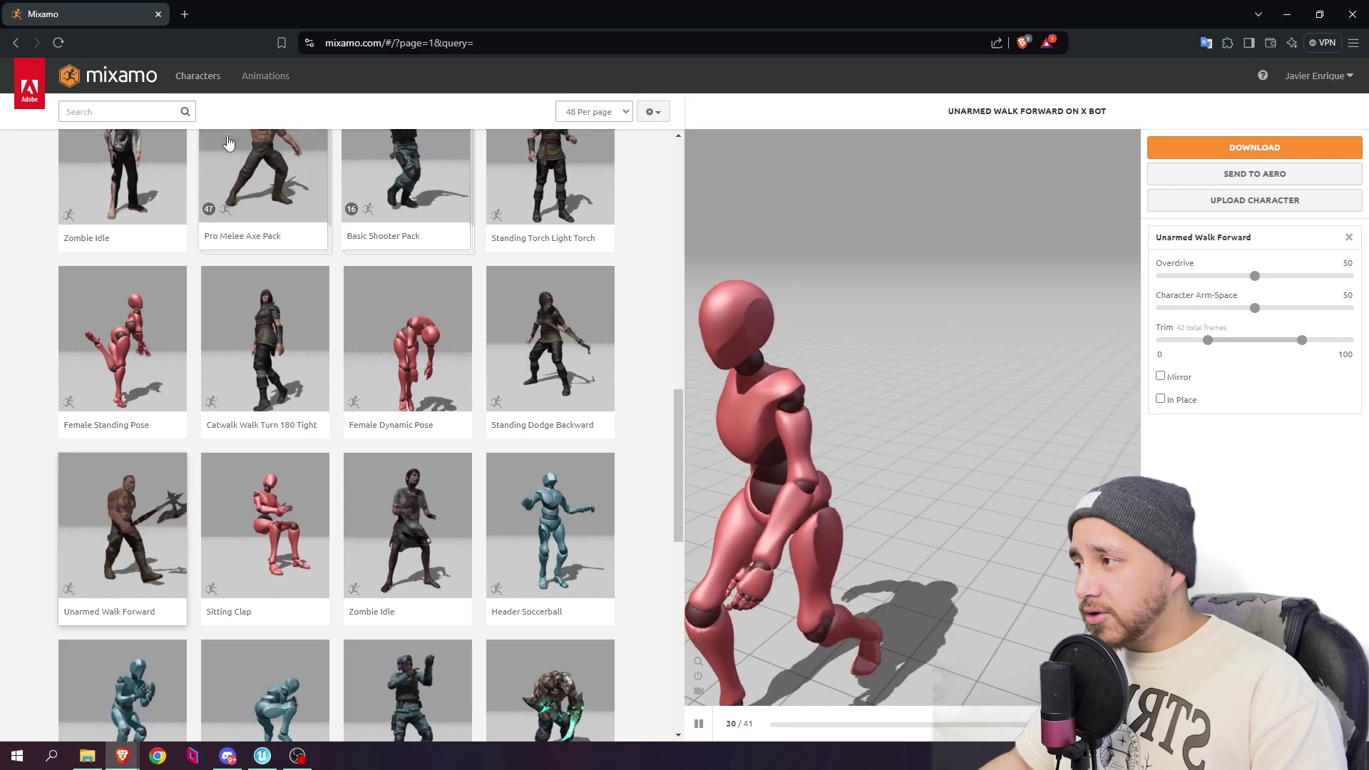
Step: Search the animations for "dance" and preview Snake Hip Hop Dance and Slide Hip Hop Dance
{"action": "left_click", "coordinate": [139, 110]}
{"action": "type", "text": "dance"}
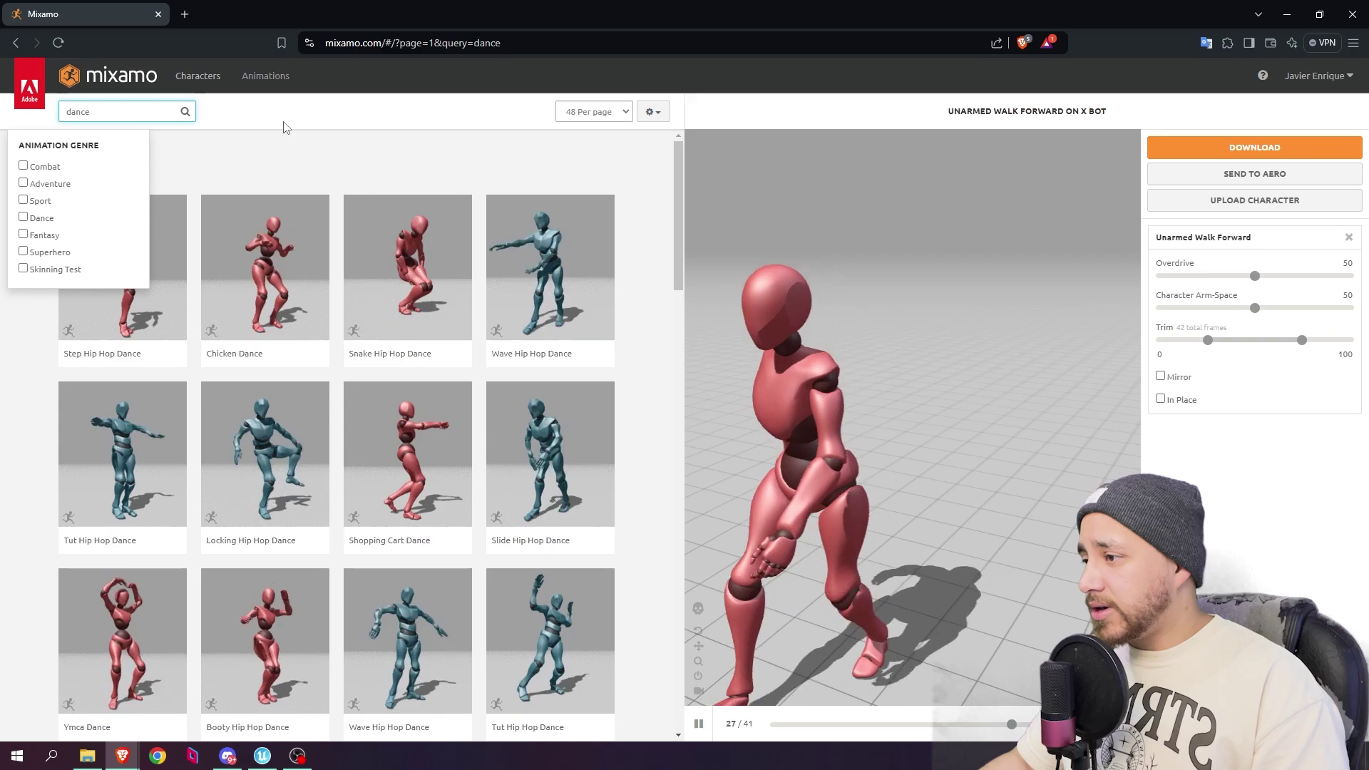
{"action": "left_click", "coordinate": [431, 264]}
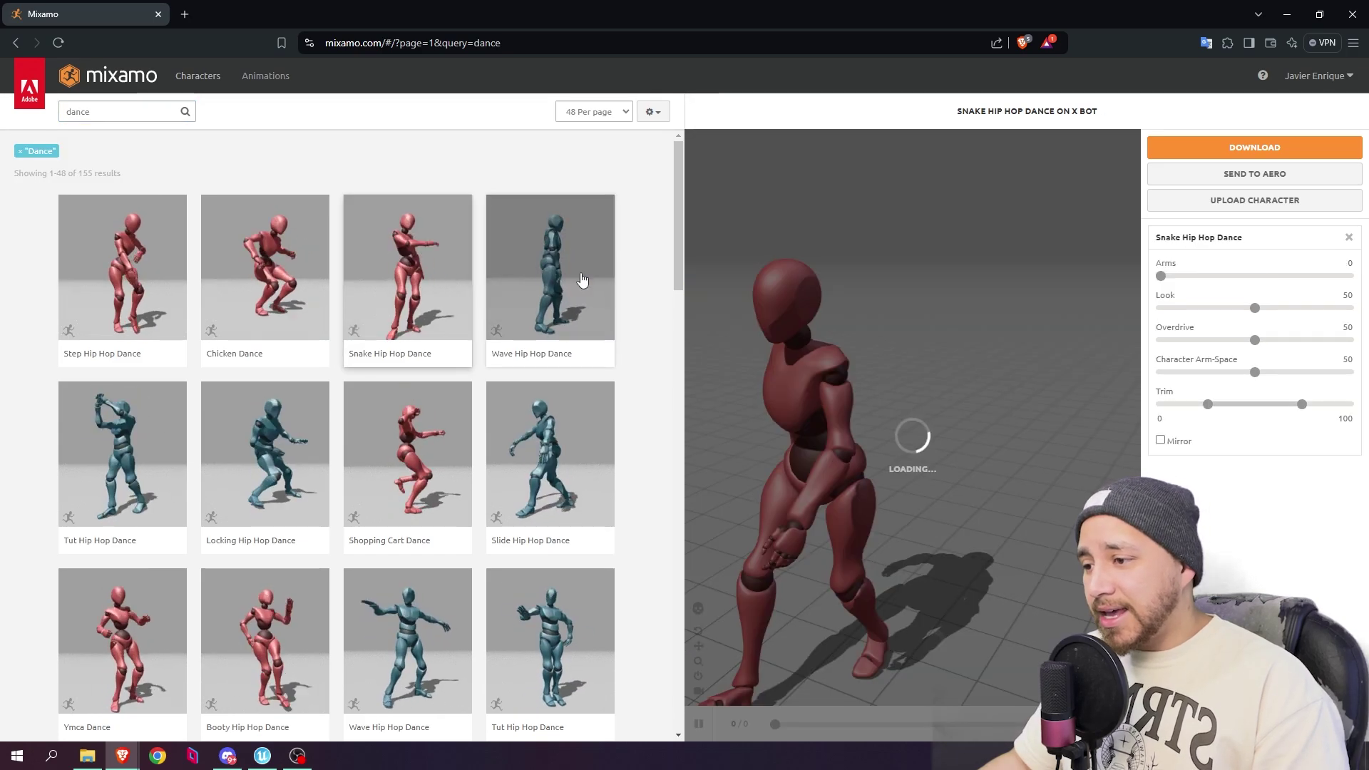
{"action": "left_click", "coordinate": [542, 445]}
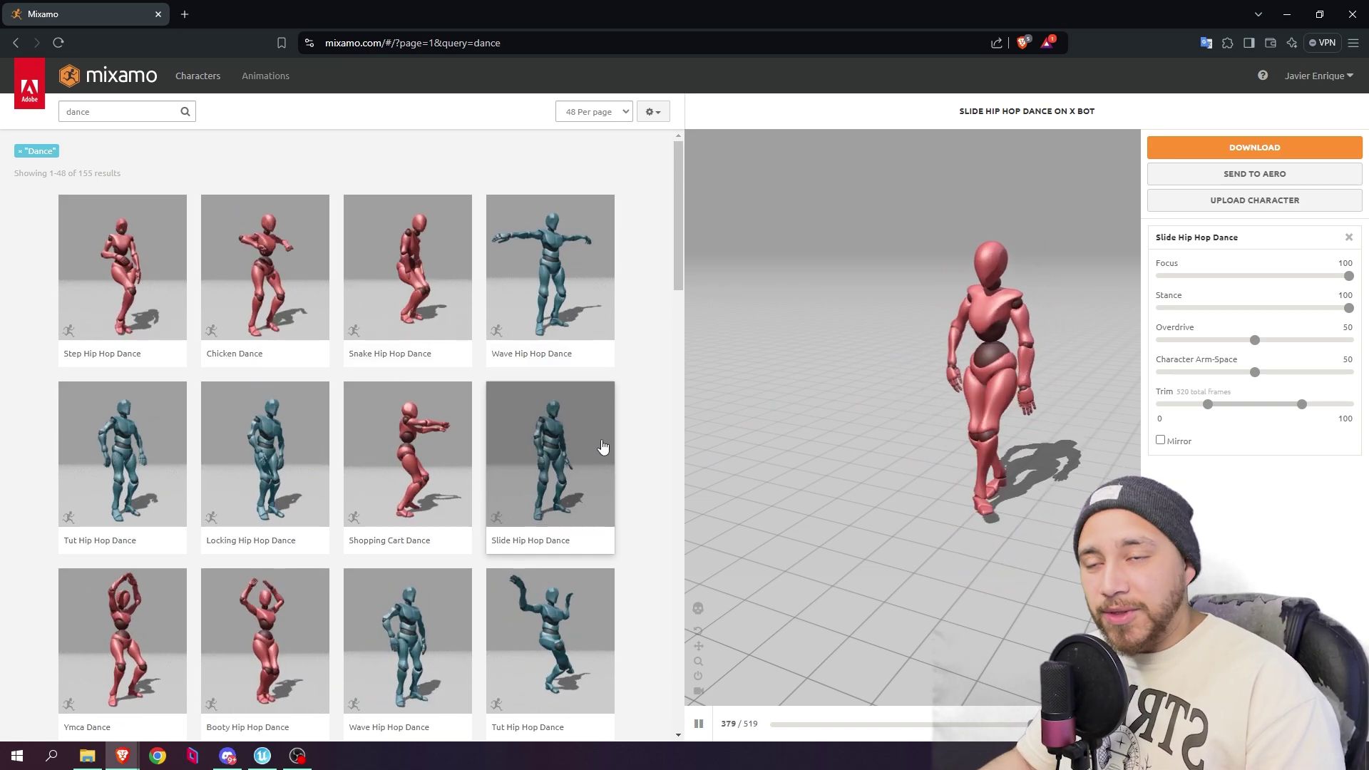
Step: Search the animations for "t pose" and apply the T-Pose animation to the character
{"action": "double_click", "coordinate": [122, 111]}
{"action": "key", "text": "BackSpace"}
{"action": "type", "text": "t pose"}
{"action": "key", "text": "Return"}
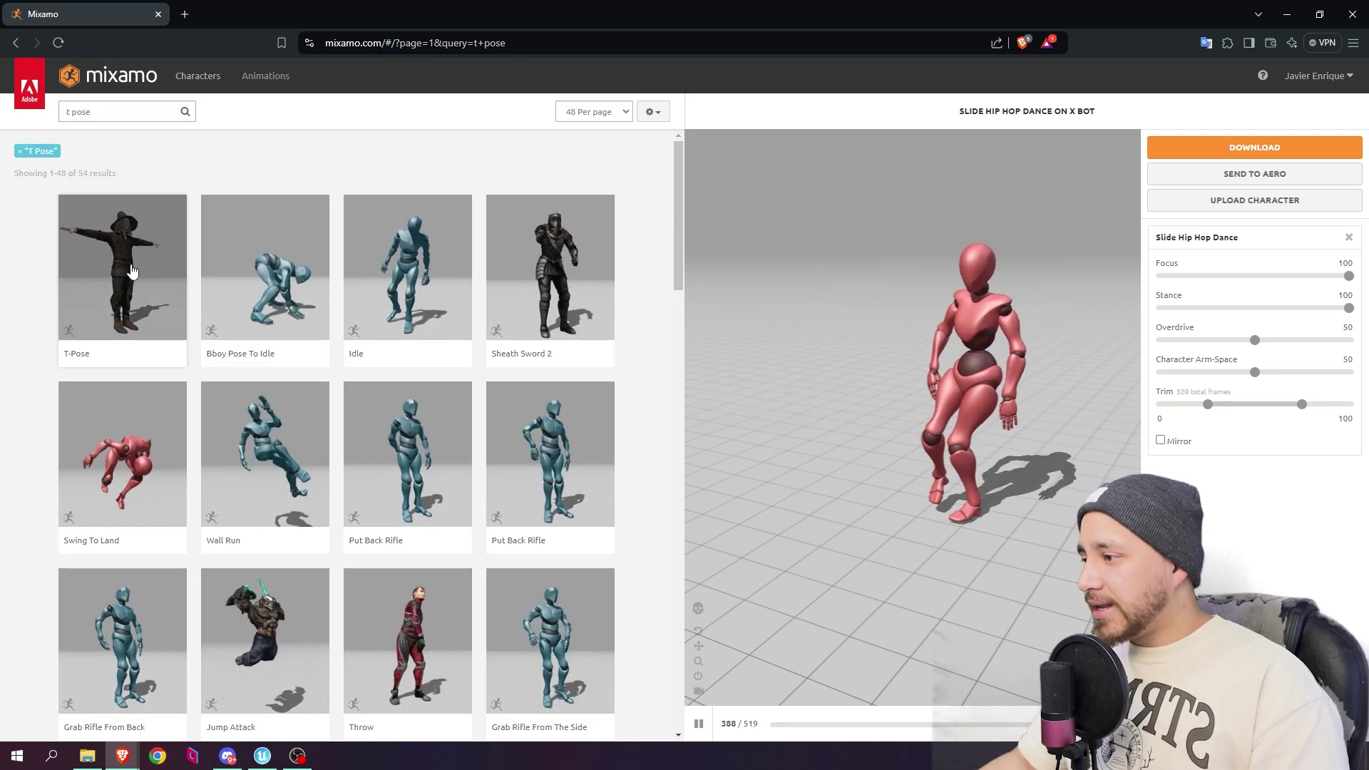
{"action": "left_click", "coordinate": [135, 255]}
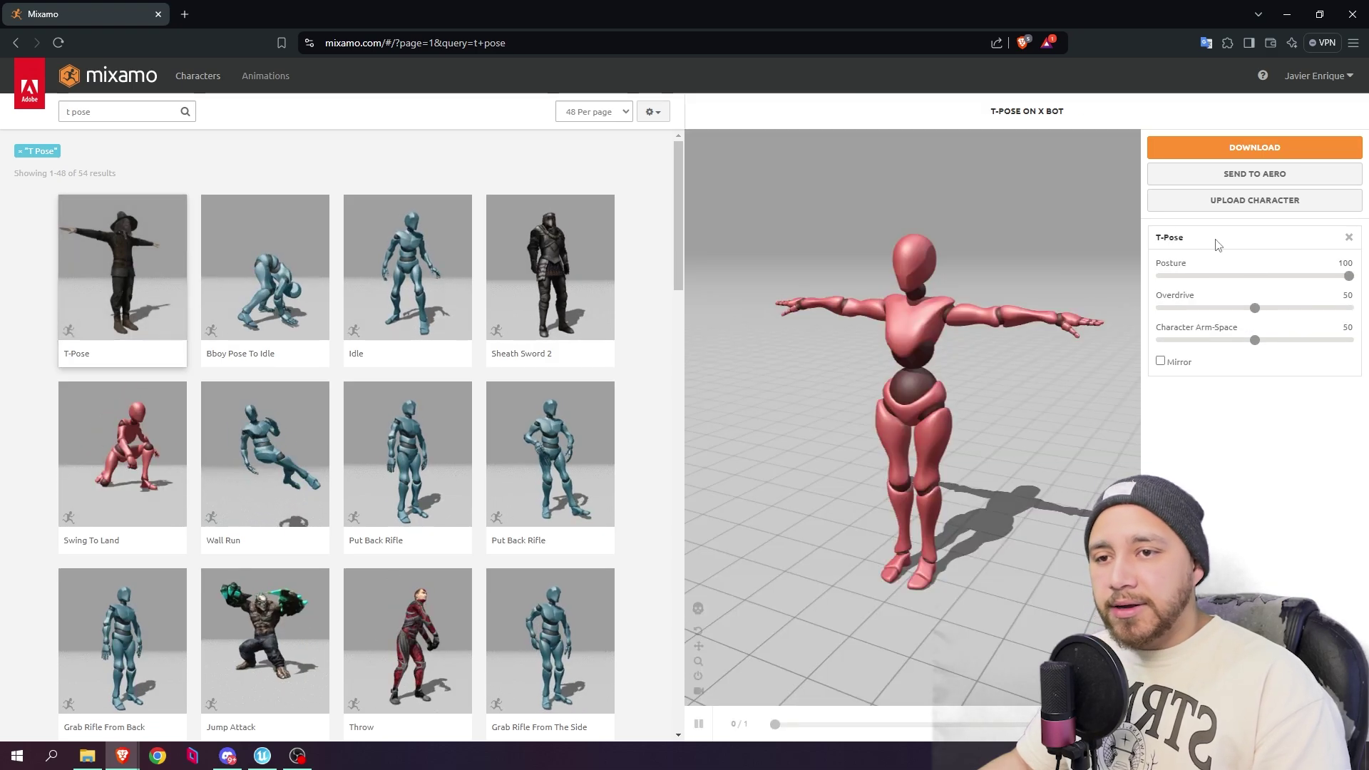
Step: Download the T-Pose animation as FBX Binary with skin, at 30 frames per second and no keyframe reduction
{"action": "left_click", "coordinate": [1275, 149]}
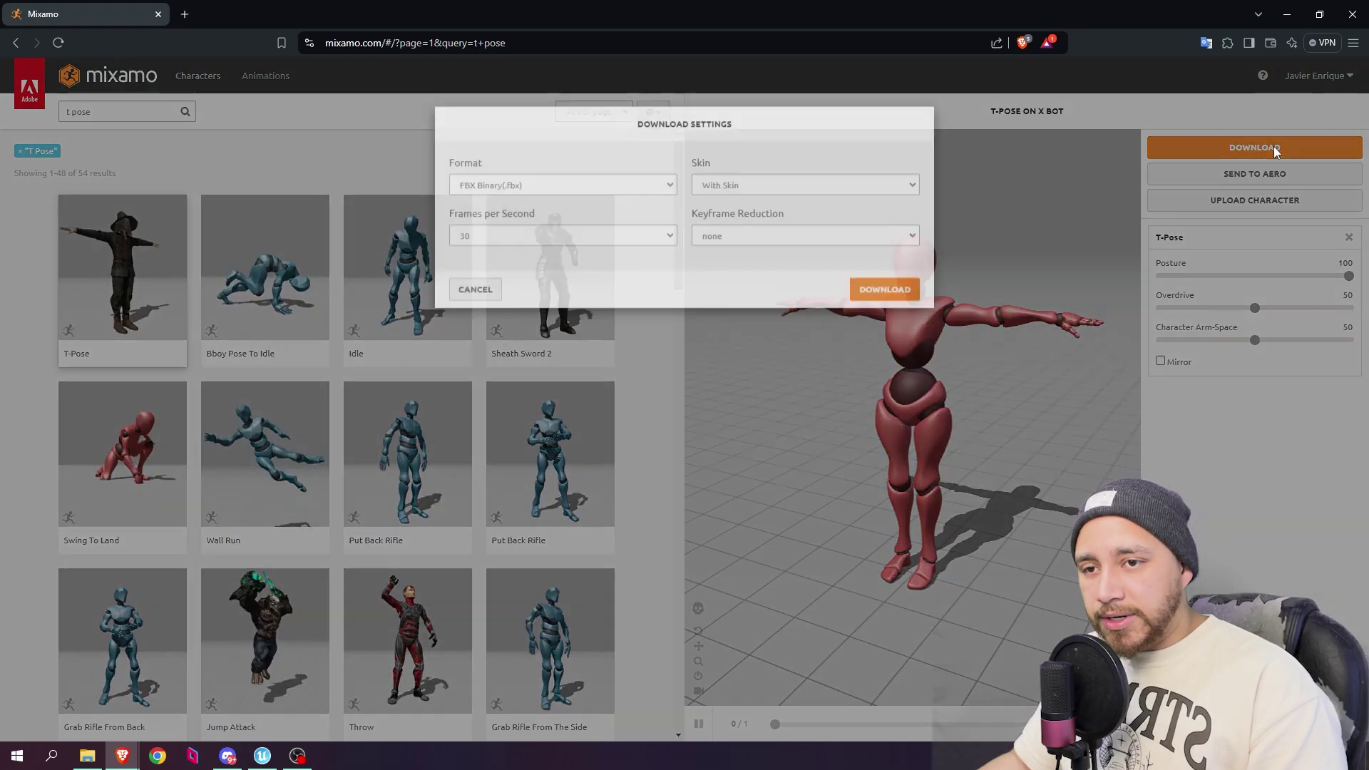
{"action": "left_click", "coordinate": [777, 209]}
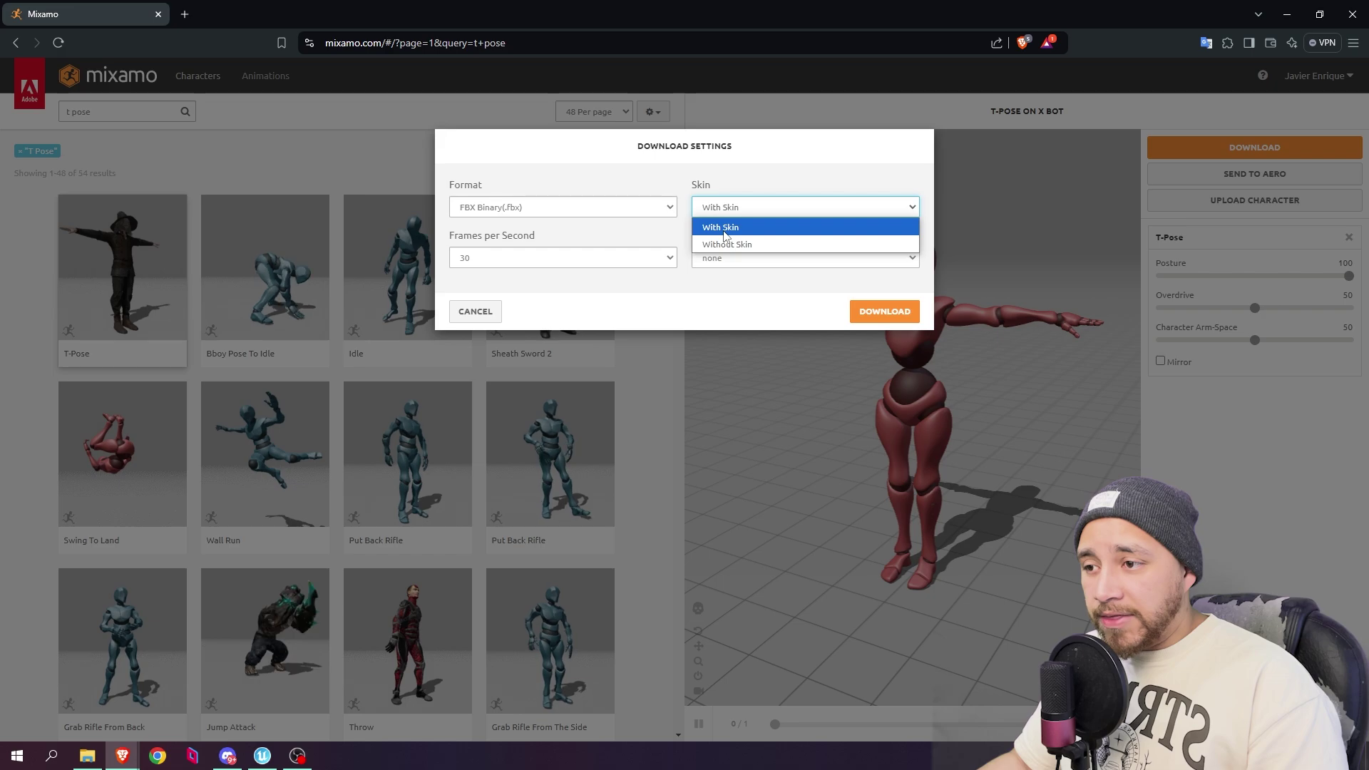
{"action": "left_click", "coordinate": [792, 224]}
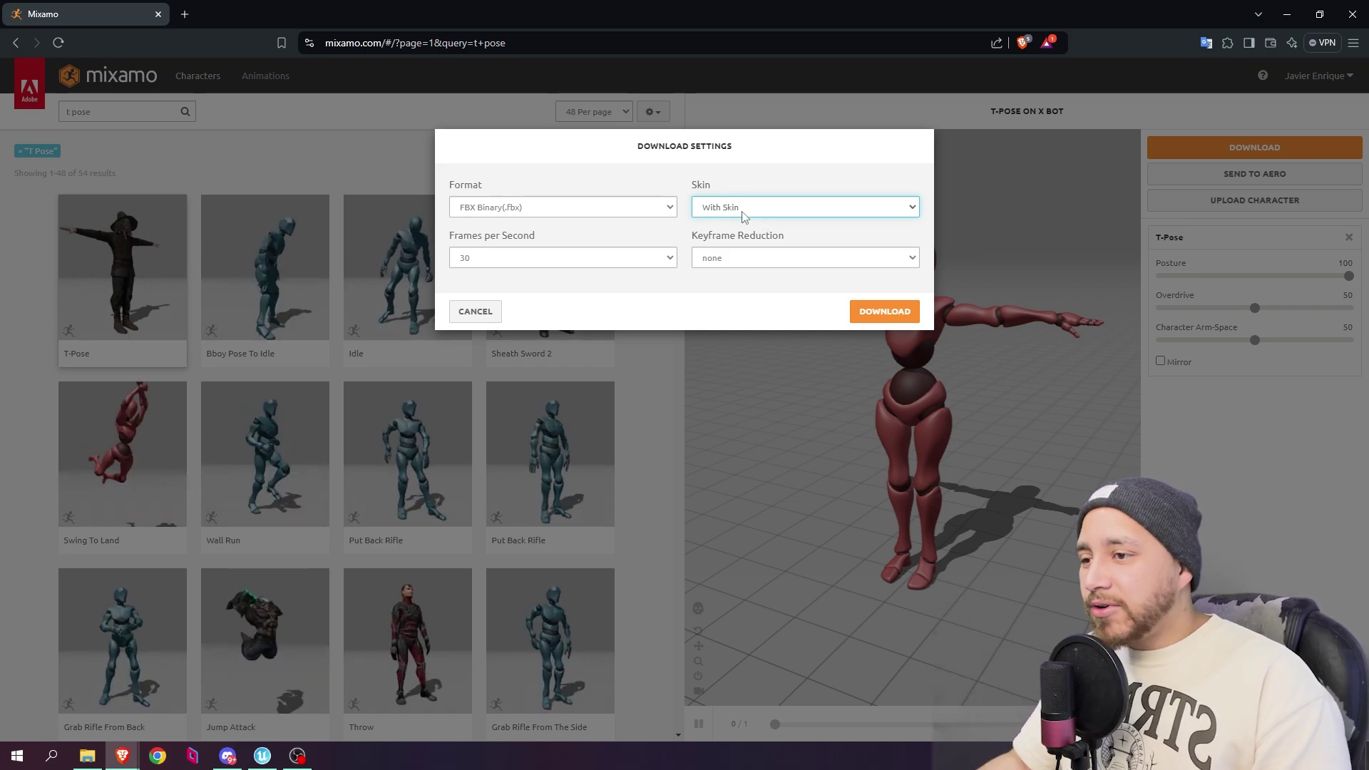
{"action": "left_click", "coordinate": [883, 314]}
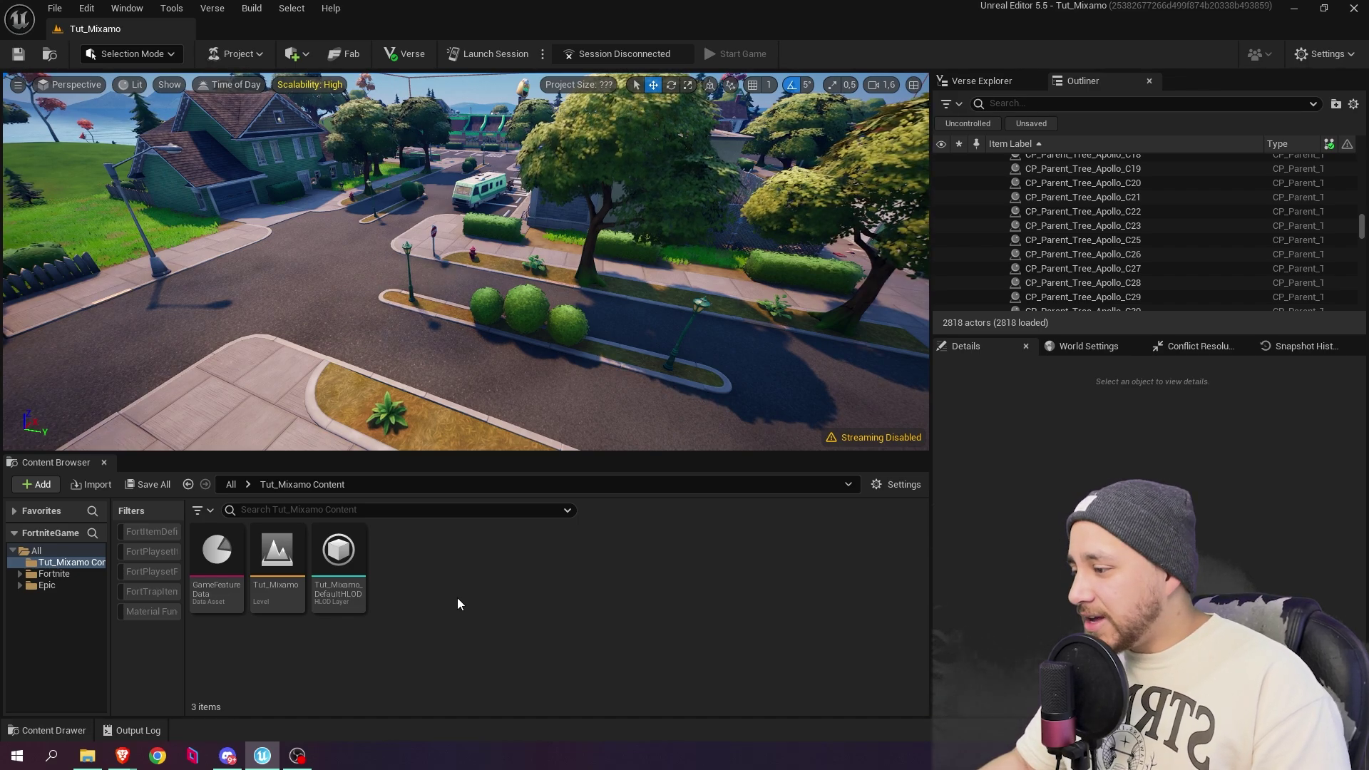
Step: In Unreal Editor, create a folder named Animations in the Tut_Mixamo content folder
{"action": "right_click", "coordinate": [449, 592]}
{"action": "left_click", "coordinate": [503, 185]}
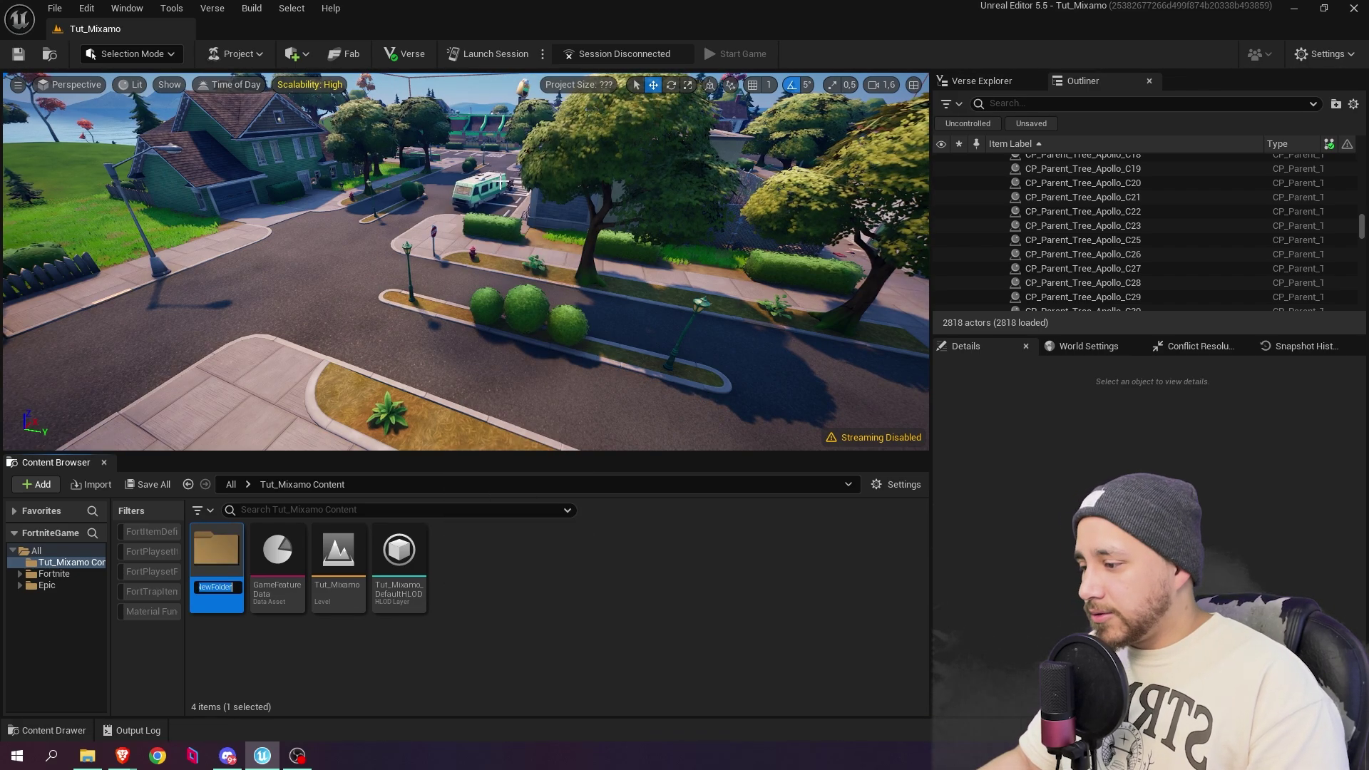
{"action": "type", "text": "Animations"}
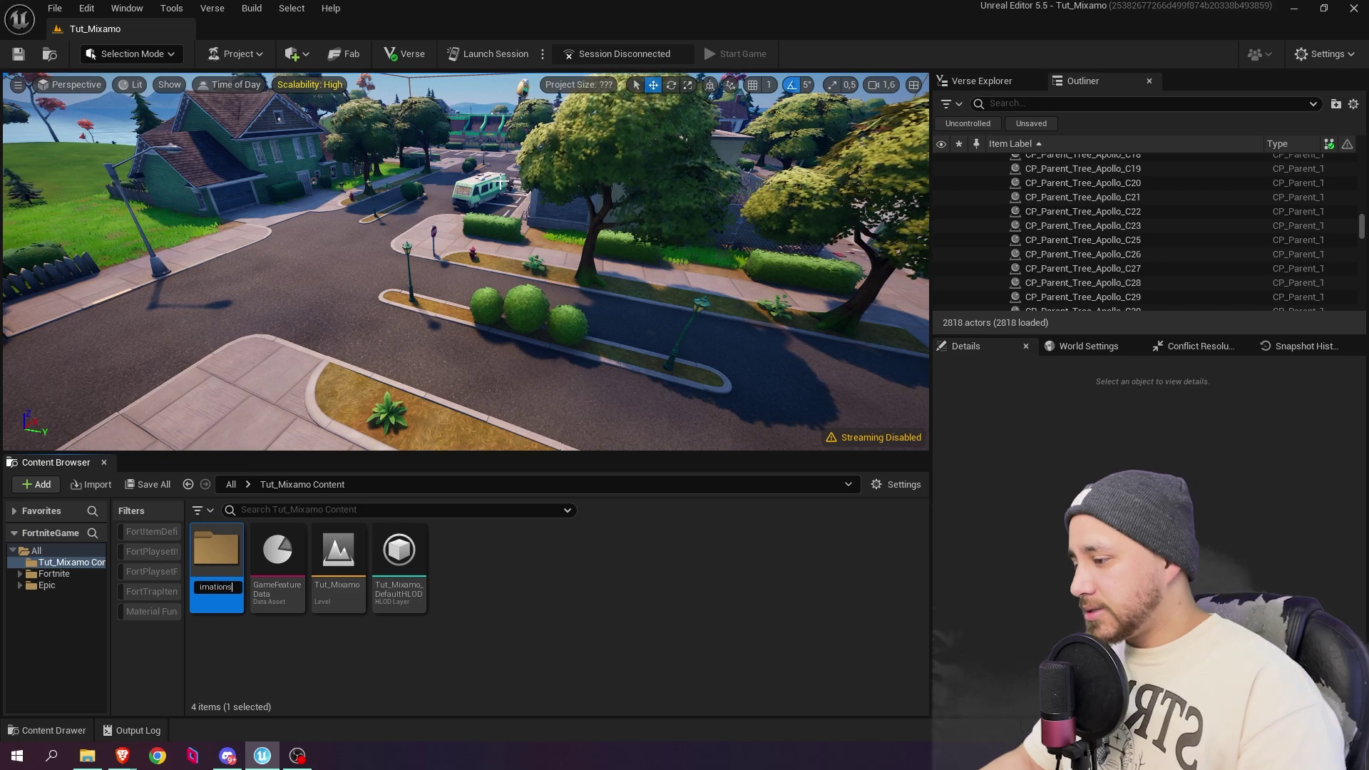
{"action": "key", "text": "Return"}
Step: Create a subfolder named Mixamo_Animations inside the Animations folder
{"action": "double_click", "coordinate": [216, 556]}
{"action": "right_click", "coordinate": [350, 586]}
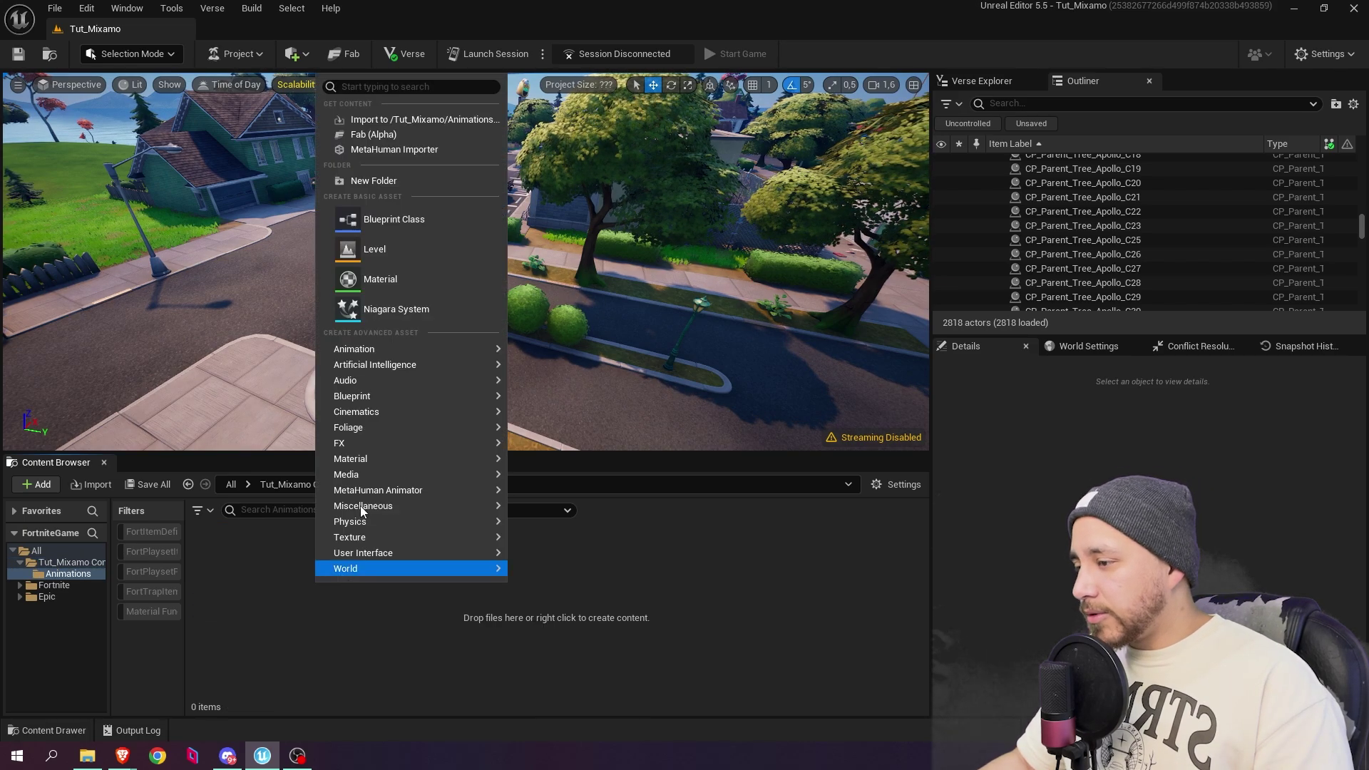
{"action": "left_click", "coordinate": [492, 181]}
{"action": "type", "text": "Mixamo_Animations"}
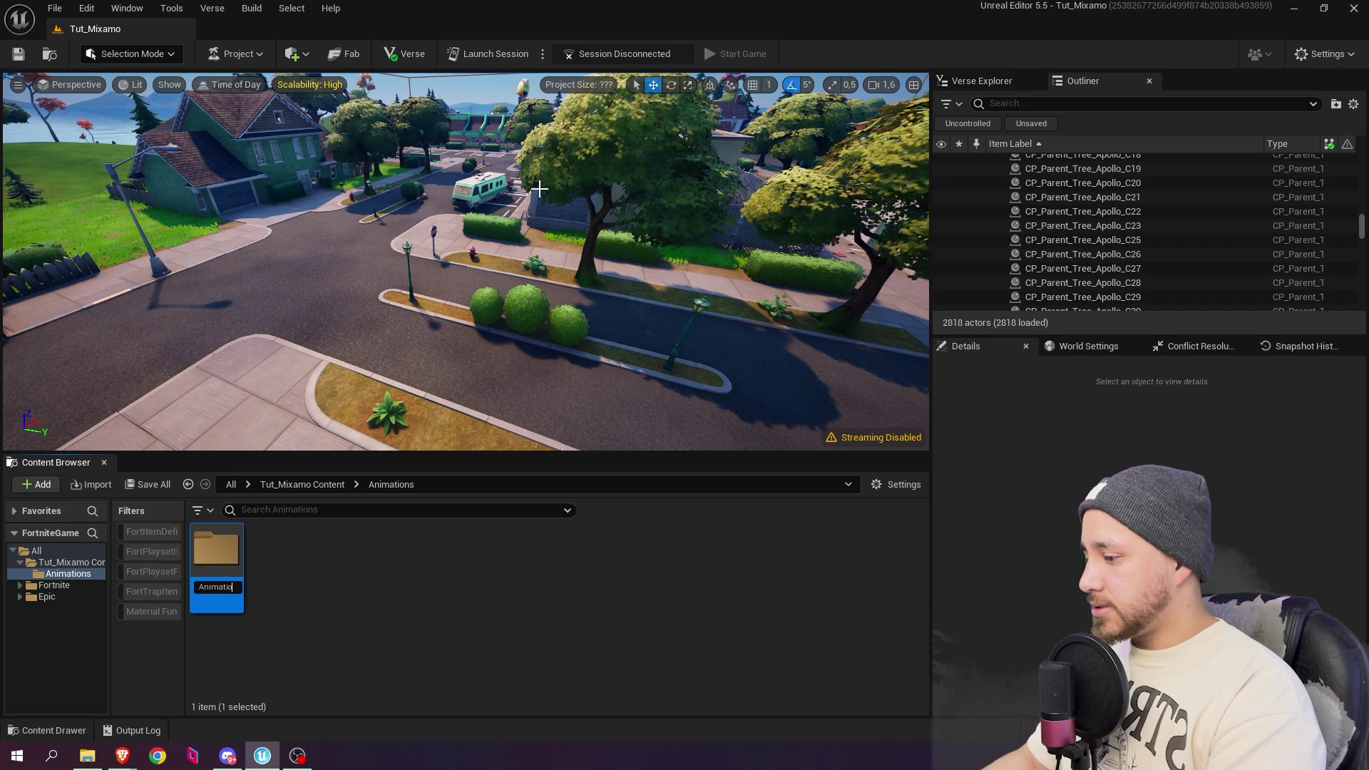
{"action": "key", "text": "Return"}
Step: Import T-Pose.fbx from the Mixamo_Tutorial folder into Mixamo_Animations as a skeletal mesh with animations, and dismiss the message log
{"action": "double_click", "coordinate": [220, 555]}
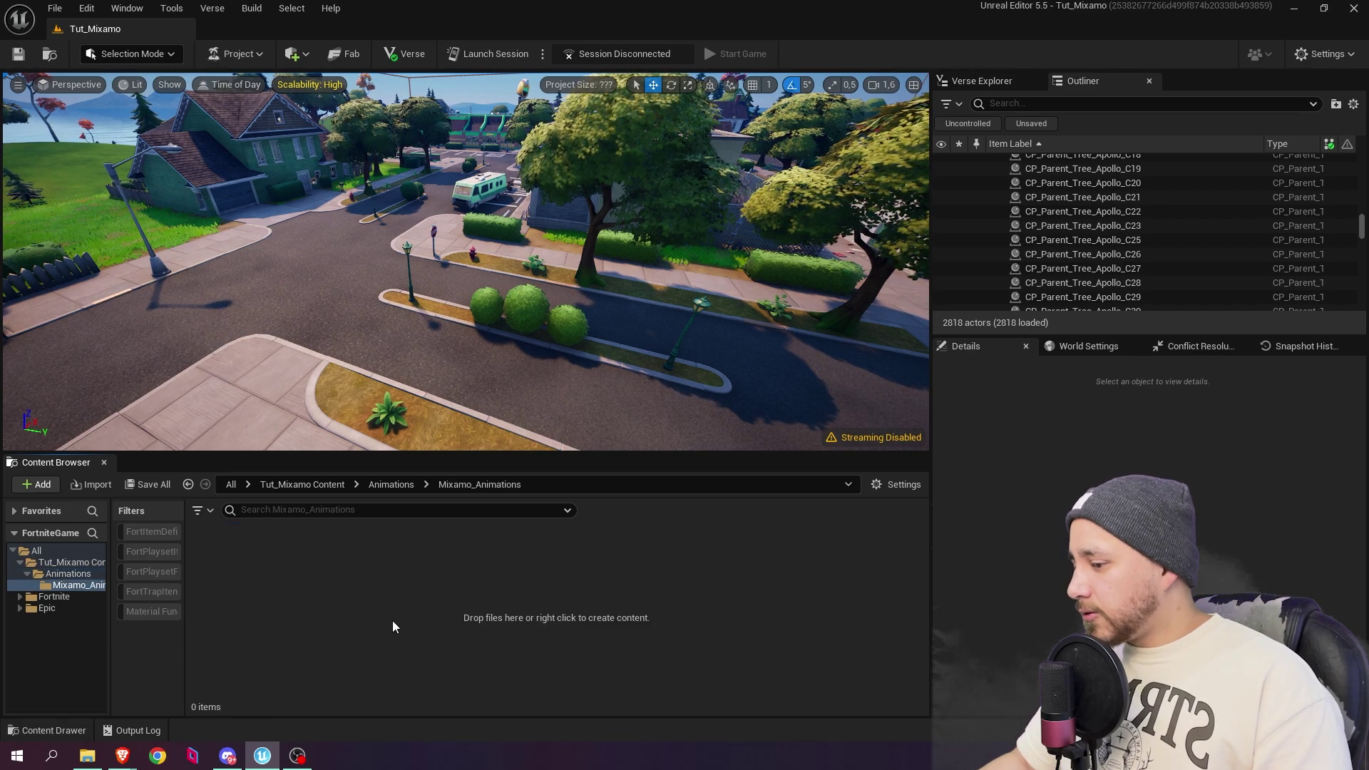
{"action": "key", "text": "alt+Tab"}
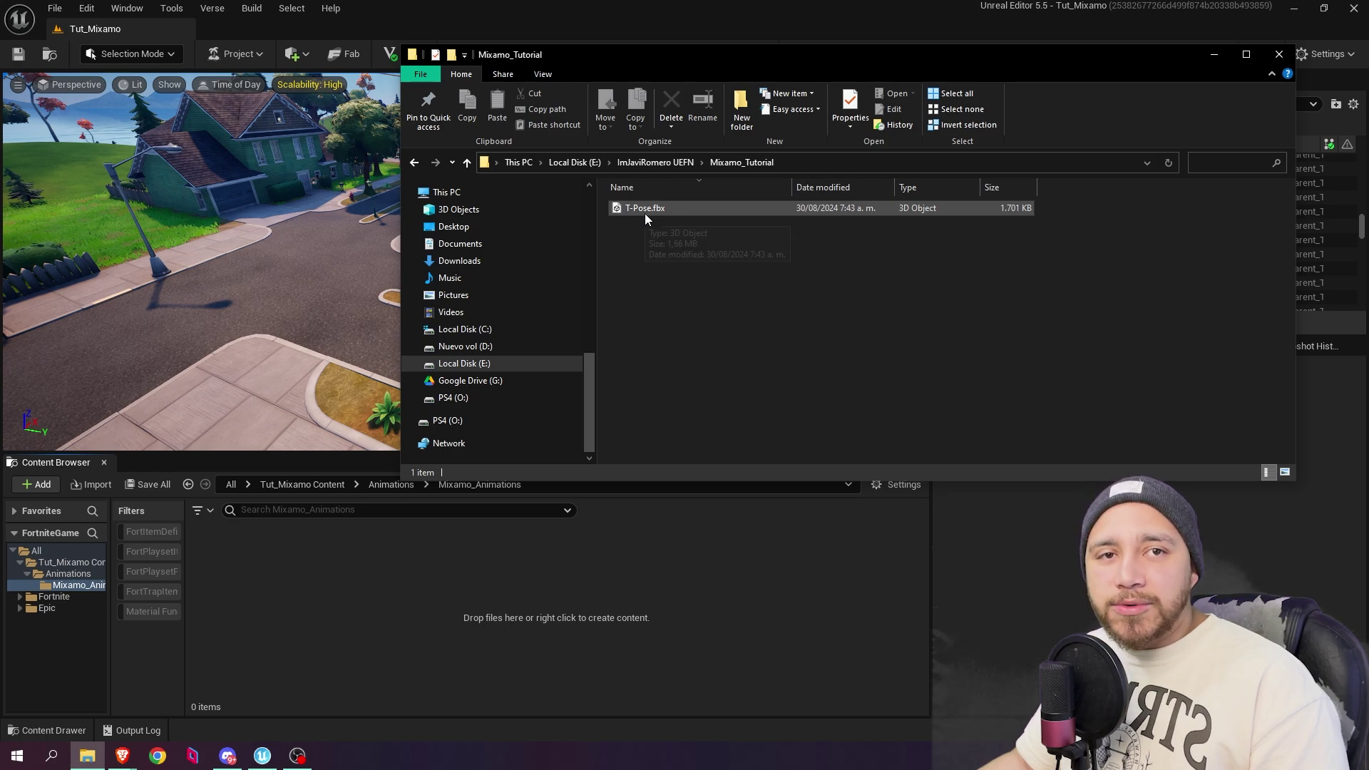
{"action": "left_click_drag", "start_coordinate": [643, 211], "coordinate": [372, 605]}
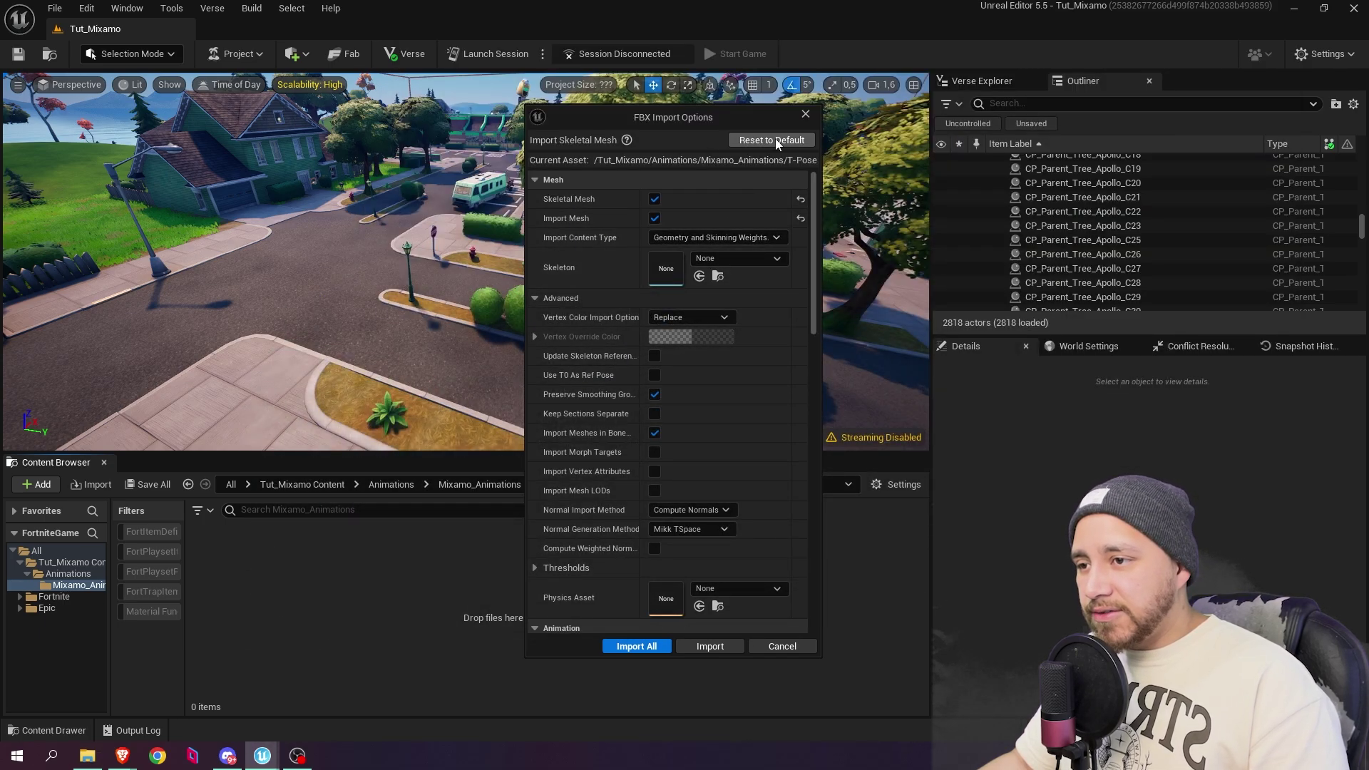
{"action": "left_click_drag", "start_coordinate": [815, 195], "coordinate": [817, 272]}
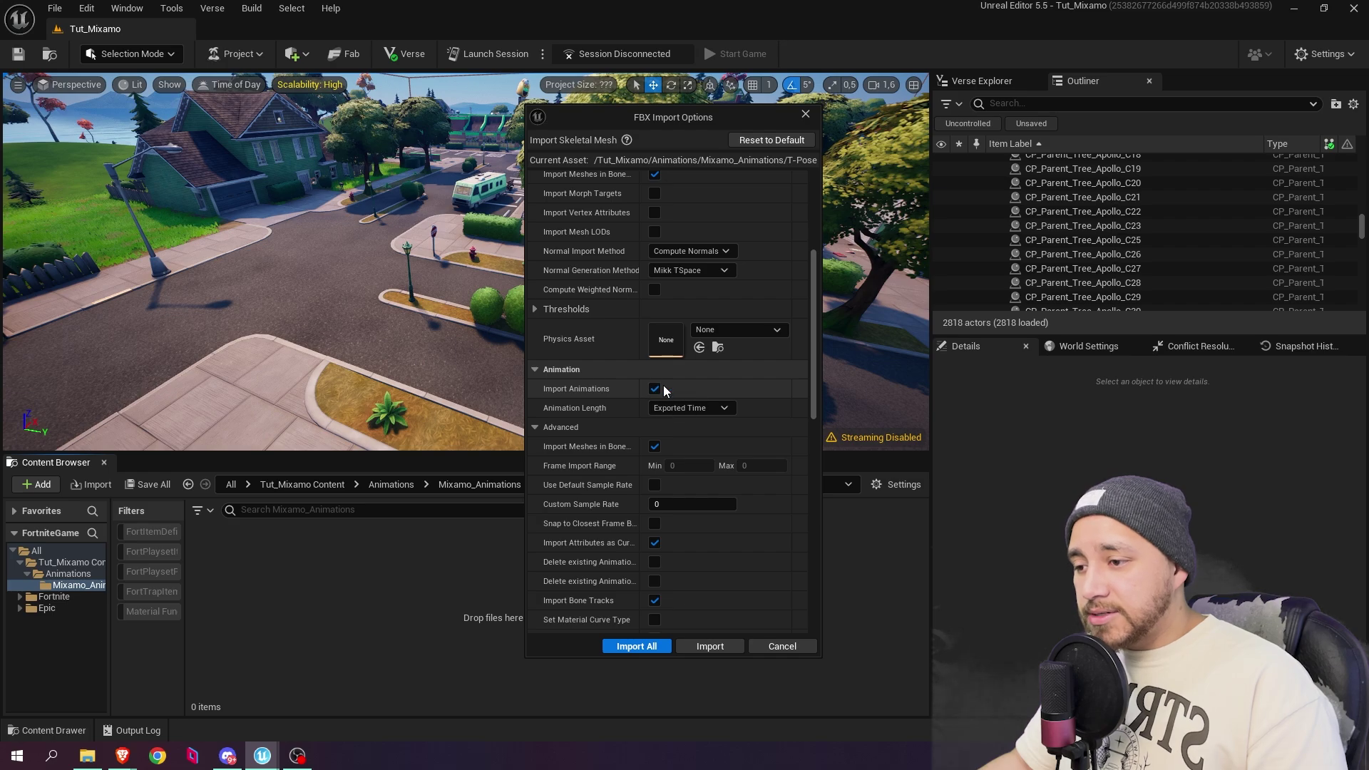
{"action": "left_click", "coordinate": [733, 647]}
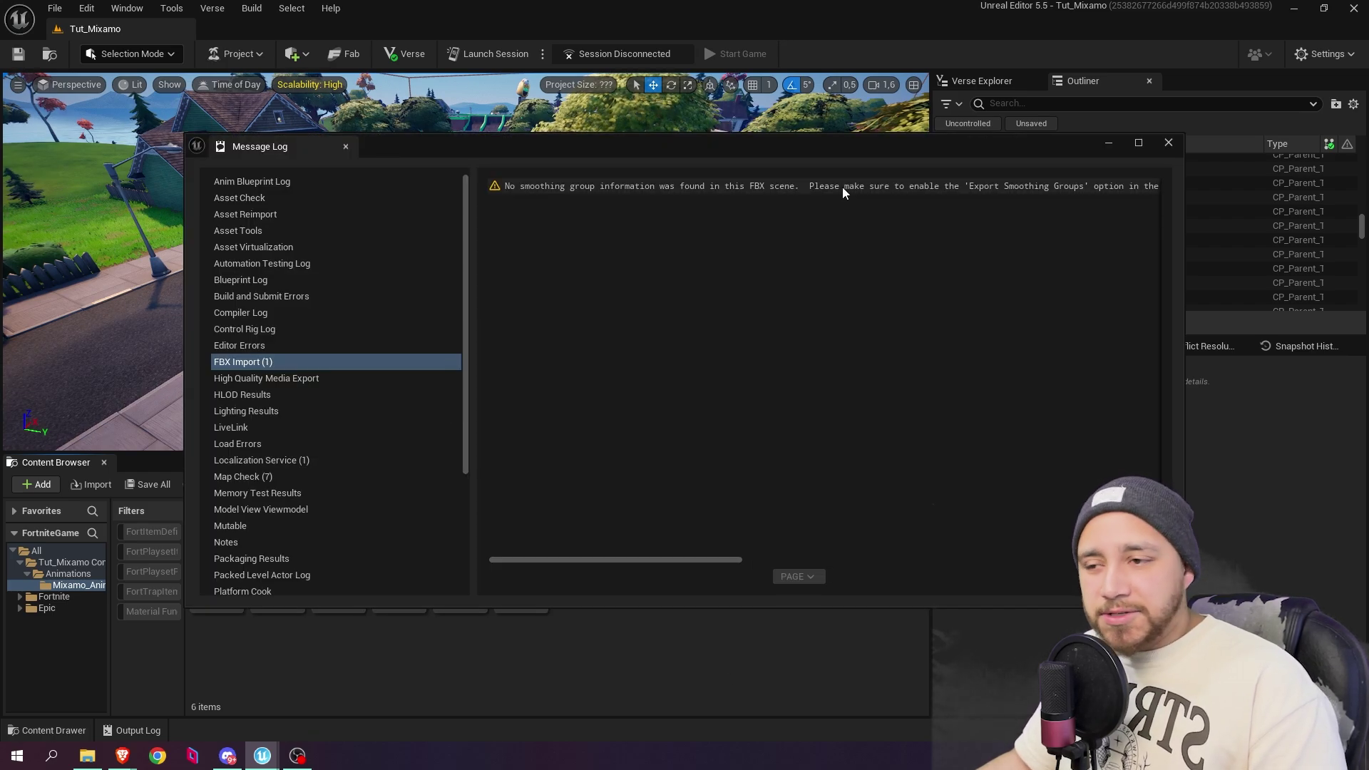
{"action": "left_click", "coordinate": [1168, 143]}
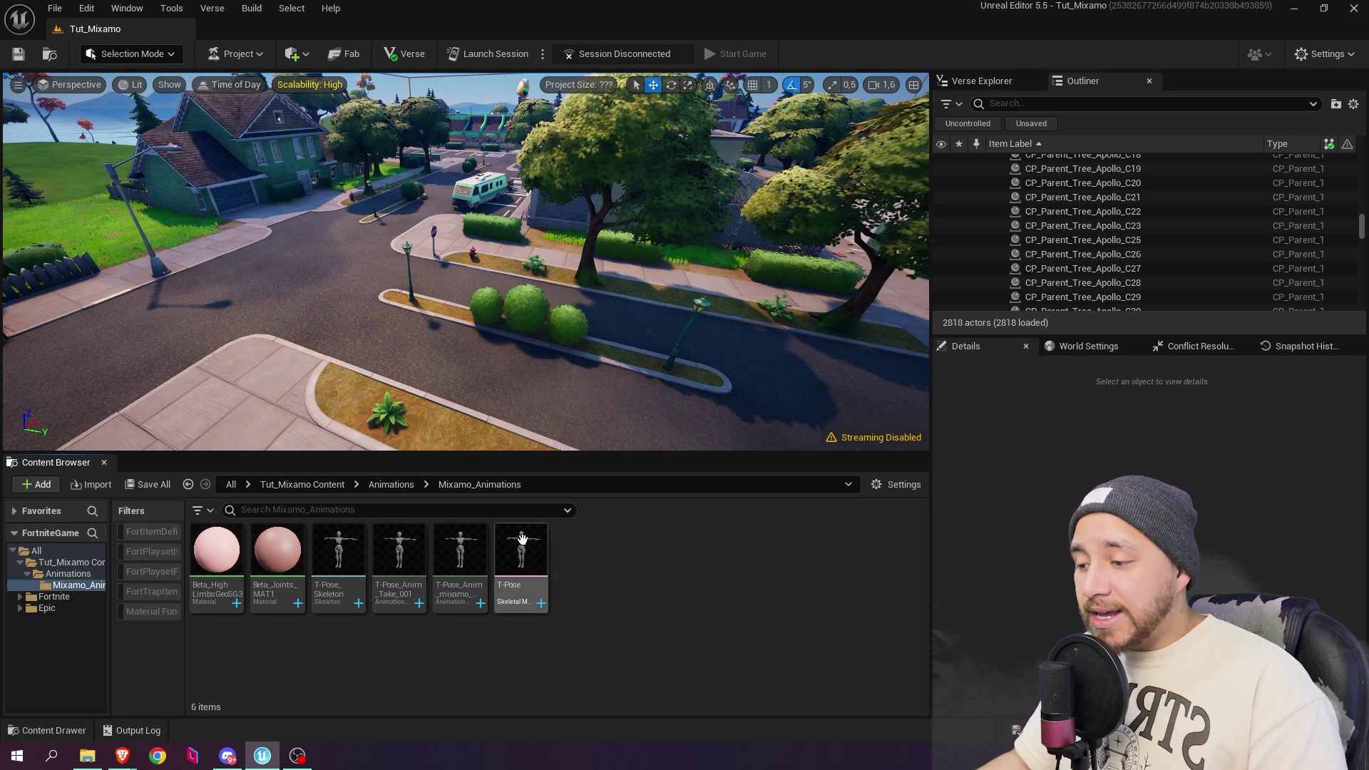
{"action": "mouse_move", "coordinate": [517, 552]}
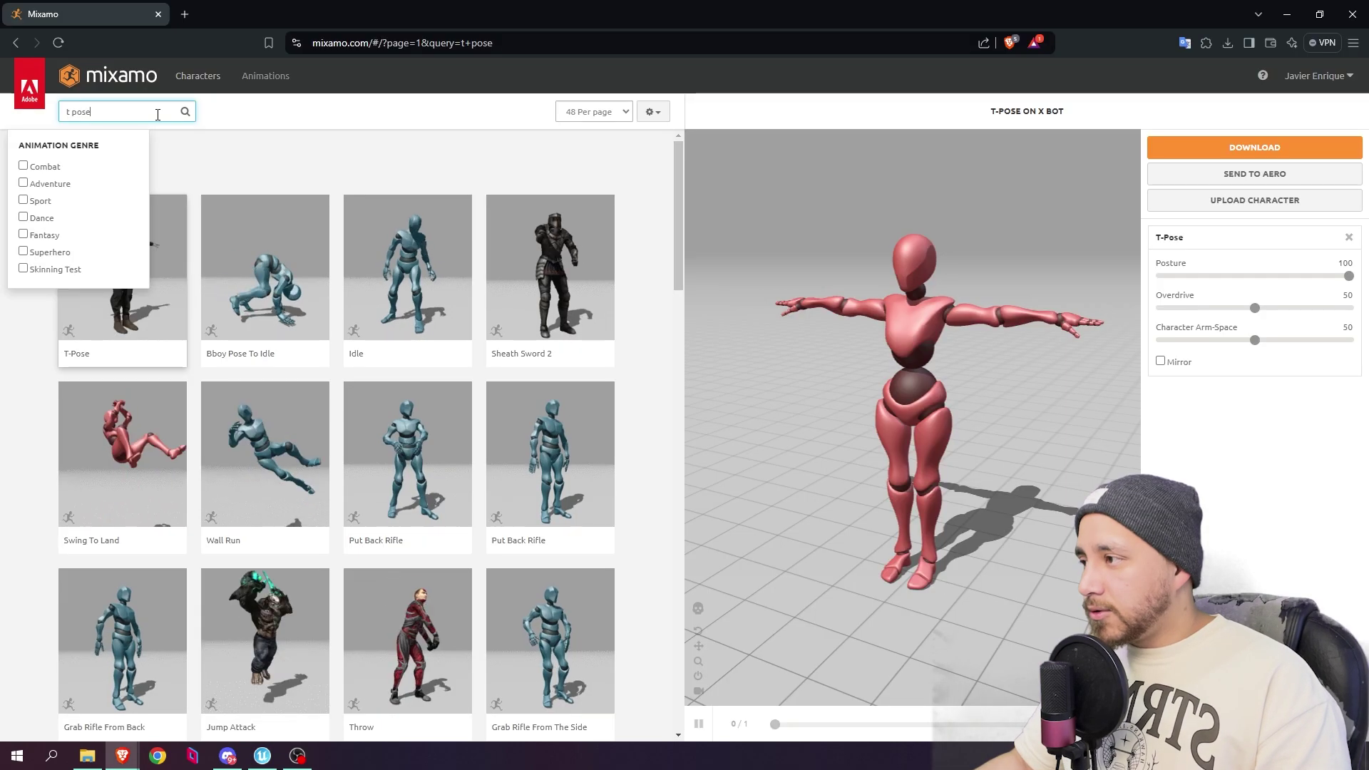
Step: Back in Mixamo, search for "standard run", apply the Standard Run animation and make it play in place
{"action": "left_click_drag", "start_coordinate": [91, 112], "coordinate": [14, 114]}
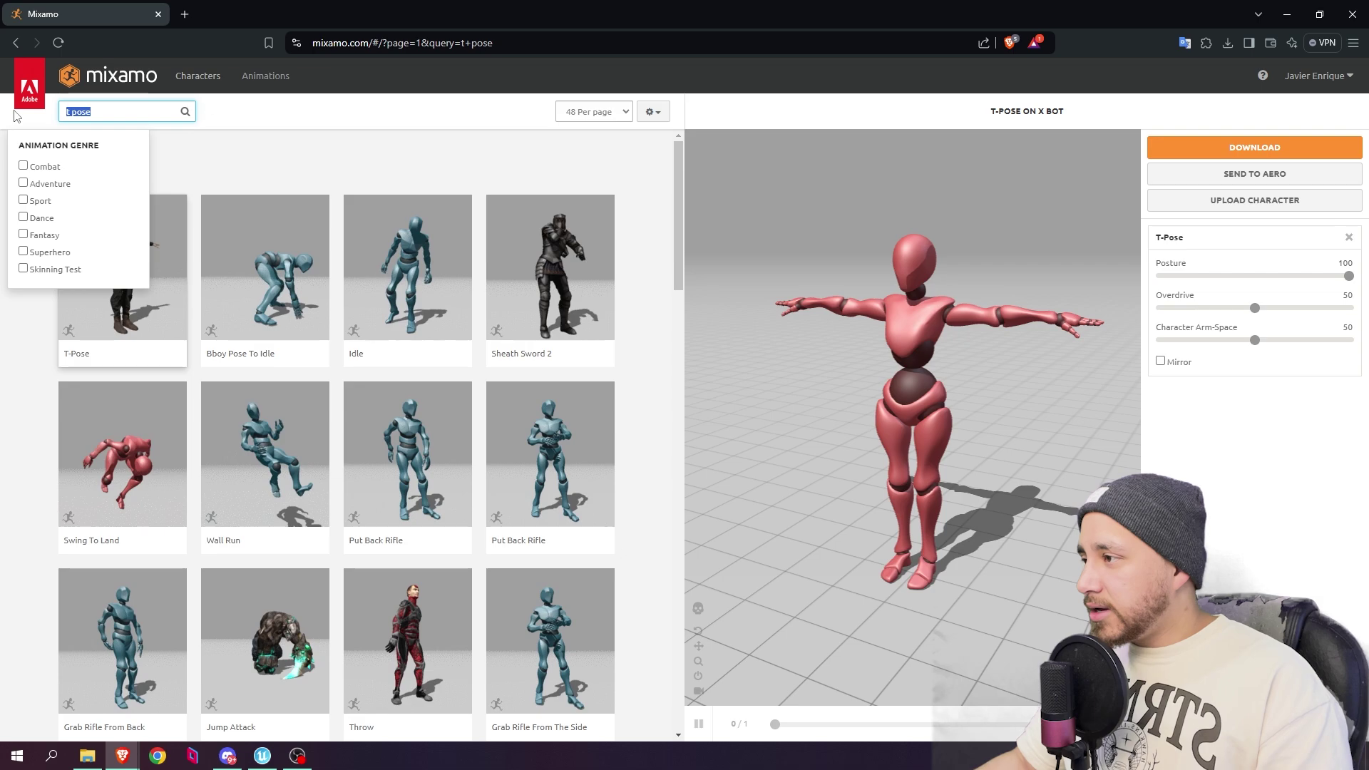
{"action": "type", "text": "standard run"}
{"action": "key", "text": "Return"}
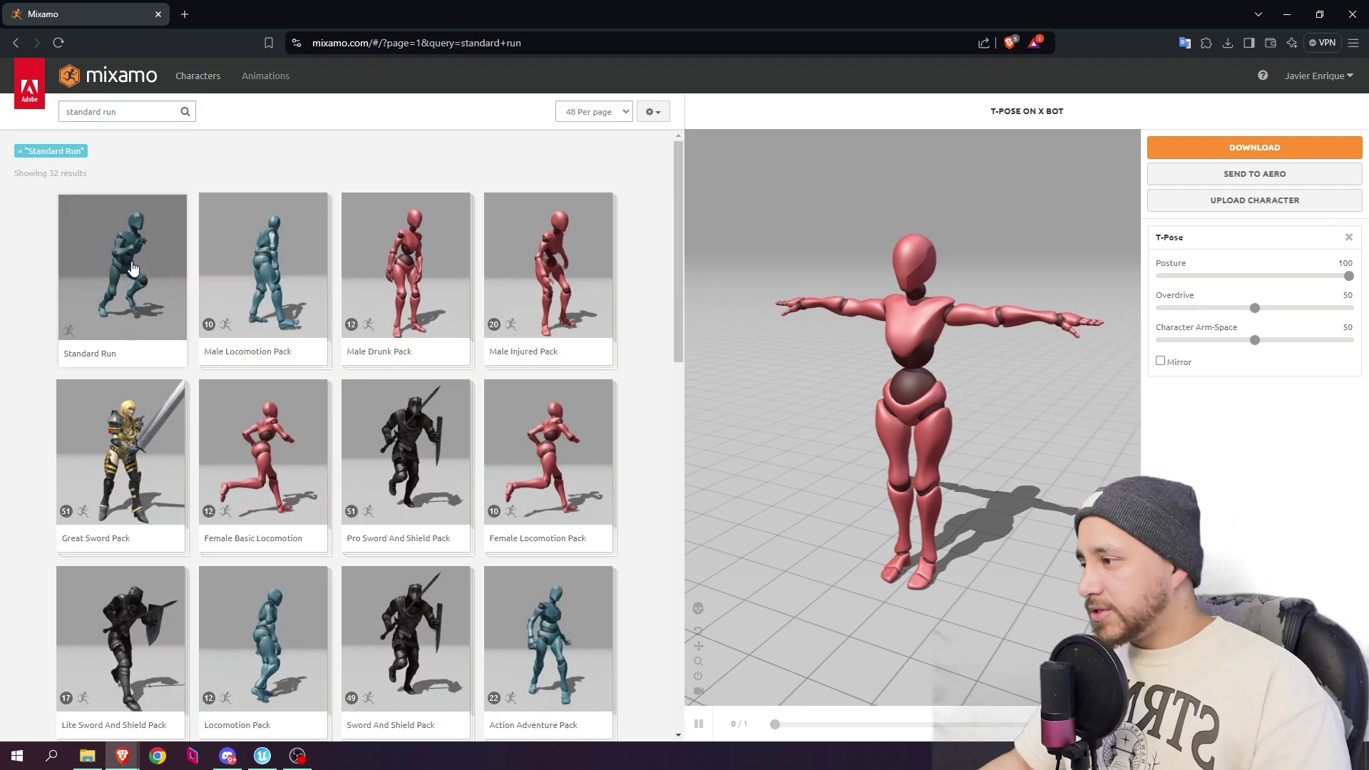
{"action": "left_click", "coordinate": [123, 268]}
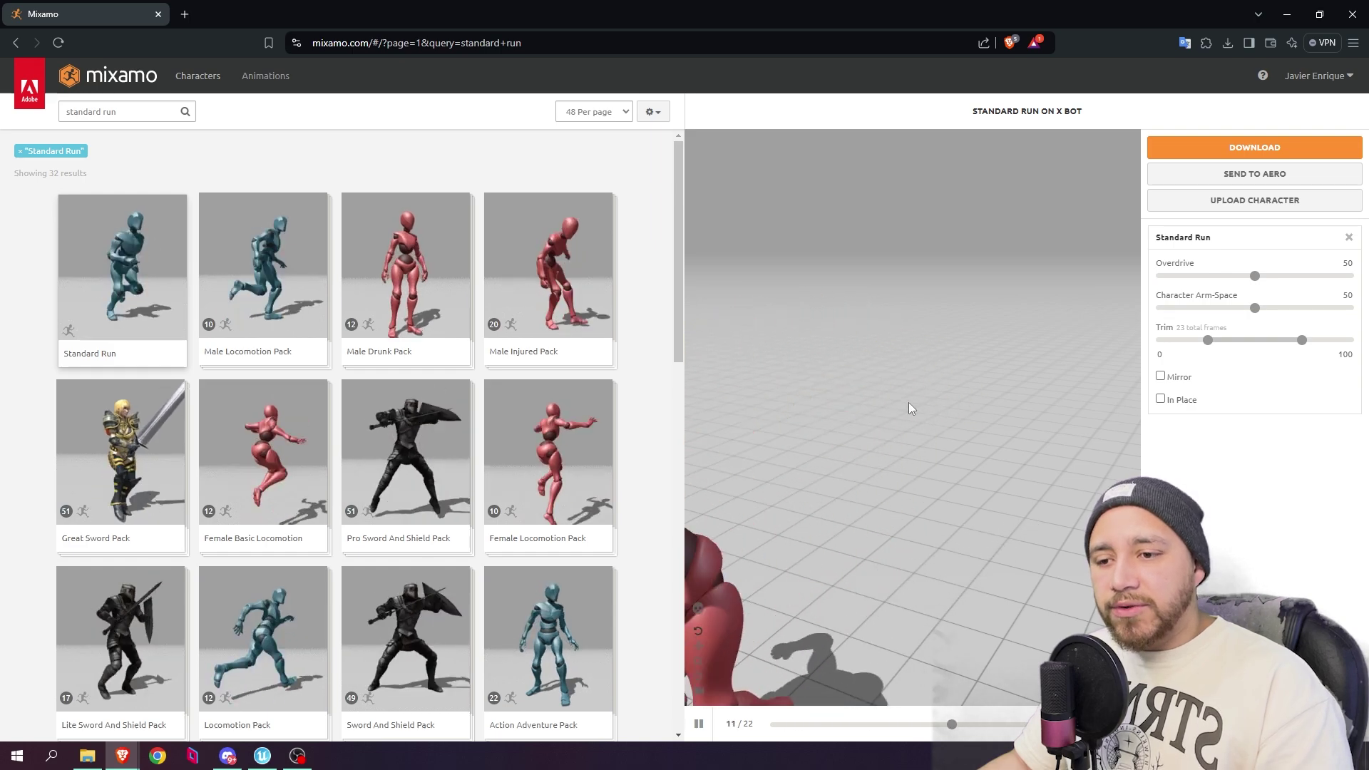
{"action": "left_click", "coordinate": [1162, 400]}
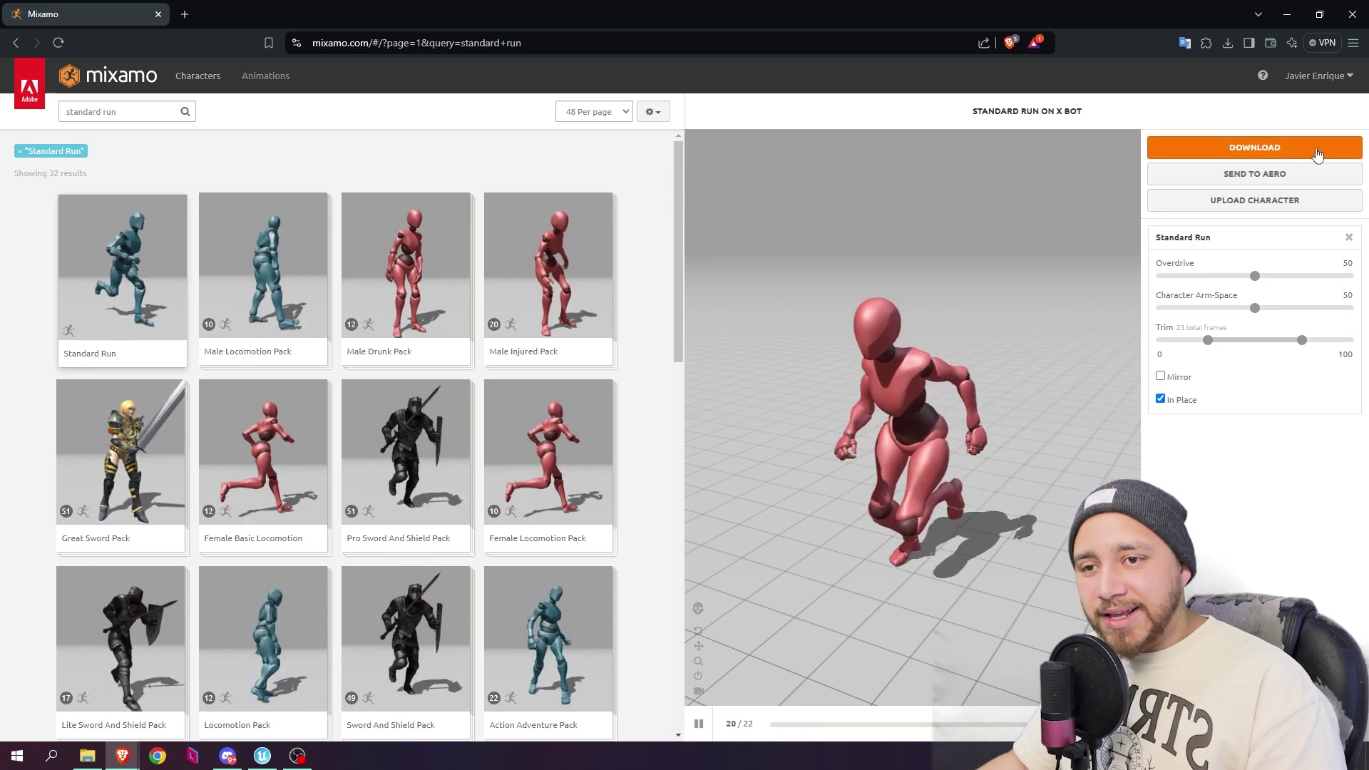
Step: Download the Standard Run animation as FBX Binary without skin, saving it as Standard Run.fbx in the Mixamo_Tutorial folder
{"action": "left_click", "coordinate": [1276, 149]}
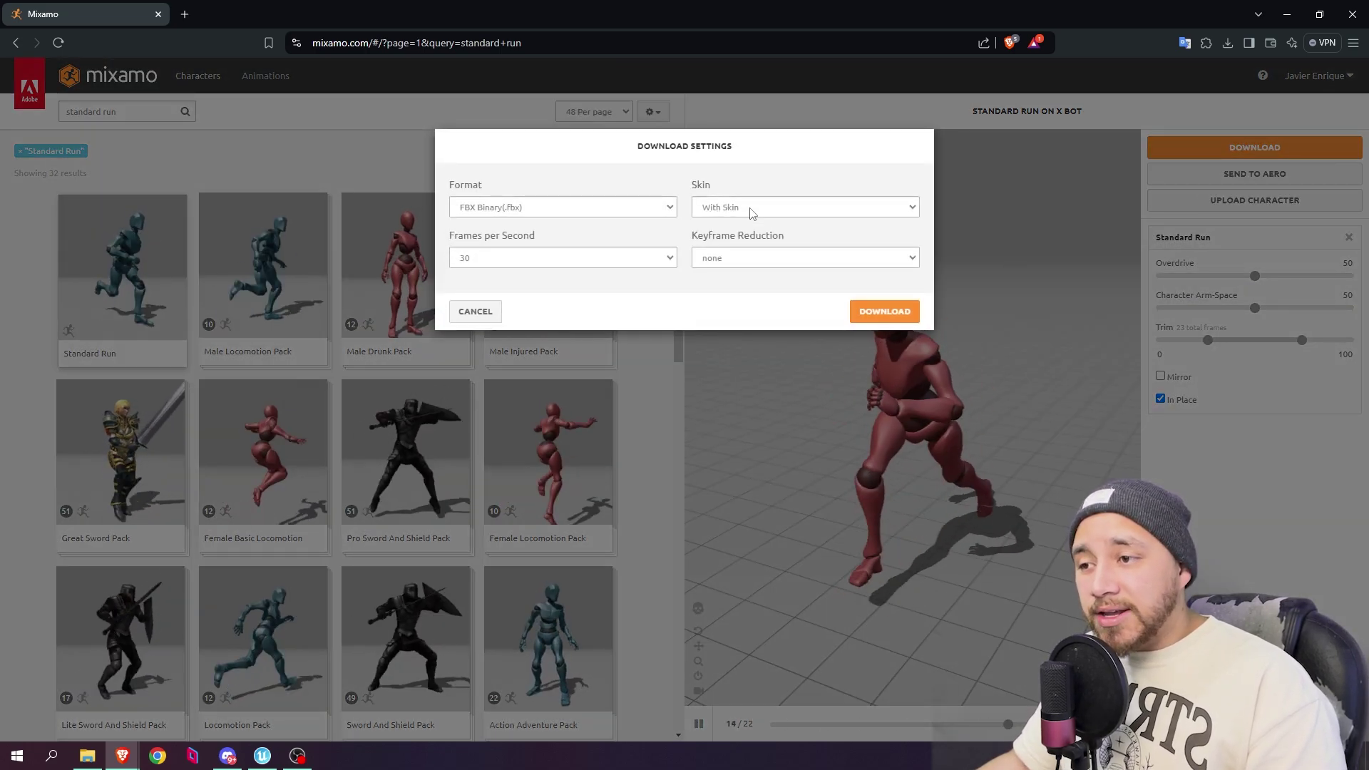
{"action": "left_click", "coordinate": [751, 208]}
{"action": "left_click", "coordinate": [745, 244]}
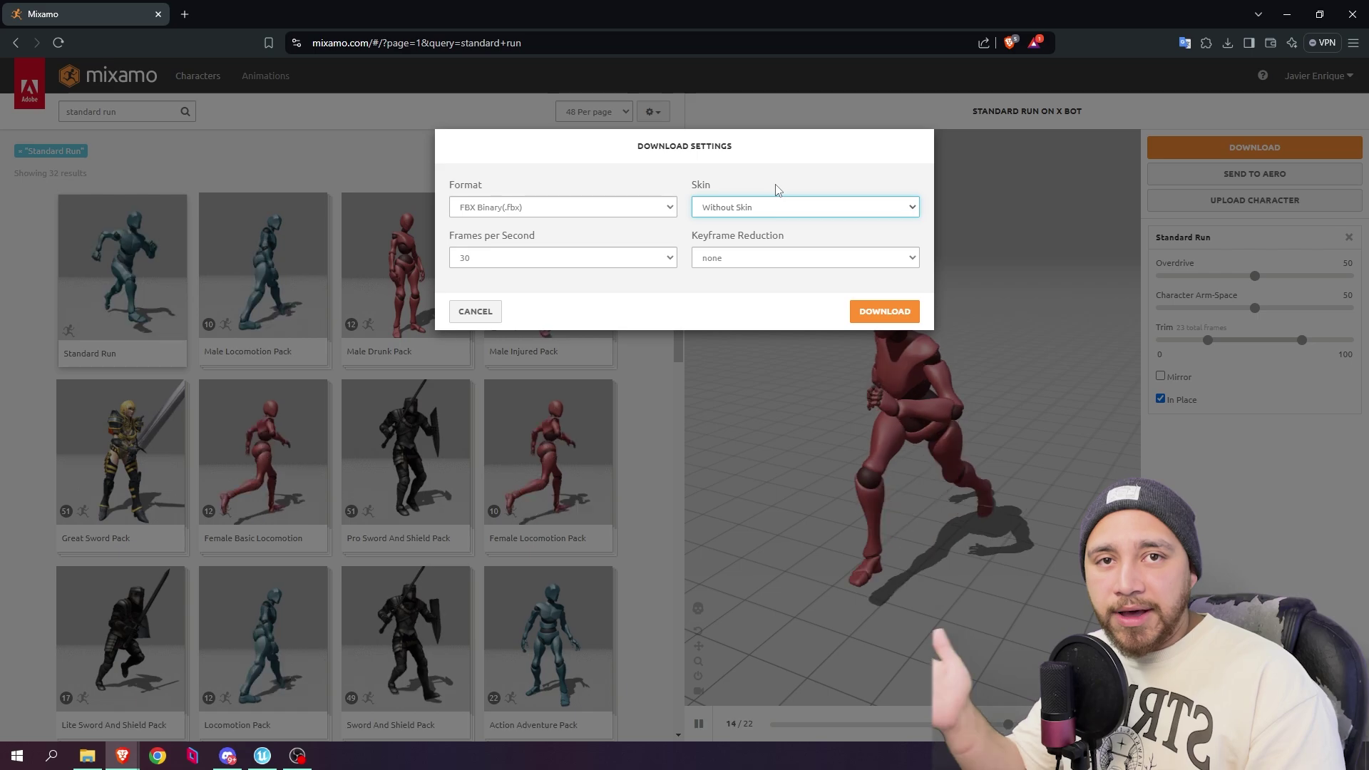
{"action": "left_click", "coordinate": [884, 311]}
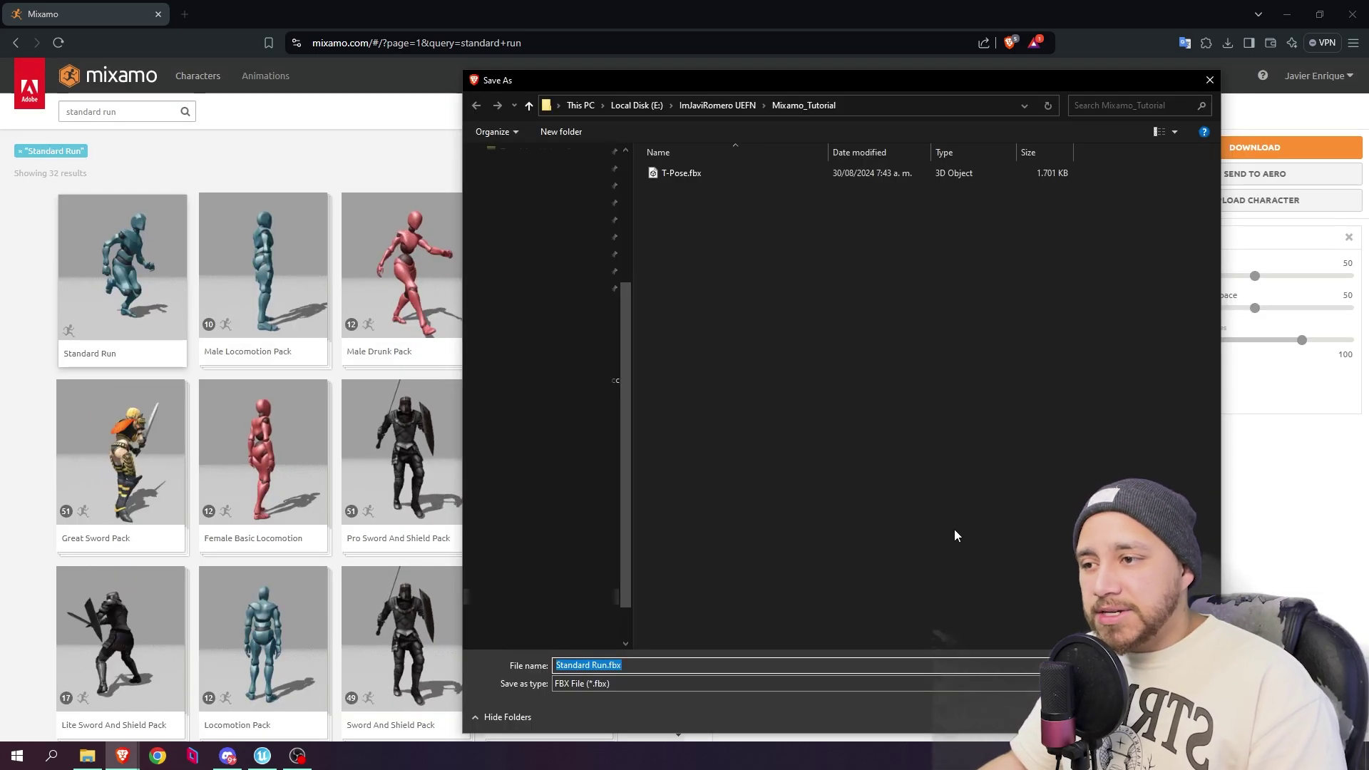
{"action": "key", "text": "Return"}
Step: Search for "fall", apply the Fall Flat animation, and download it as FBX Binary without skin into the Mixamo_Tutorial folder
{"action": "triple_click", "coordinate": [86, 112]}
{"action": "type", "text": "fall"}
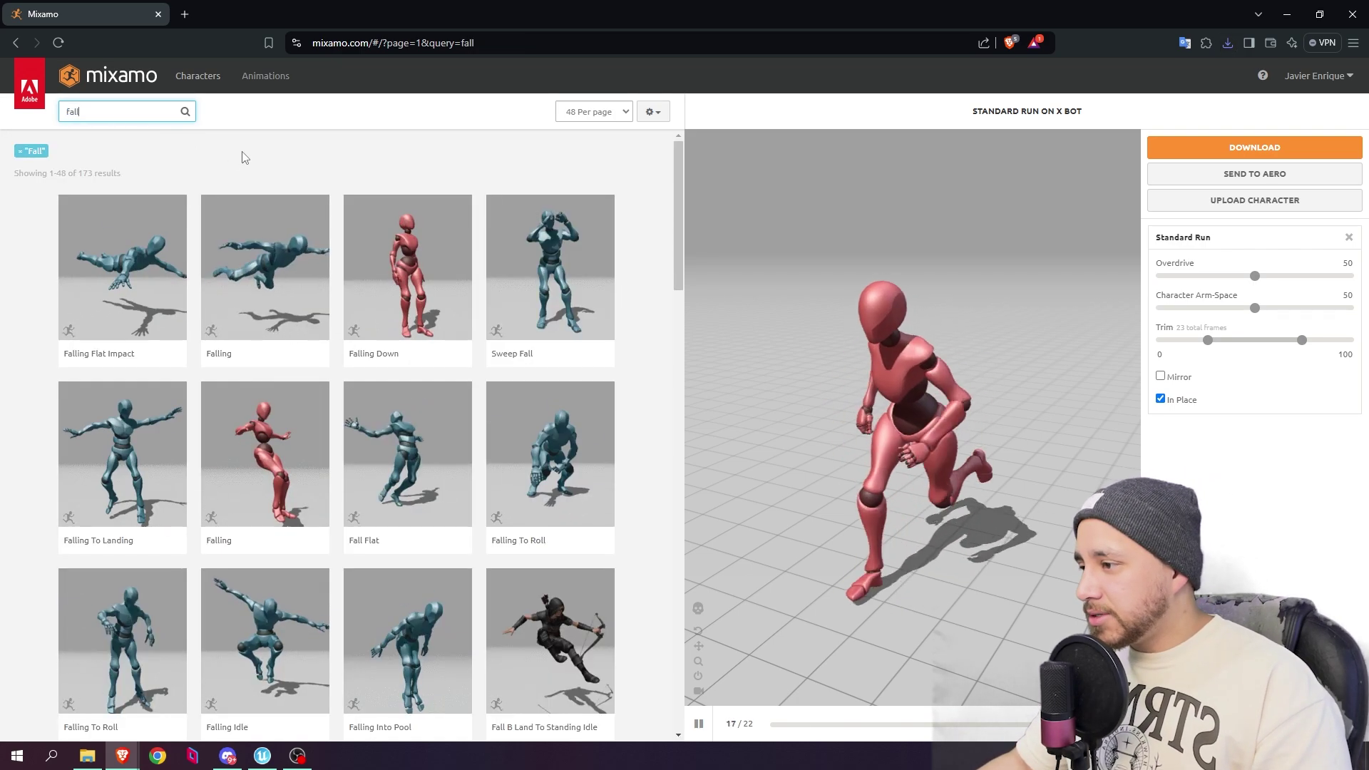
{"action": "left_click", "coordinate": [405, 442]}
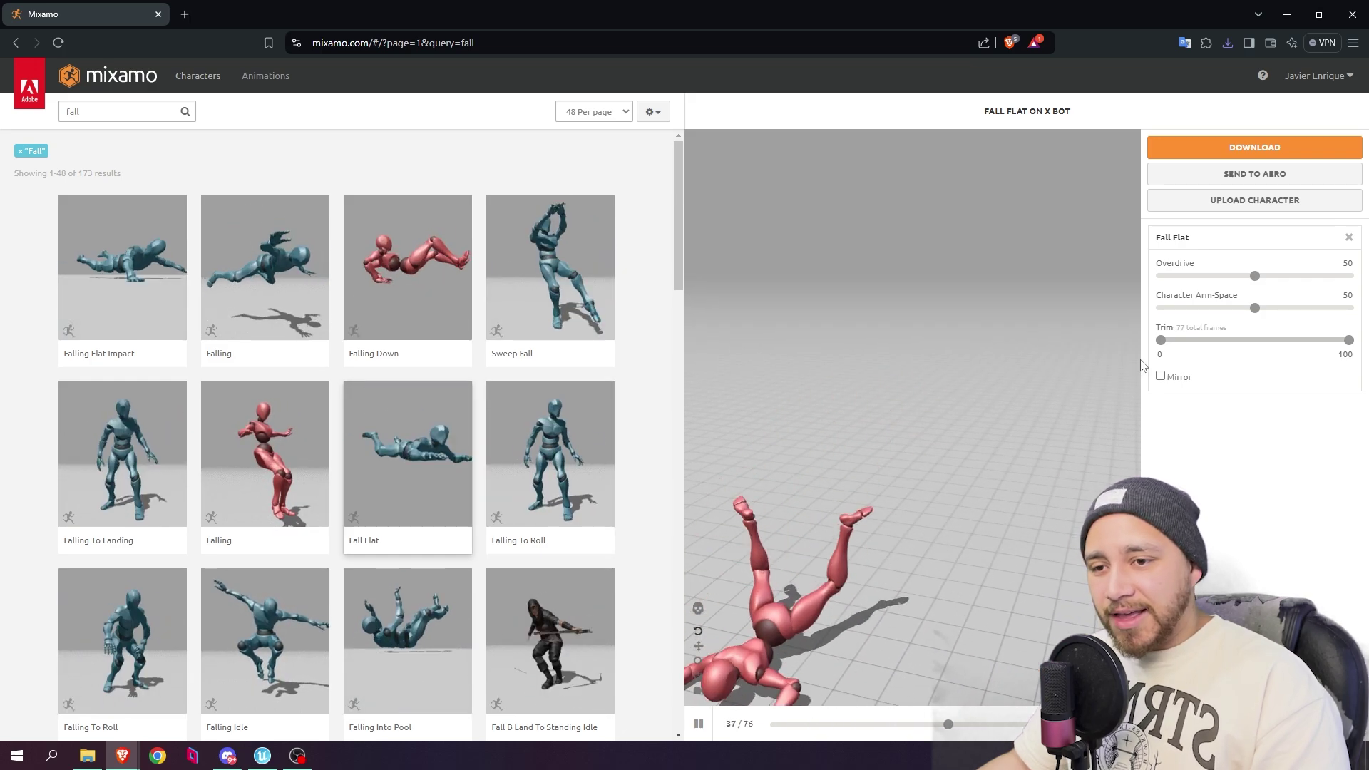
{"action": "left_click", "coordinate": [1240, 148]}
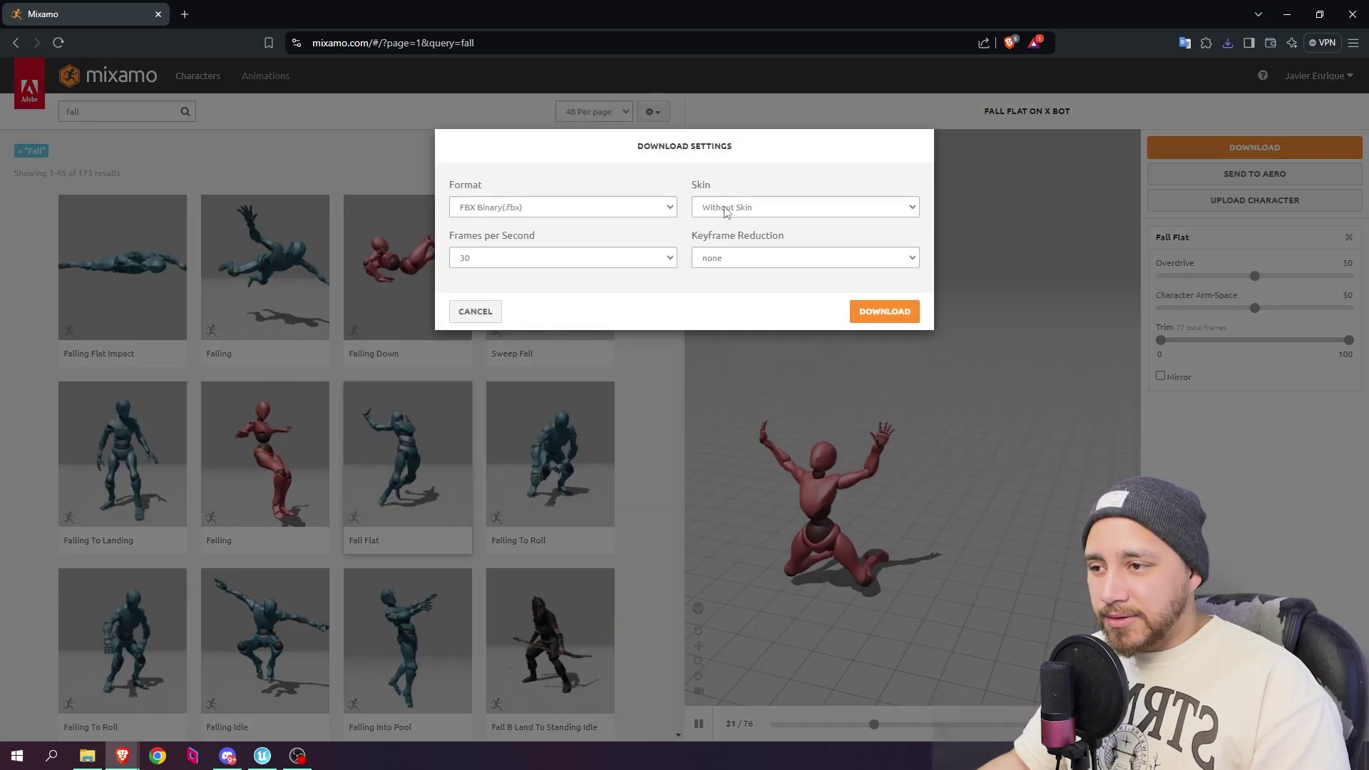
{"action": "left_click", "coordinate": [884, 311]}
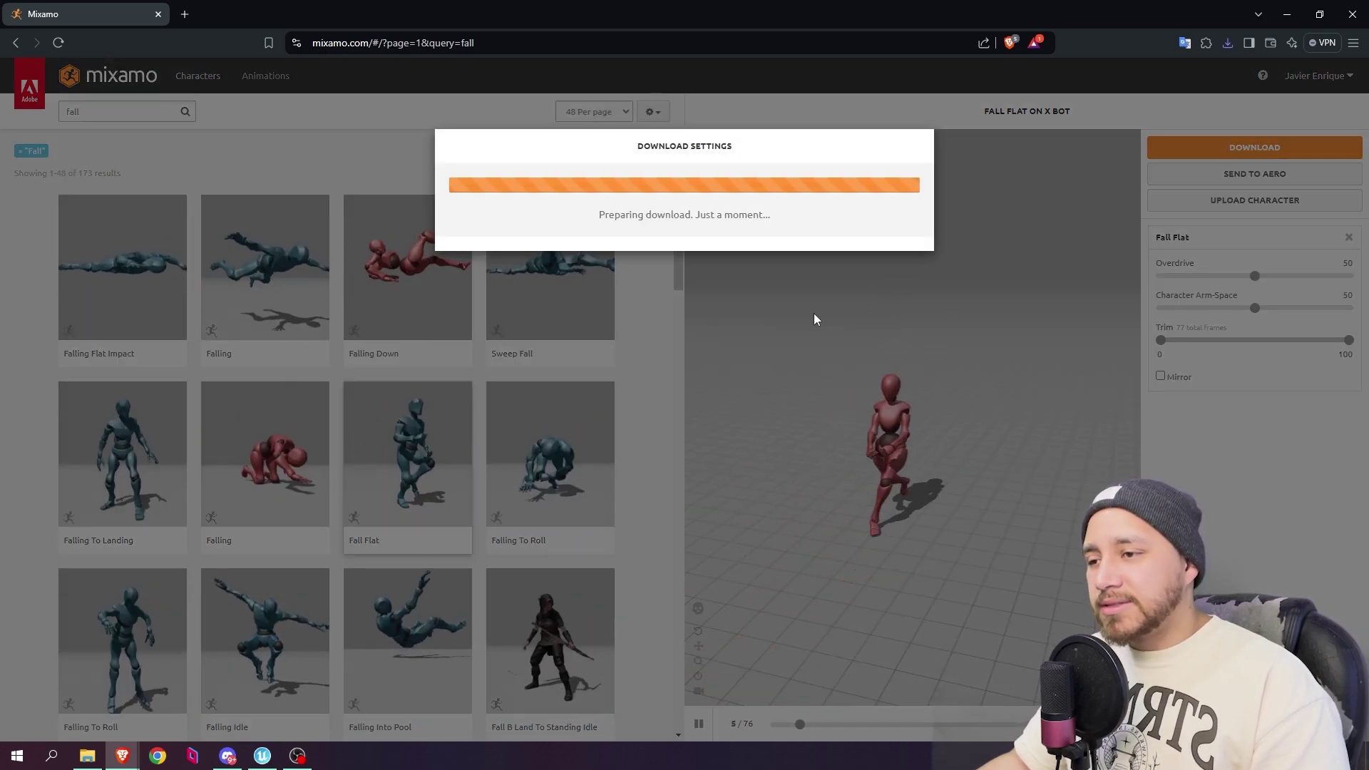
{"action": "key", "text": "Return"}
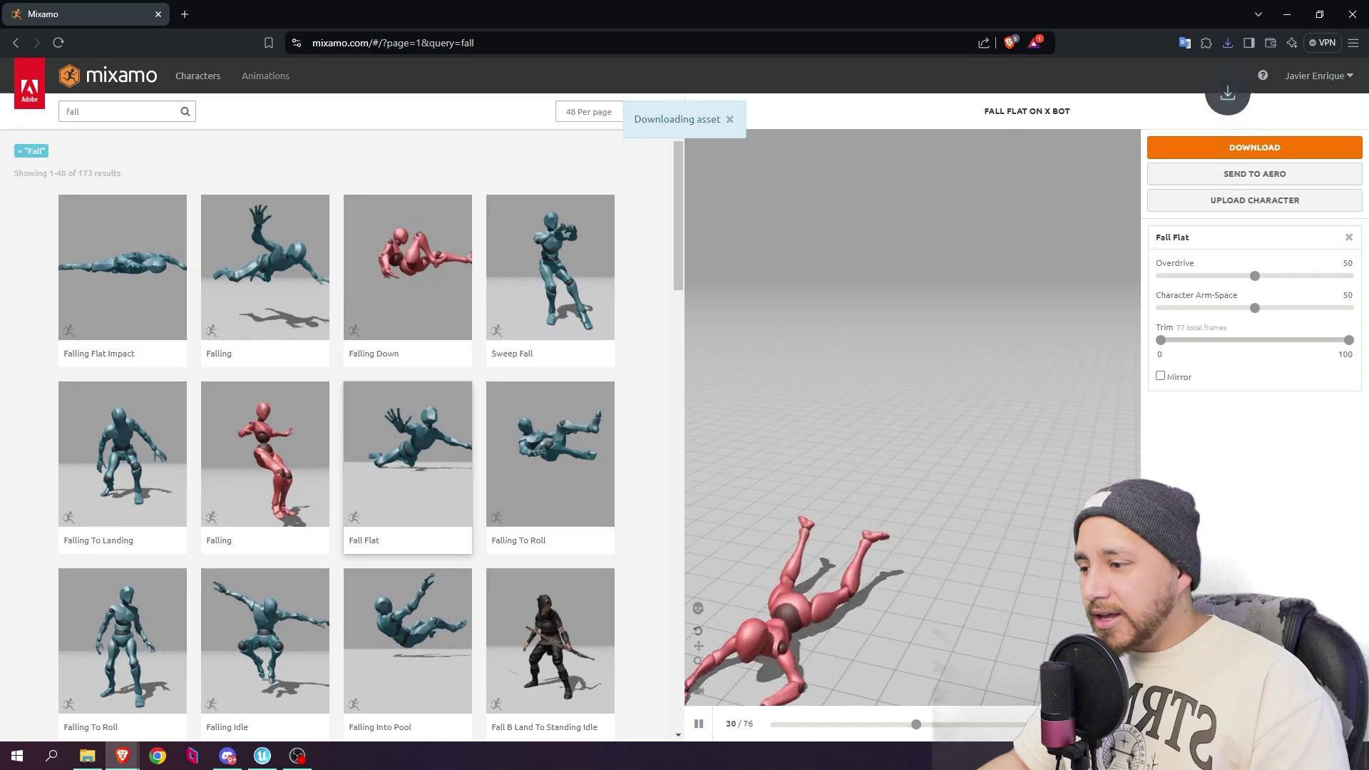
Step: Search for "standing up" and apply the first Standing Up animation to the character
{"action": "left_click", "coordinate": [114, 111]}
{"action": "key", "text": "ctrl+a"}
{"action": "key", "text": "BackSpace"}
{"action": "type", "text": "stand"}
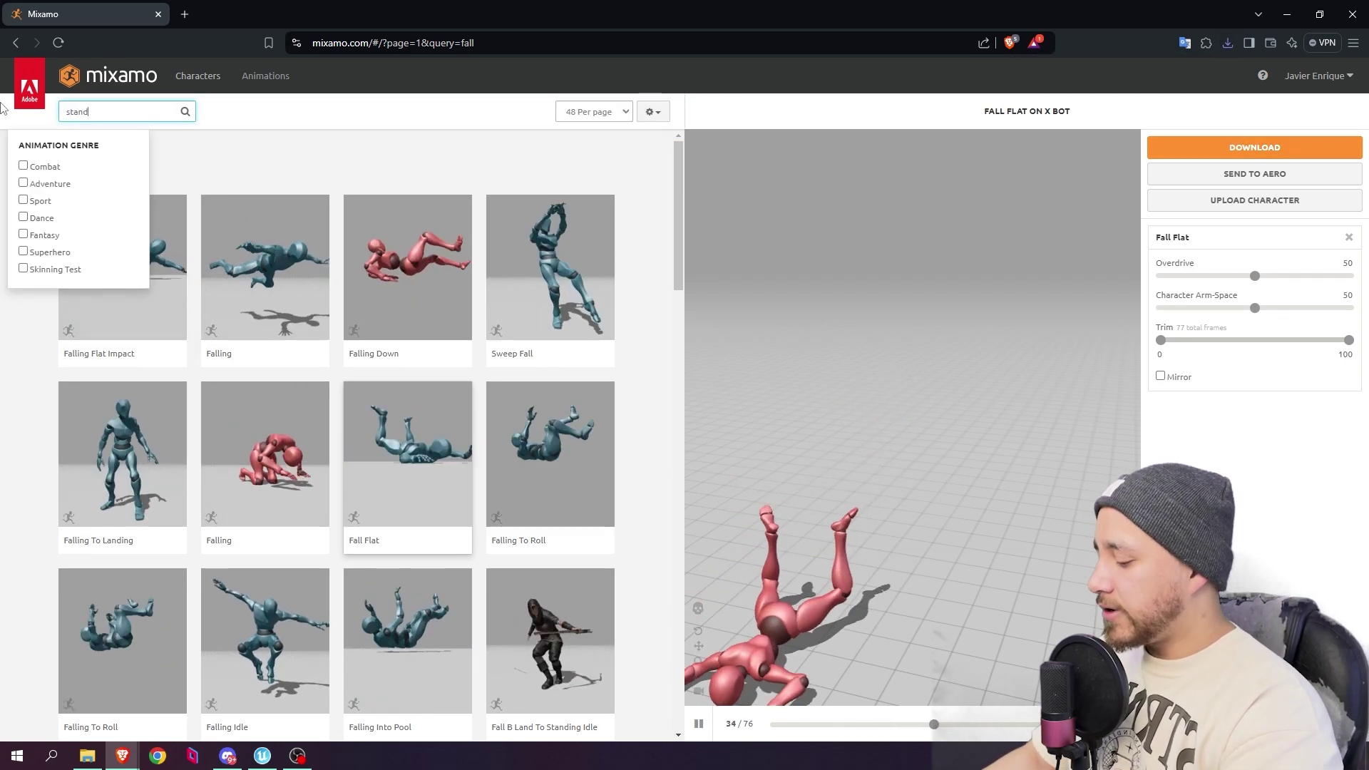
{"action": "type", "text": "ing up"}
{"action": "key", "text": "Return"}
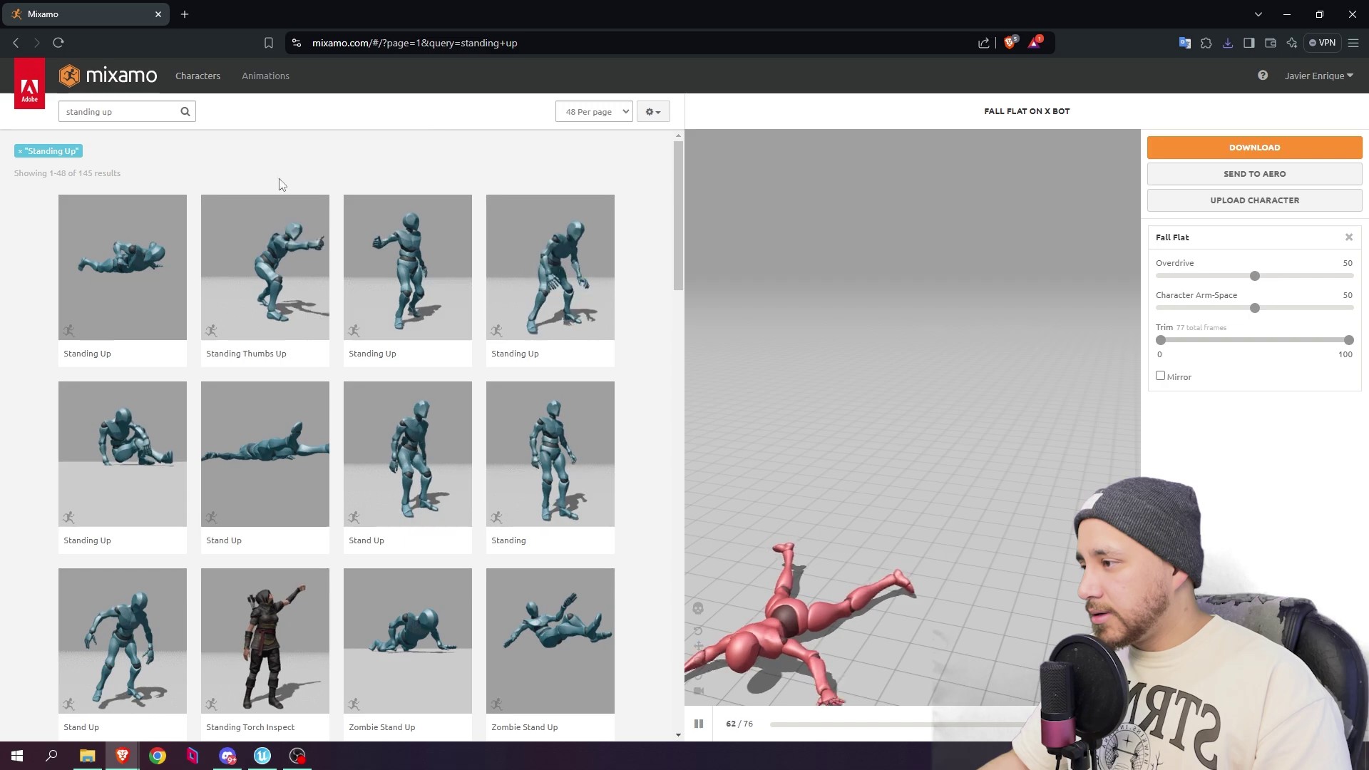
{"action": "left_click", "coordinate": [135, 269]}
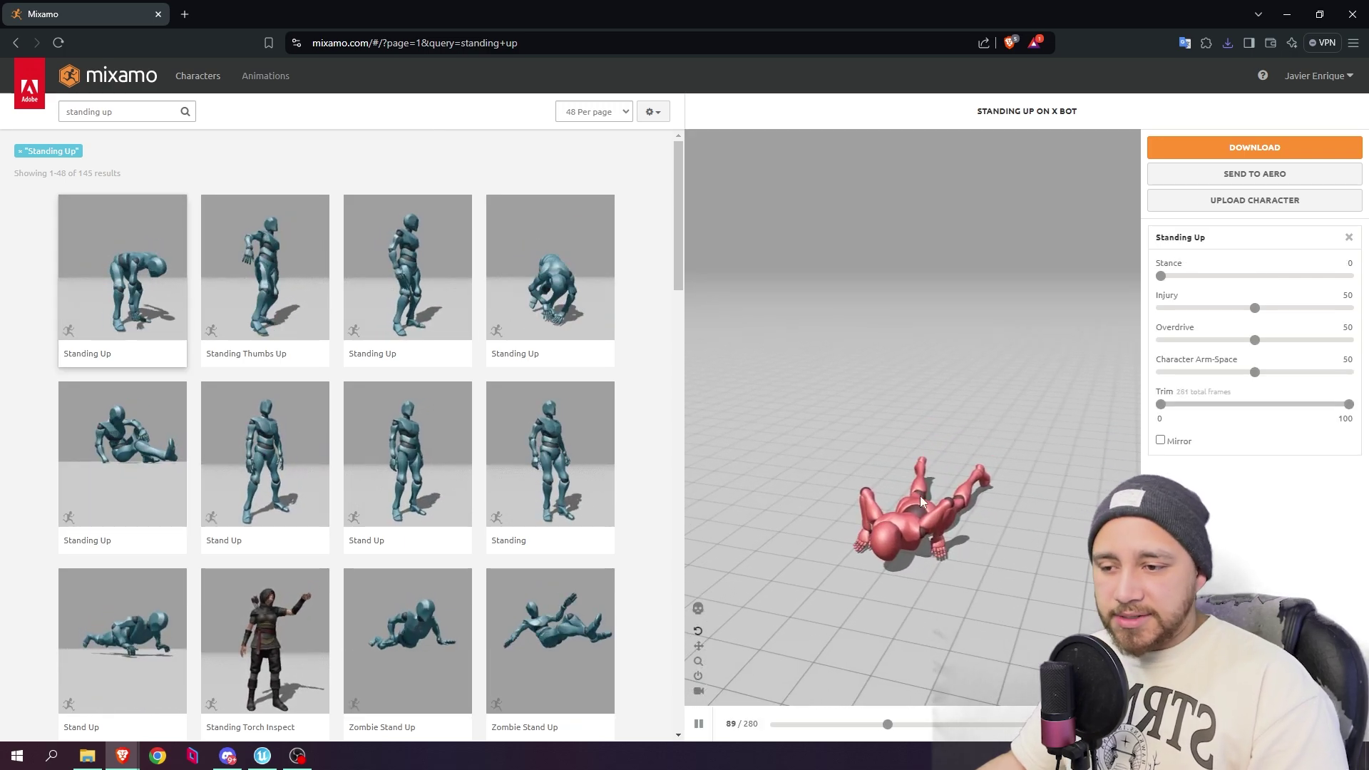
Step: Download the Standing Up animation as FBX Binary without skin at 30 frames per second and save it
{"action": "left_click", "coordinate": [1249, 146]}
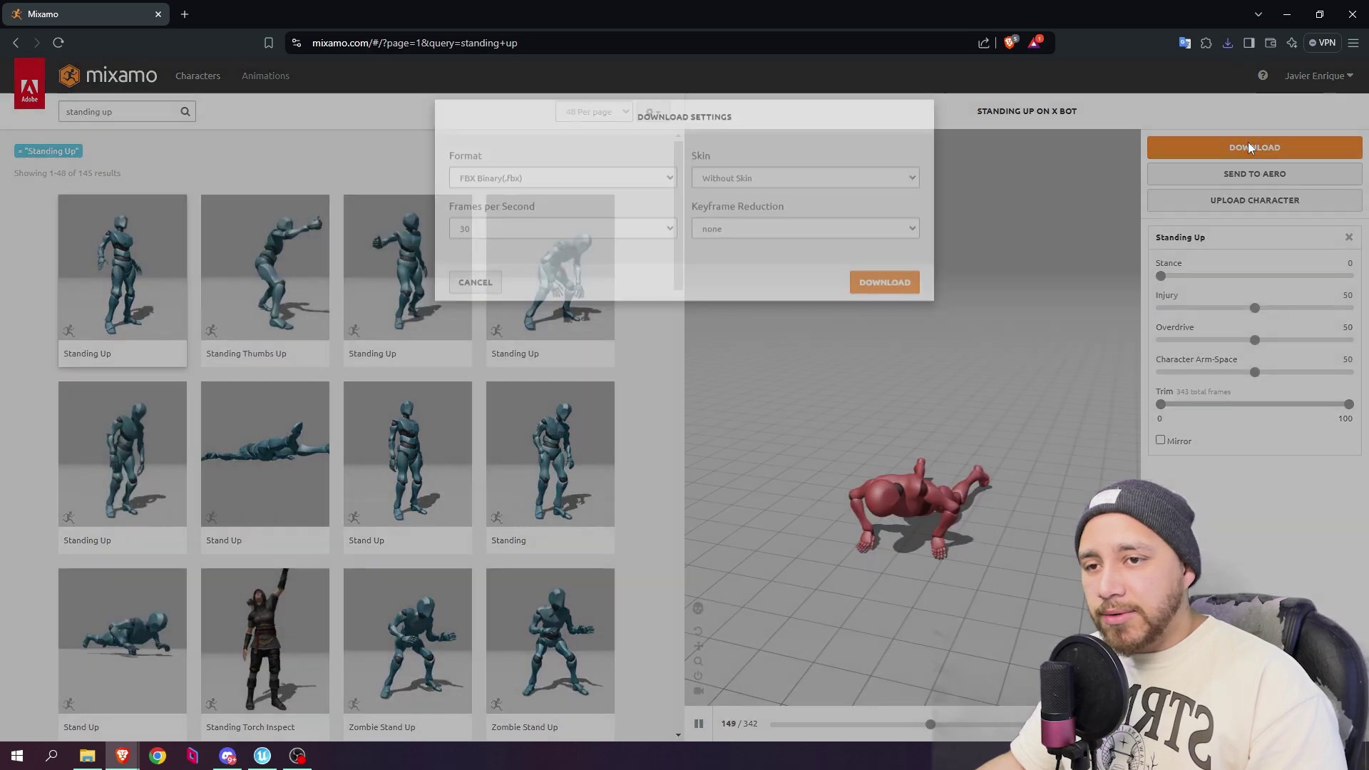
{"action": "left_click", "coordinate": [884, 311]}
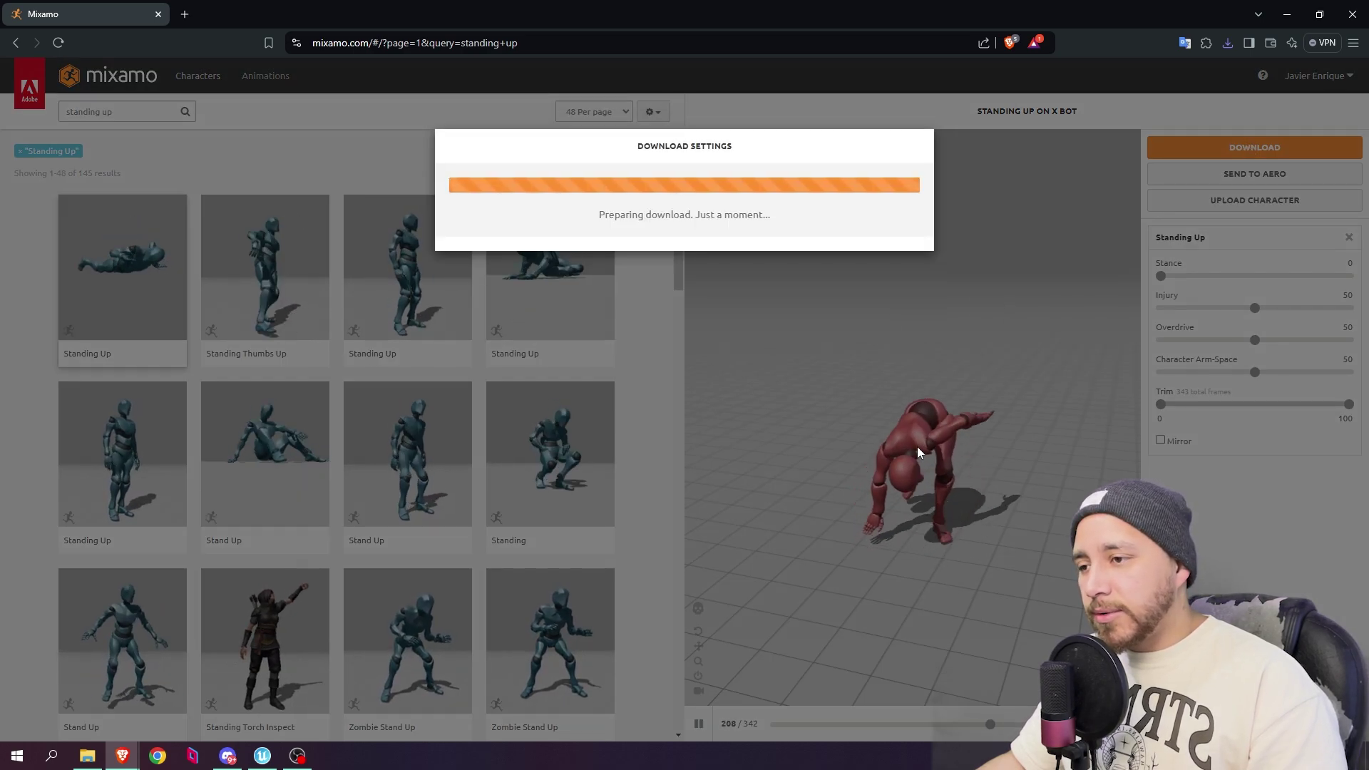
{"action": "key", "text": "Return"}
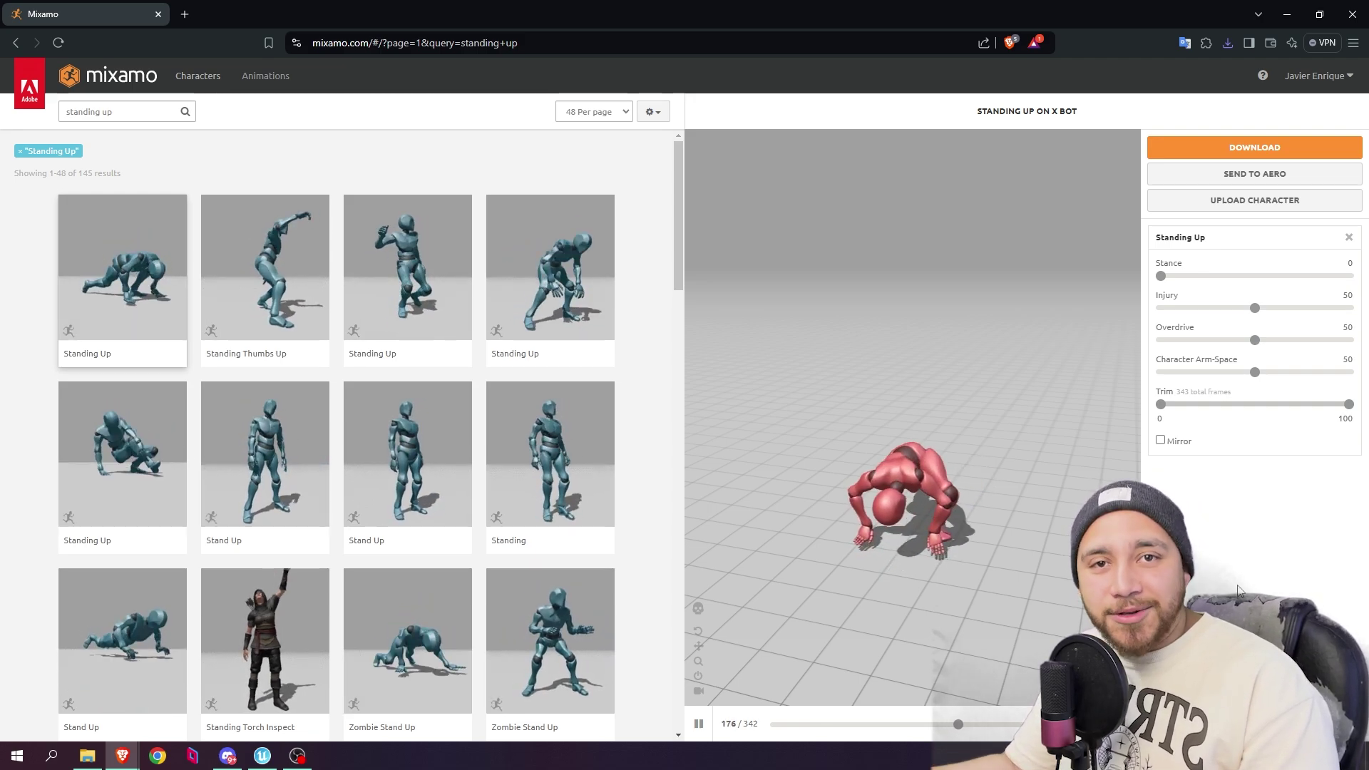
Step: Switch to Unreal Editor and bring the Standard Run, Fall Flat and Standing Up files from the Mixamo_Tutorial folder into Mixamo_Animations
{"action": "key", "text": "alt+Tab"}
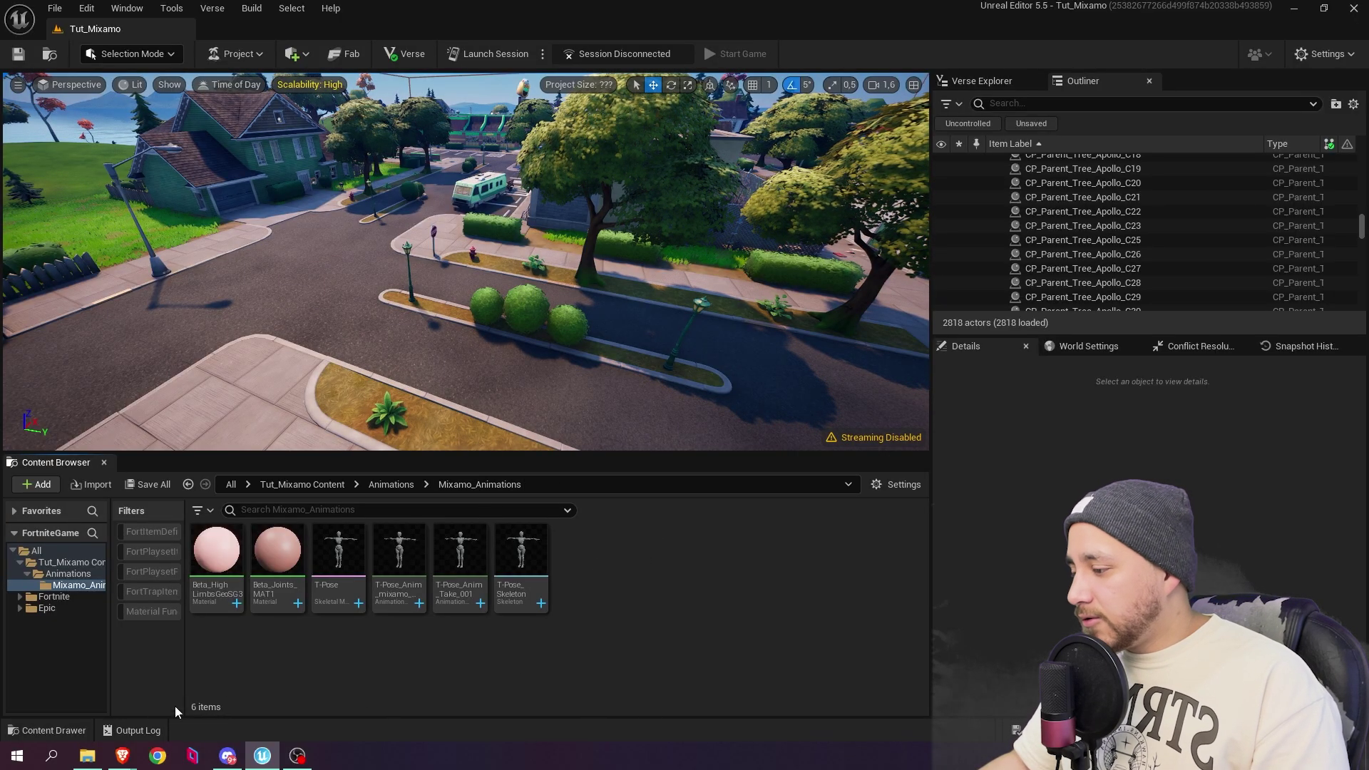
{"action": "key", "text": "alt+Tab"}
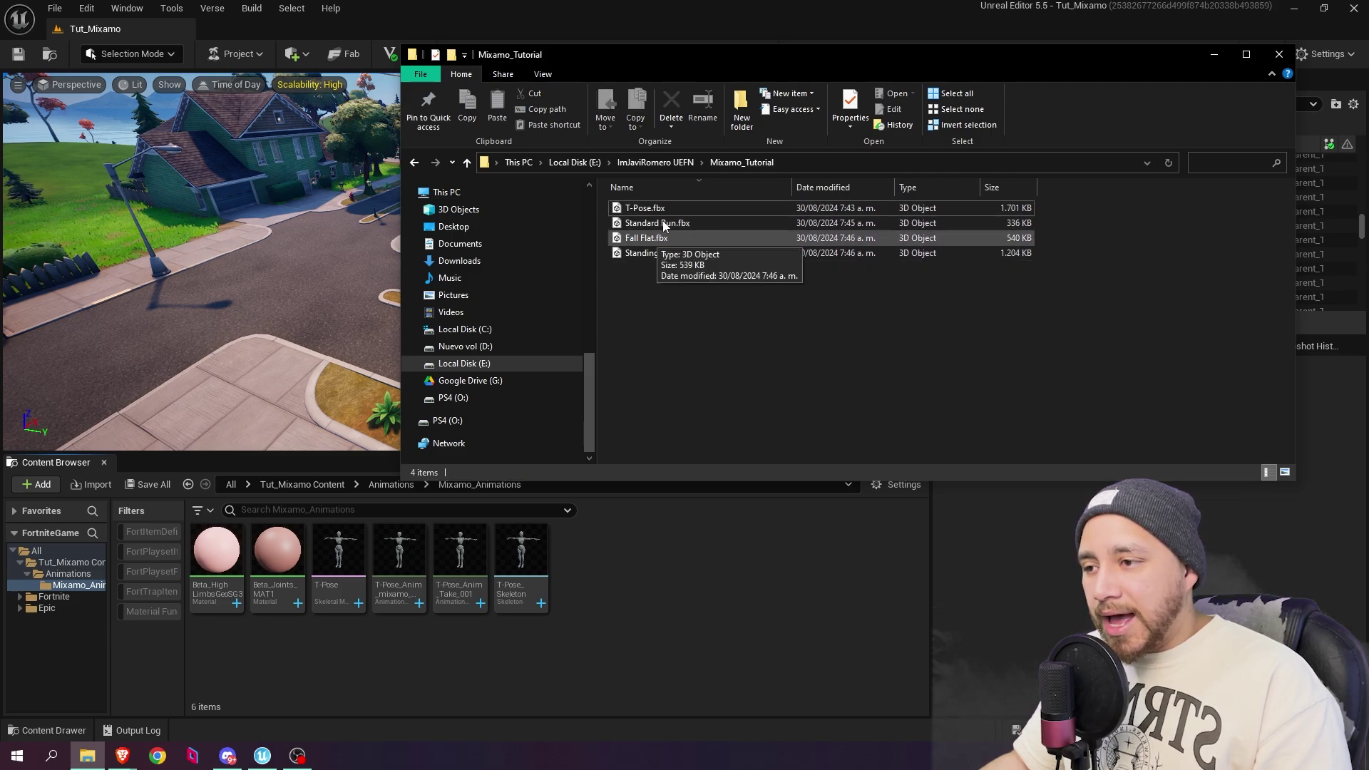
{"action": "left_click", "coordinate": [674, 223]}
{"action": "left_click", "coordinate": [667, 251], "text": "shift"}
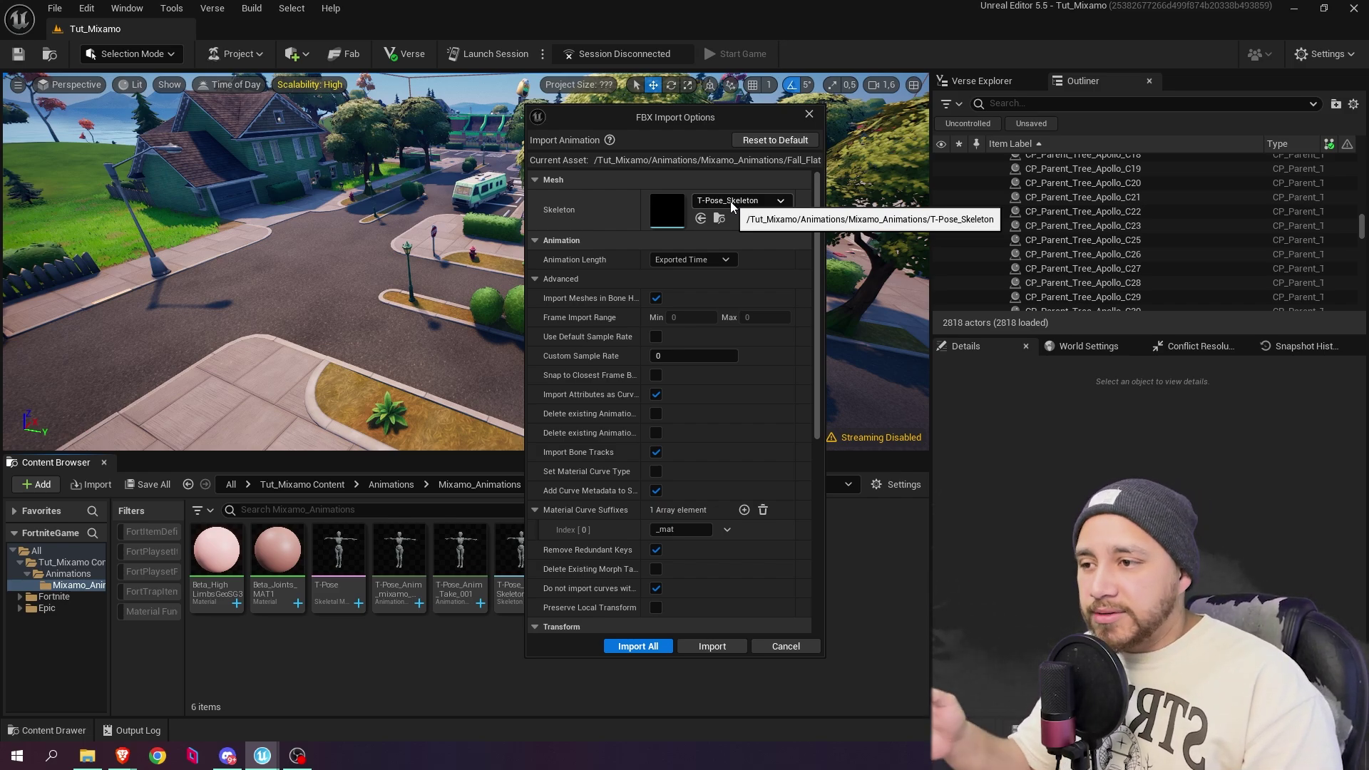
Step: Keep T-Pose_Skeleton as the skeleton, review the remaining FBX import options, and import all three animations
{"action": "left_click", "coordinate": [776, 202]}
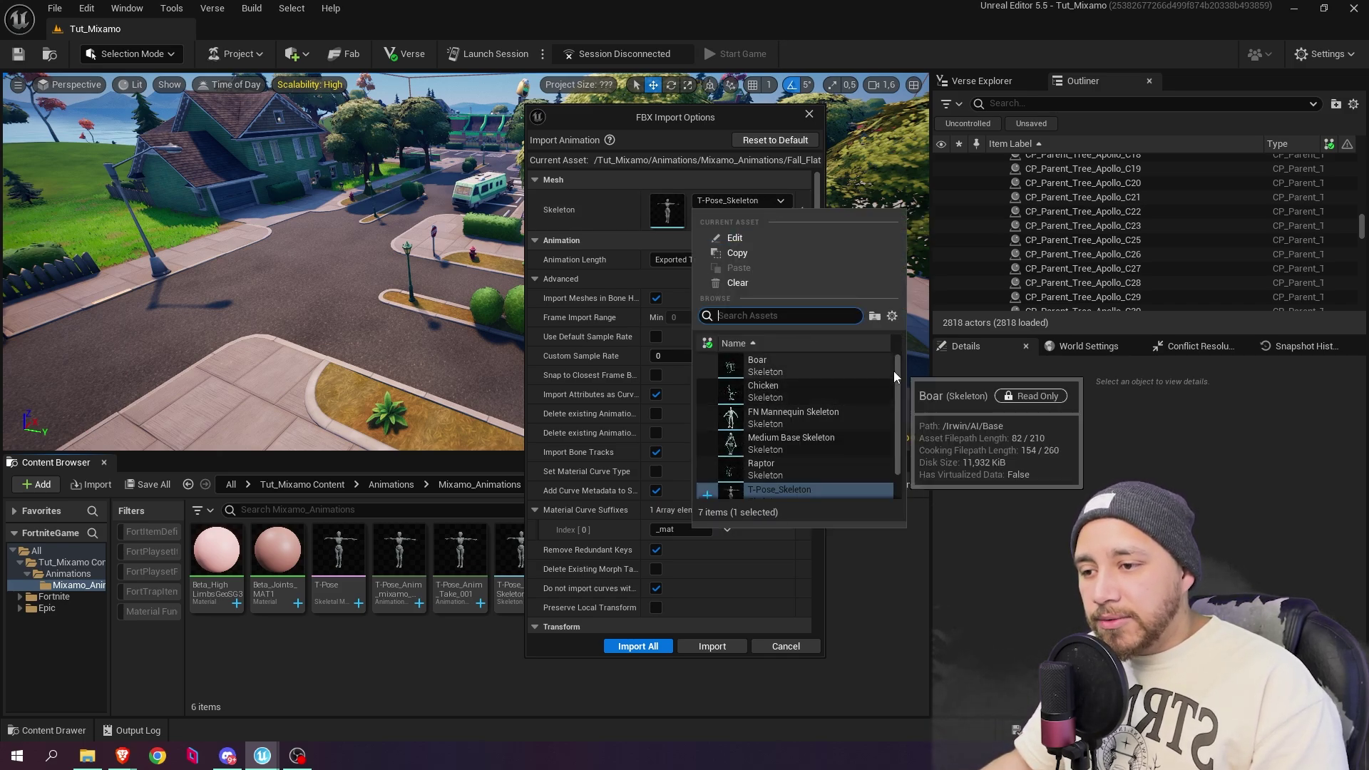
{"action": "left_click_drag", "start_coordinate": [894, 371], "coordinate": [897, 387]}
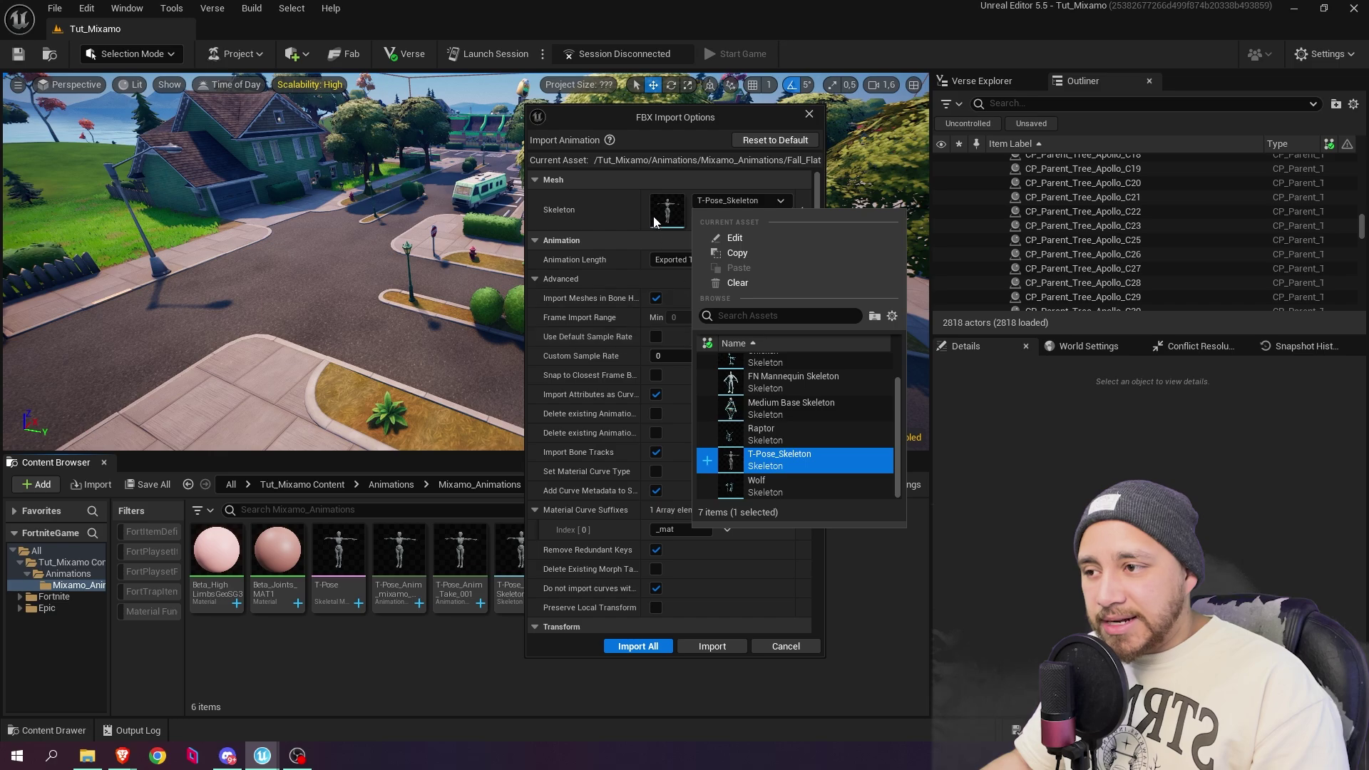
{"action": "left_click", "coordinate": [609, 215]}
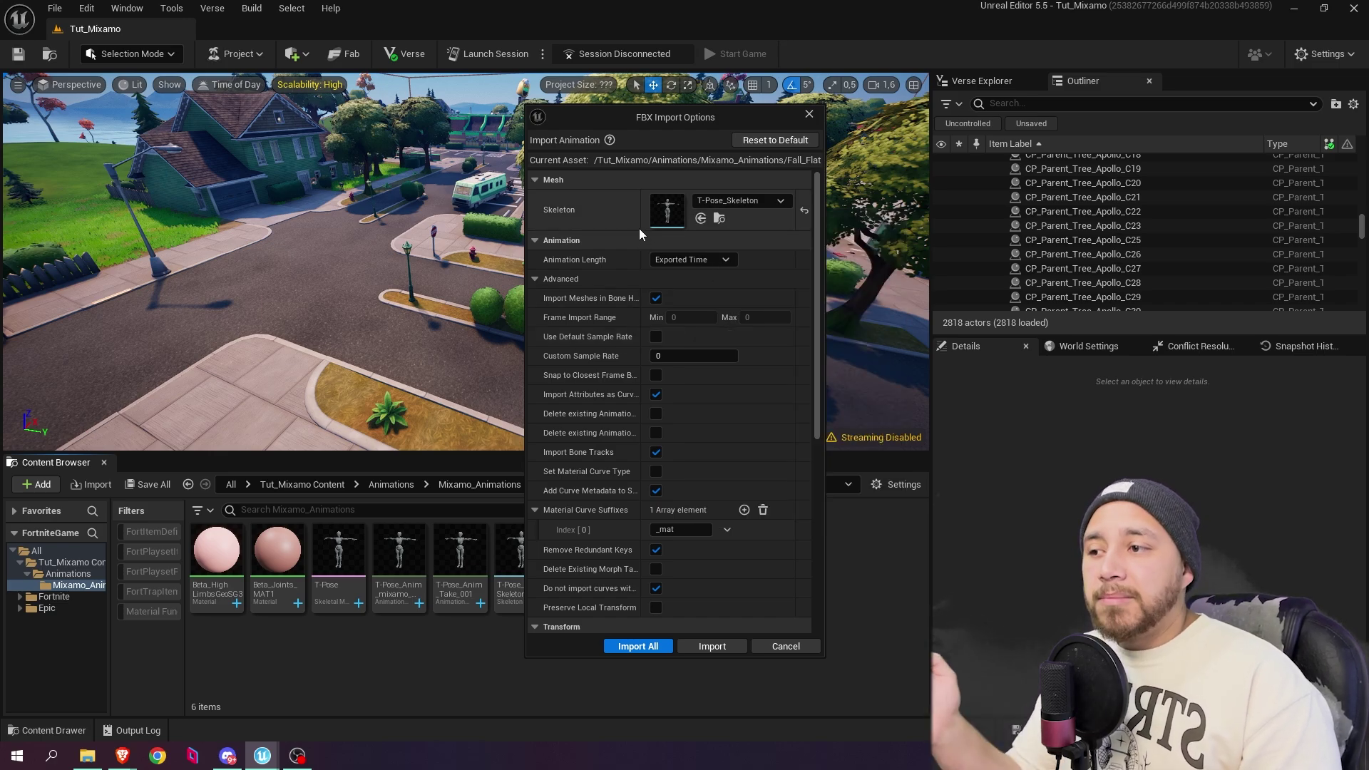
{"action": "scroll", "coordinate": [819, 317], "scroll_direction": "down", "scroll_amount": 5}
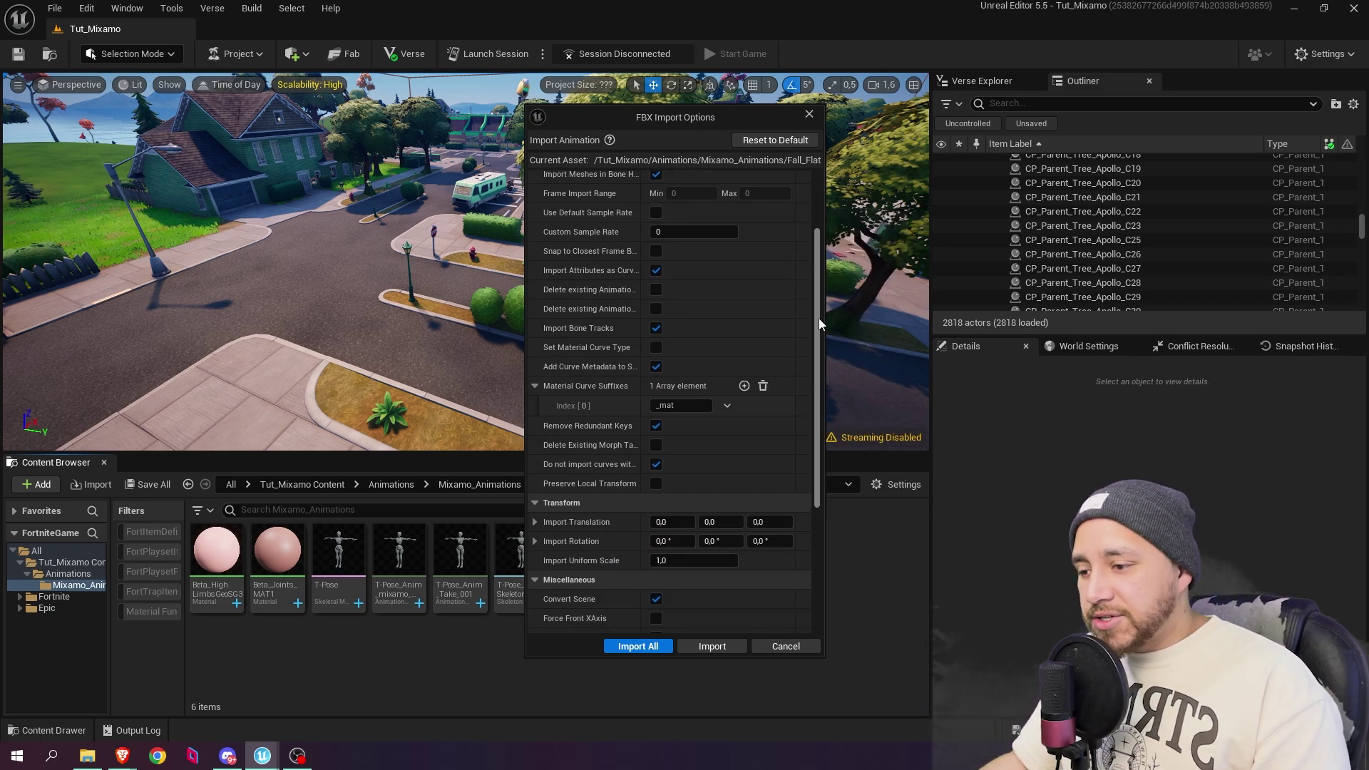
{"action": "scroll", "coordinate": [812, 392], "scroll_direction": "down", "scroll_amount": 2}
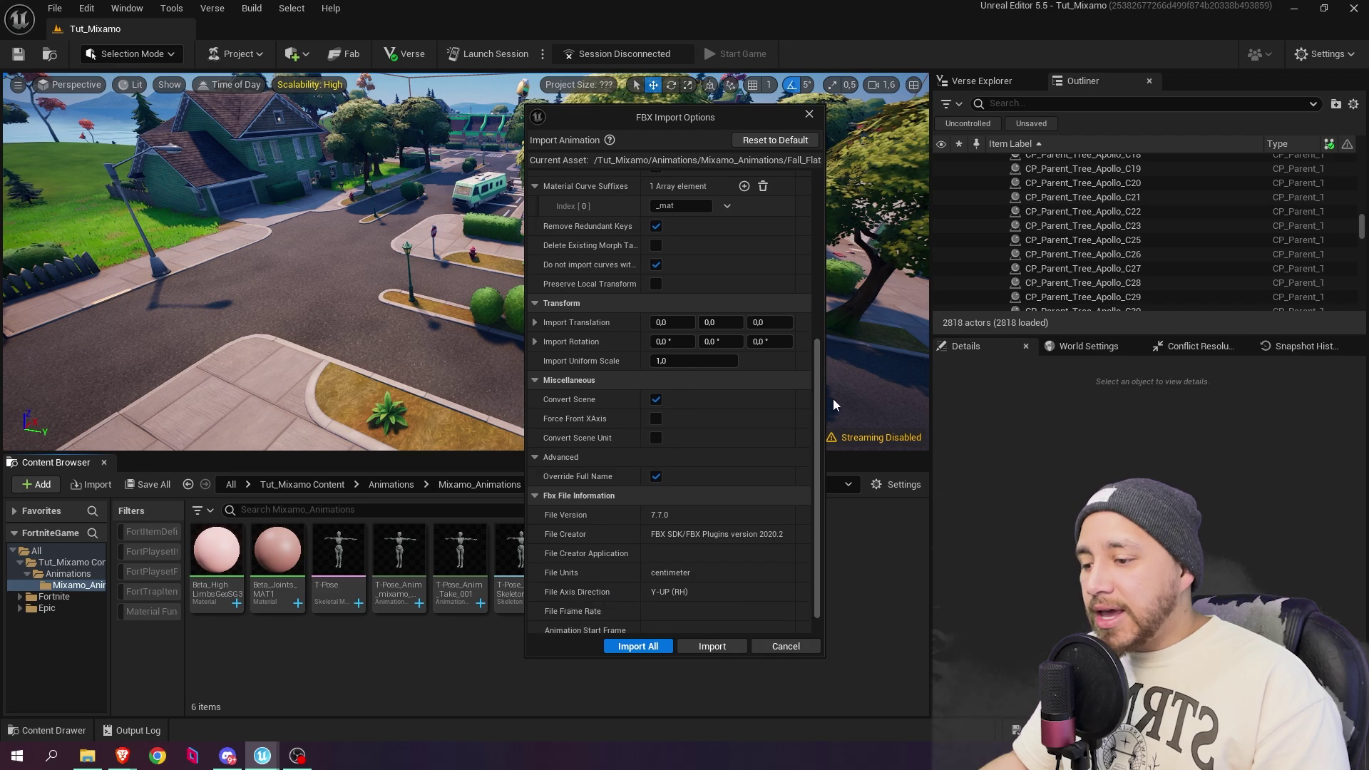
{"action": "left_click", "coordinate": [612, 650]}
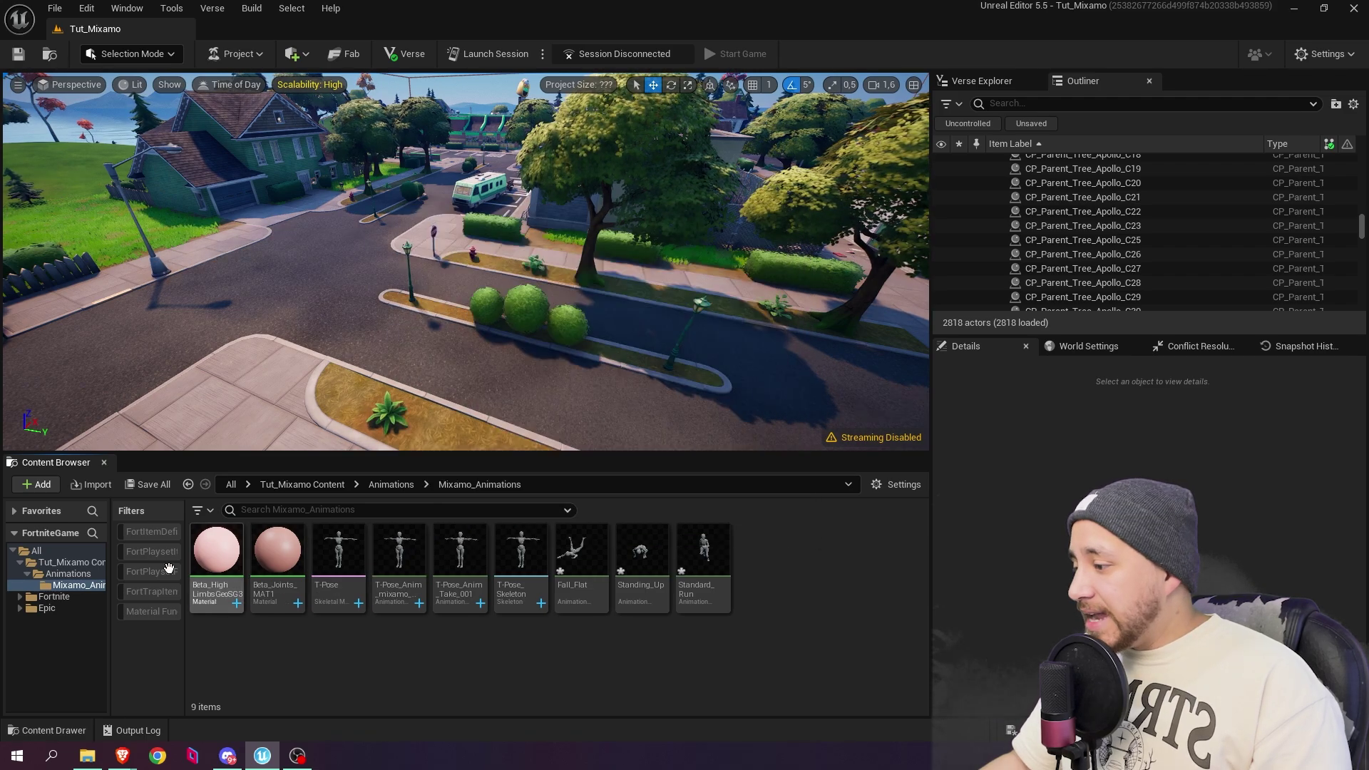
Step: Find the mannequin Character Device in the Fortnite content by searching "character device", place it on the road and focus on it
{"action": "left_click", "coordinate": [58, 597]}
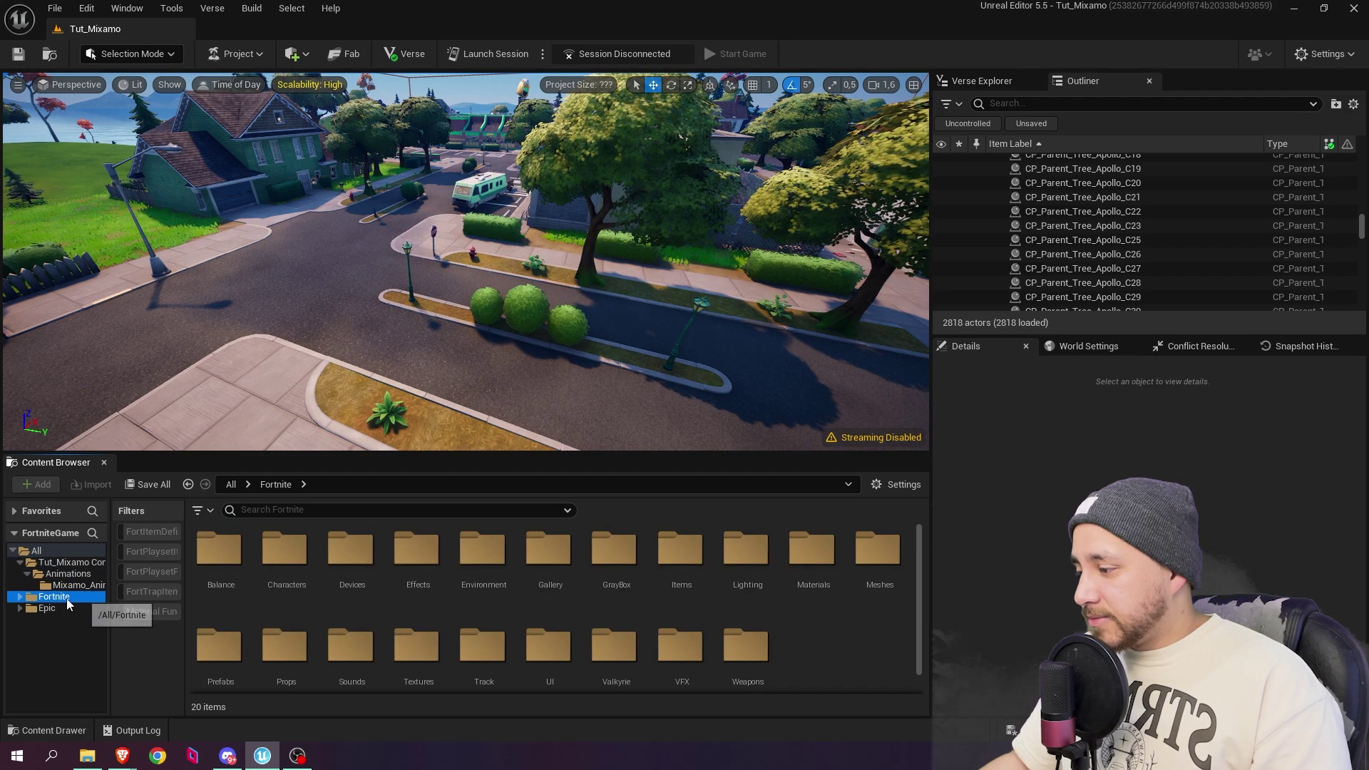
{"action": "left_click", "coordinate": [308, 509]}
{"action": "type", "text": "character devic"}
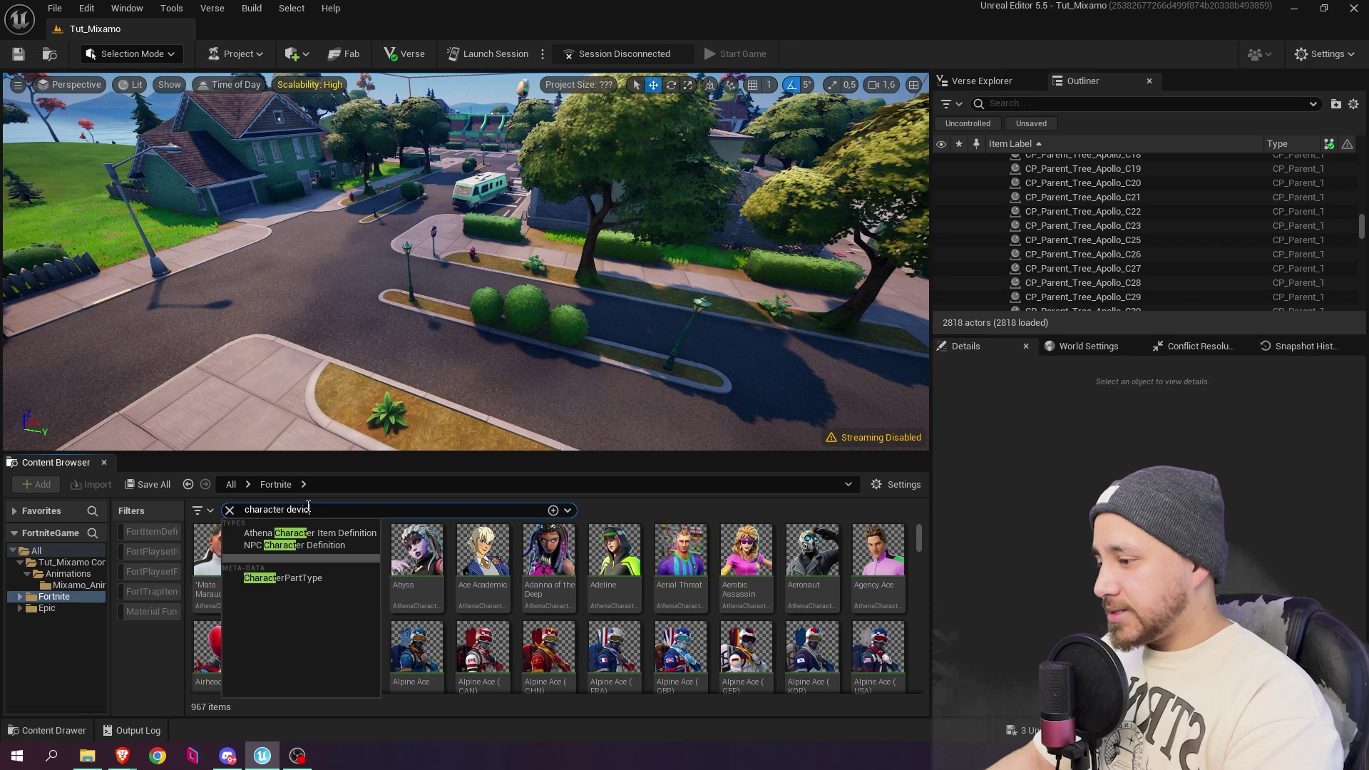
{"action": "key", "text": "Return"}
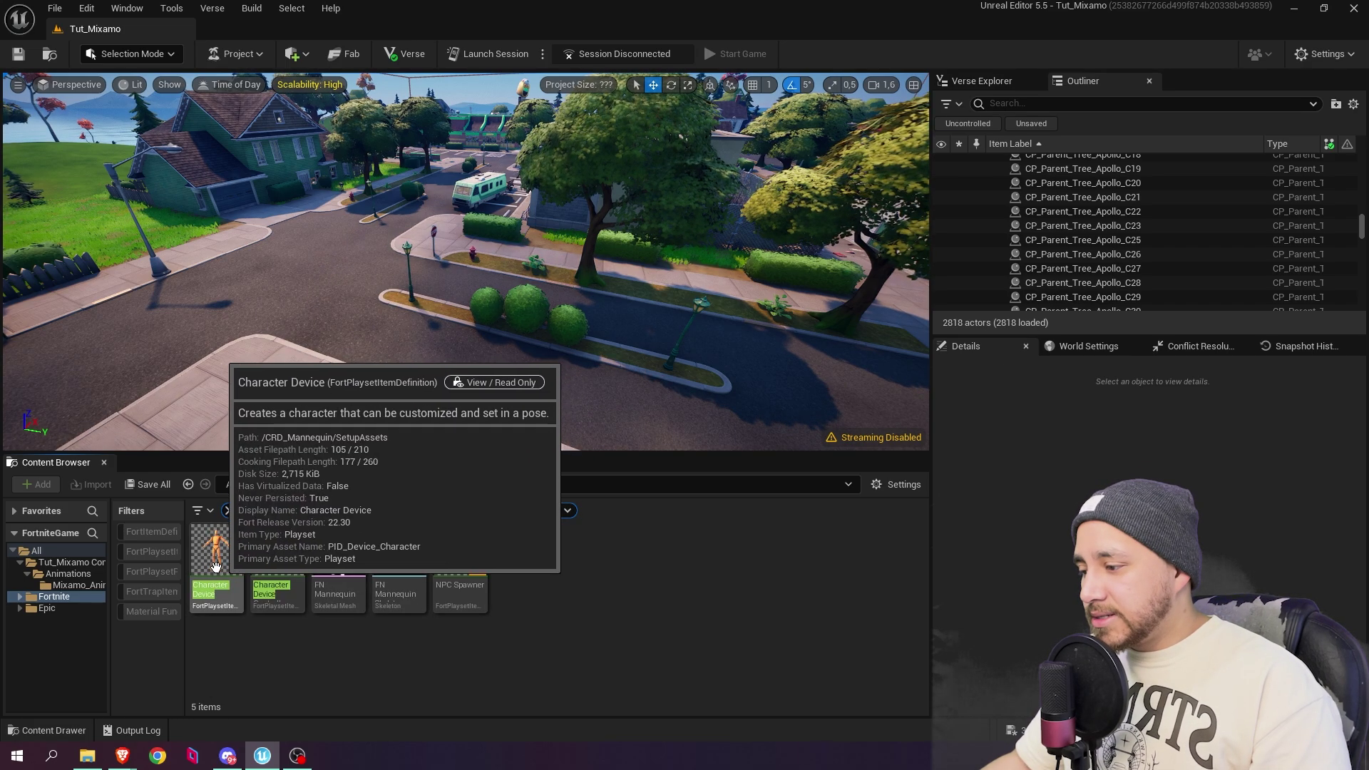
{"action": "left_click", "coordinate": [218, 567]}
{"action": "left_click_drag", "start_coordinate": [389, 347], "coordinate": [378, 329]}
{"action": "key", "text": "f"}
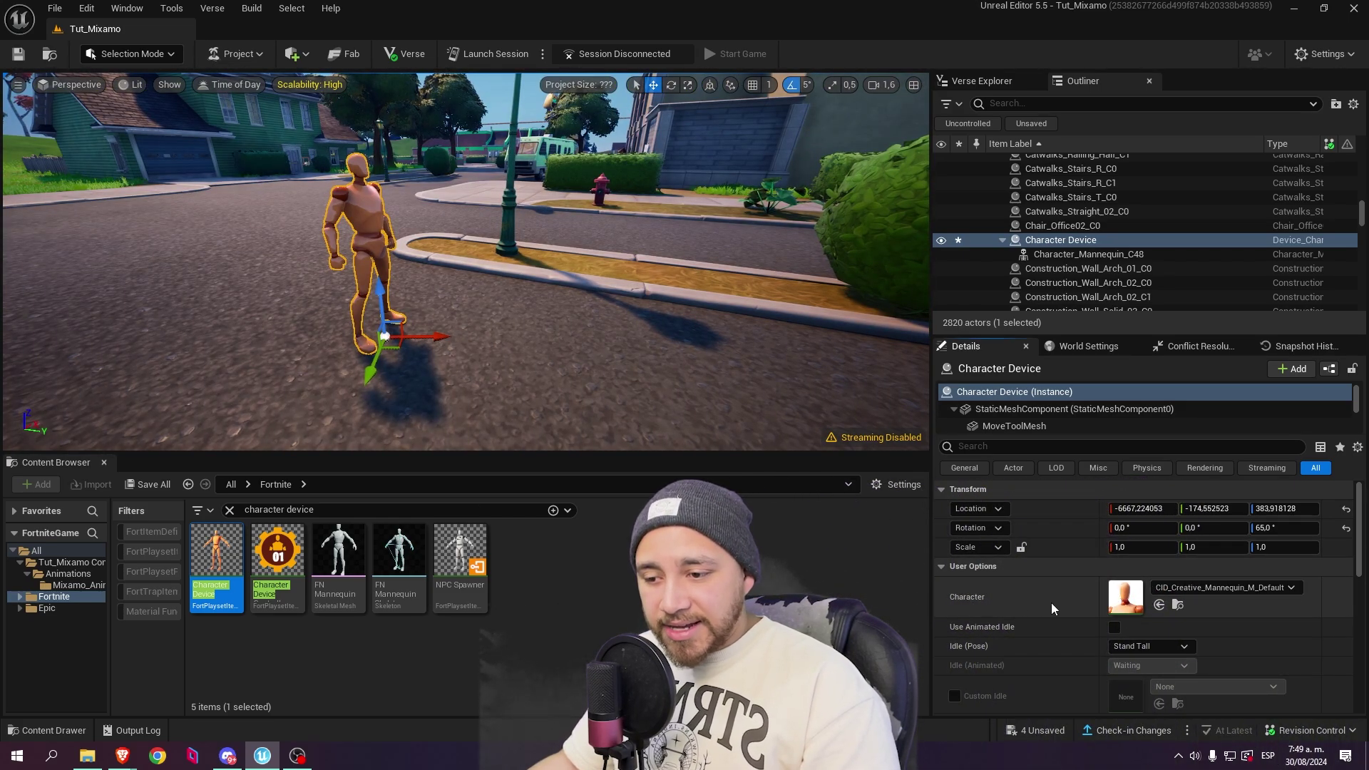
Step: Set the Character Device's character to Fishstick
{"action": "left_click", "coordinate": [1229, 588]}
{"action": "mouse_move", "coordinate": [1267, 471]}
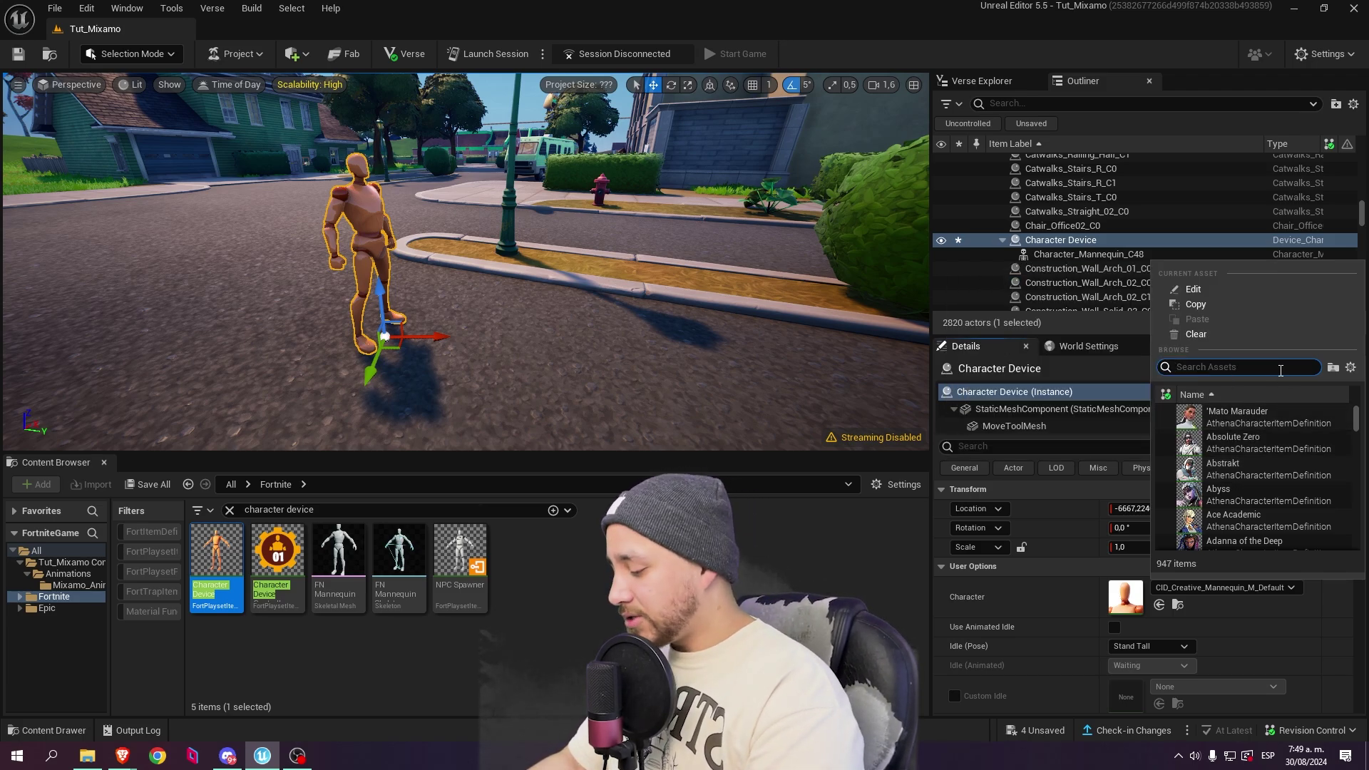
{"action": "type", "text": "fisht"}
{"action": "key", "text": "BackSpace"}
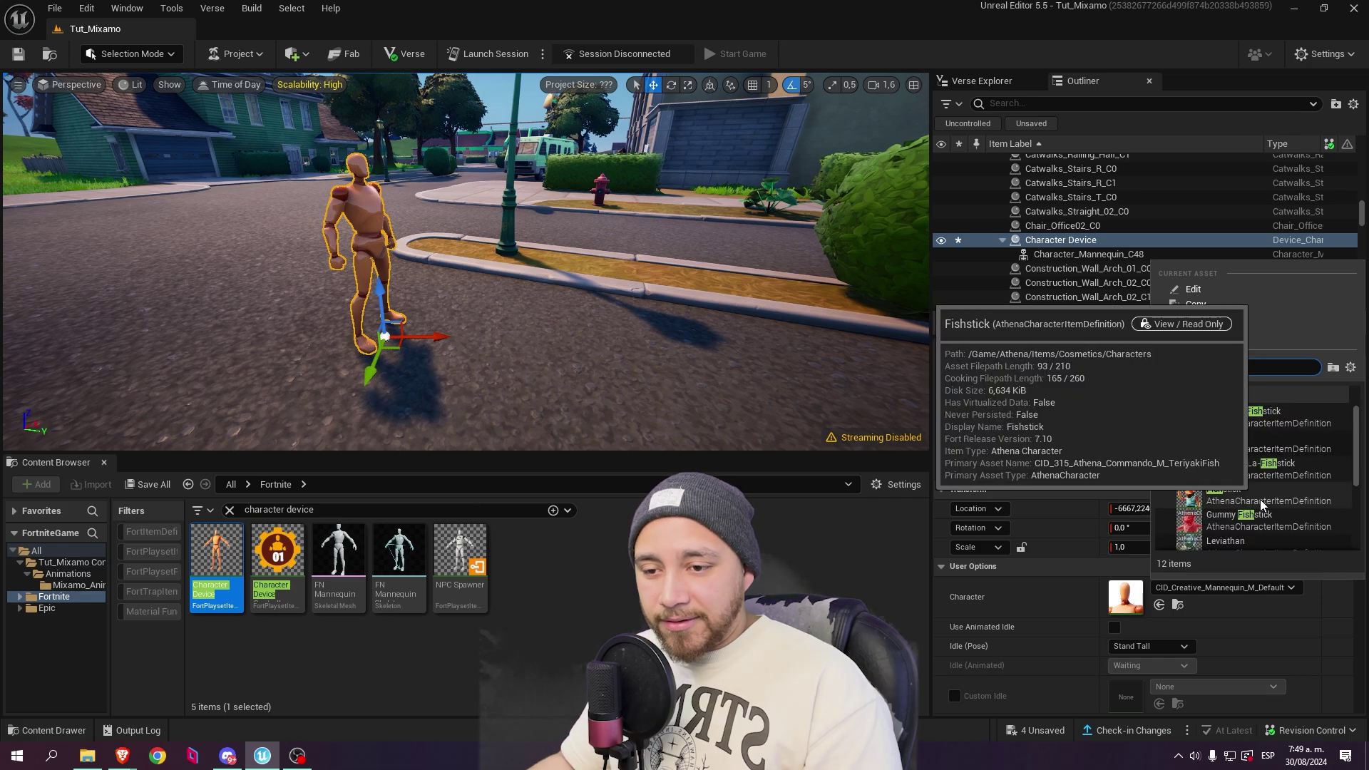
{"action": "left_click", "coordinate": [1281, 498]}
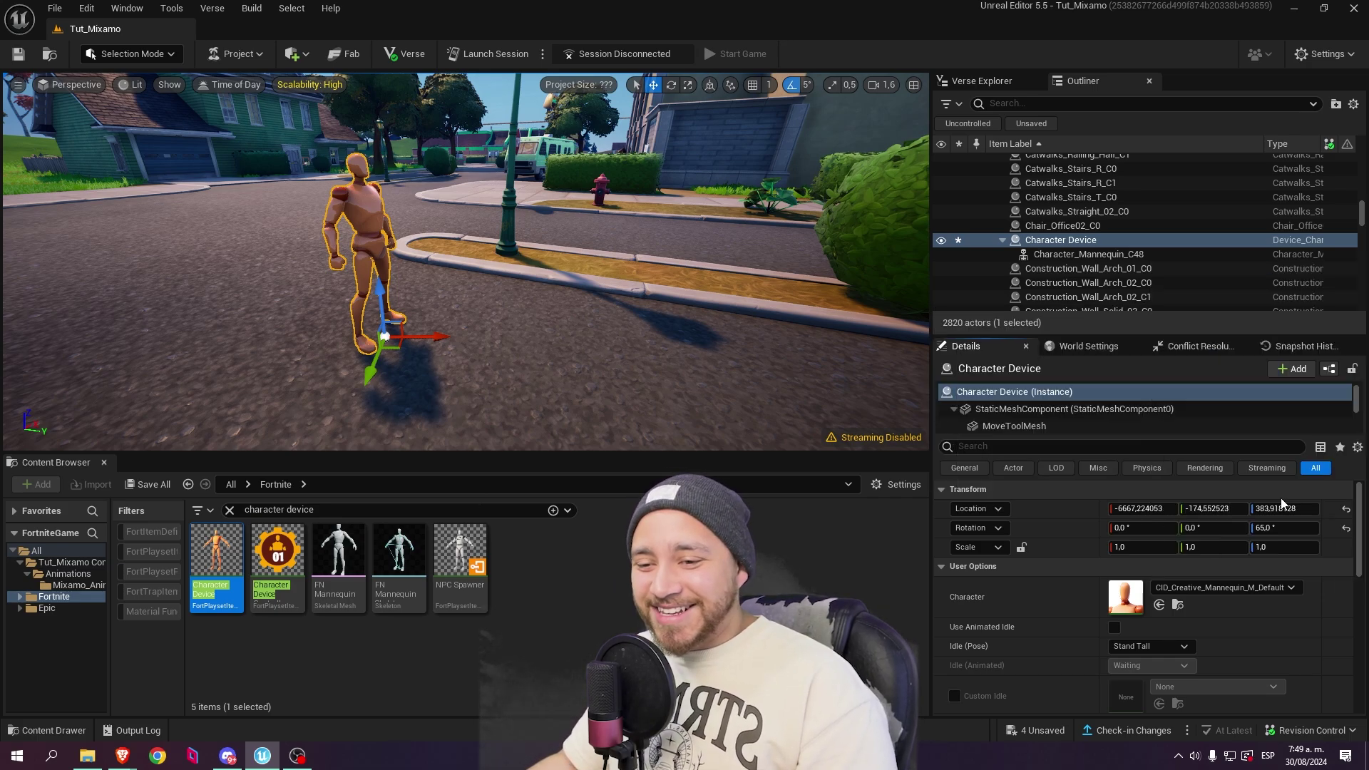
Step: Clear the content search and create a folder named Cinematics in Tut_Mixamo Content
{"action": "left_click", "coordinate": [72, 562]}
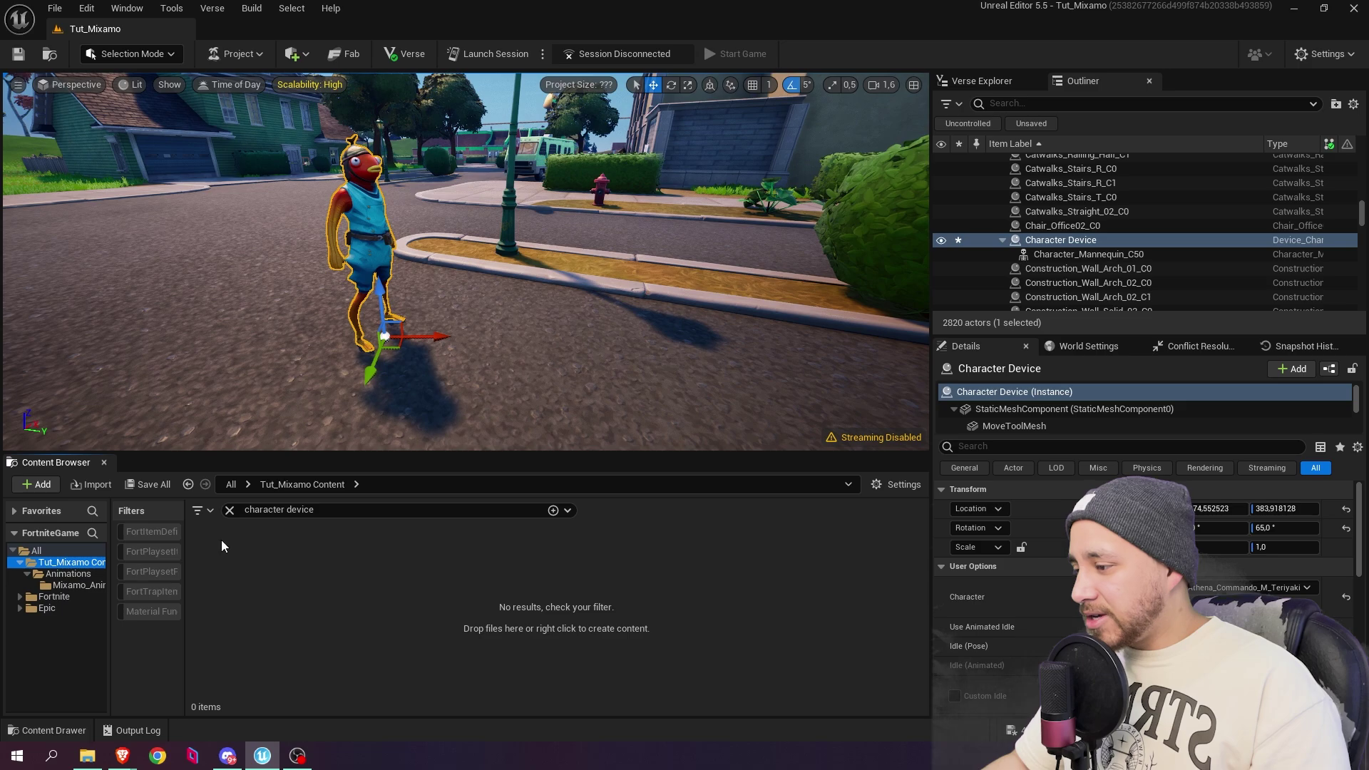
{"action": "left_click", "coordinate": [229, 509]}
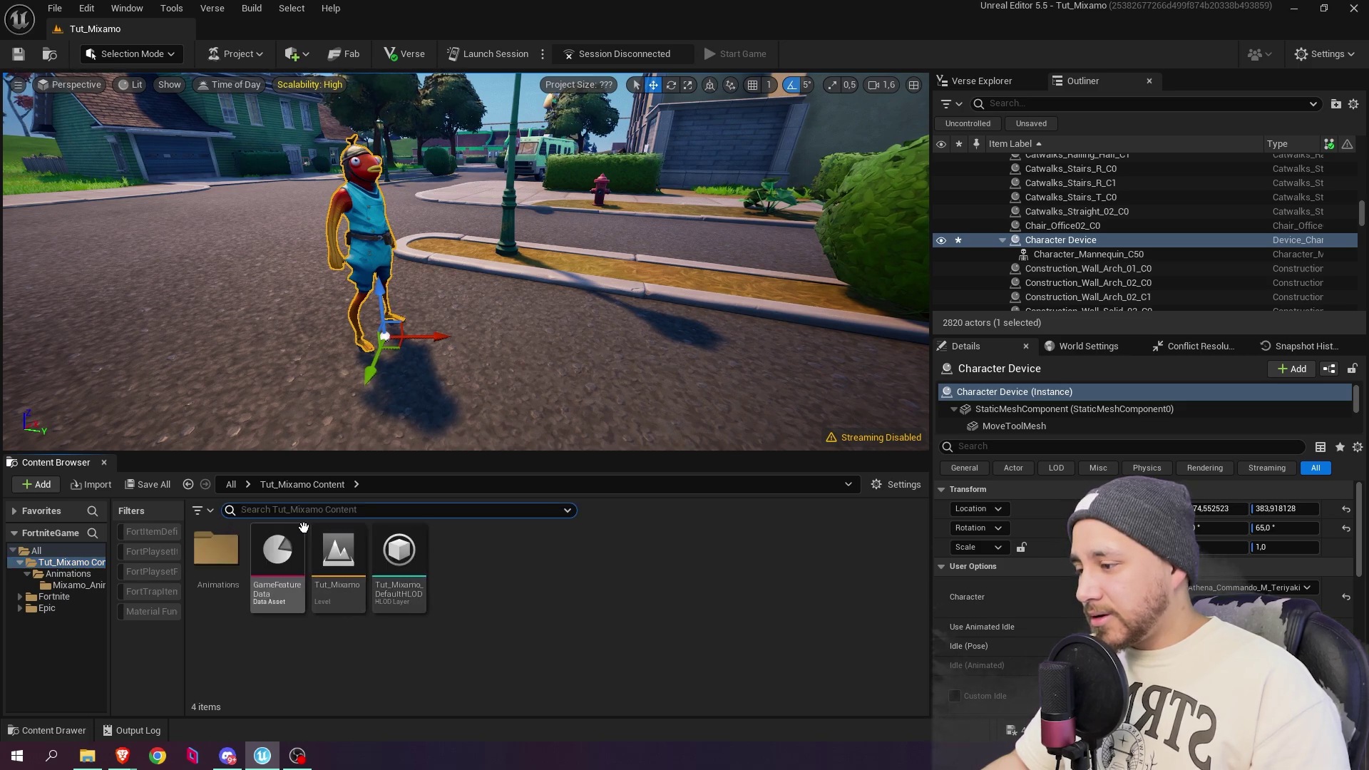
{"action": "right_click", "coordinate": [507, 592]}
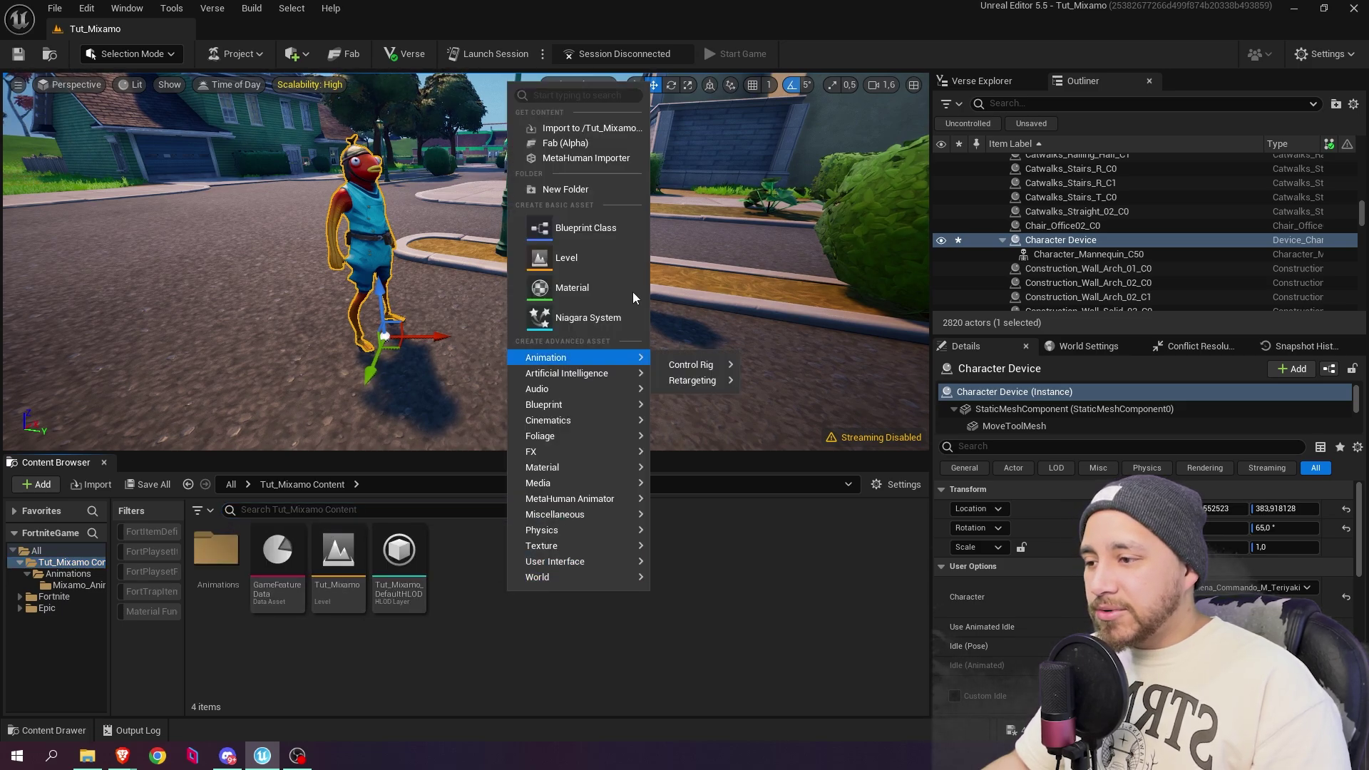
{"action": "left_click", "coordinate": [596, 195]}
{"action": "type", "text": "Cinematics"}
{"action": "key", "text": "Return"}
Step: Create a Level Sequence named LS_Mixamo inside the Cinematics folder
{"action": "double_click", "coordinate": [277, 552]}
{"action": "right_click", "coordinate": [320, 603]}
{"action": "mouse_move", "coordinate": [435, 443]}
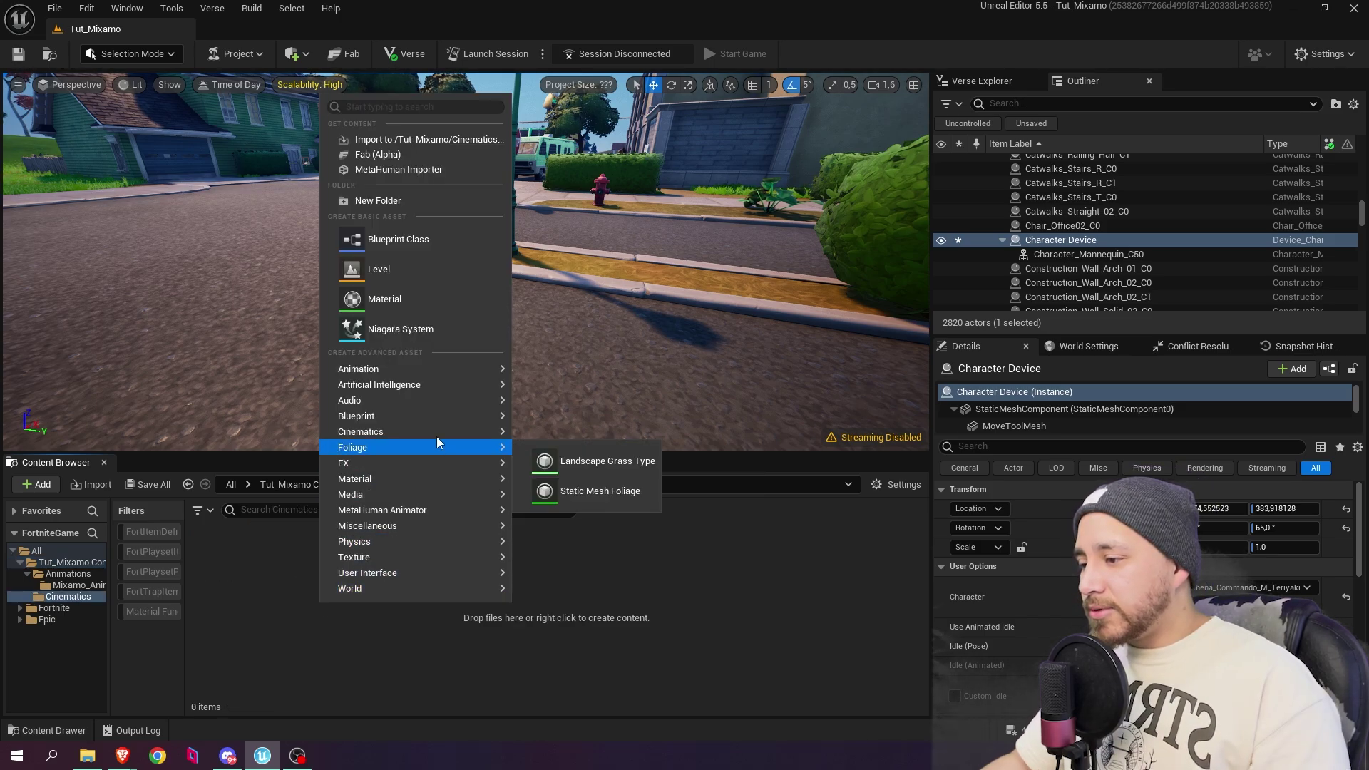
{"action": "left_click", "coordinate": [581, 443]}
{"action": "type", "text": "LS_M"}
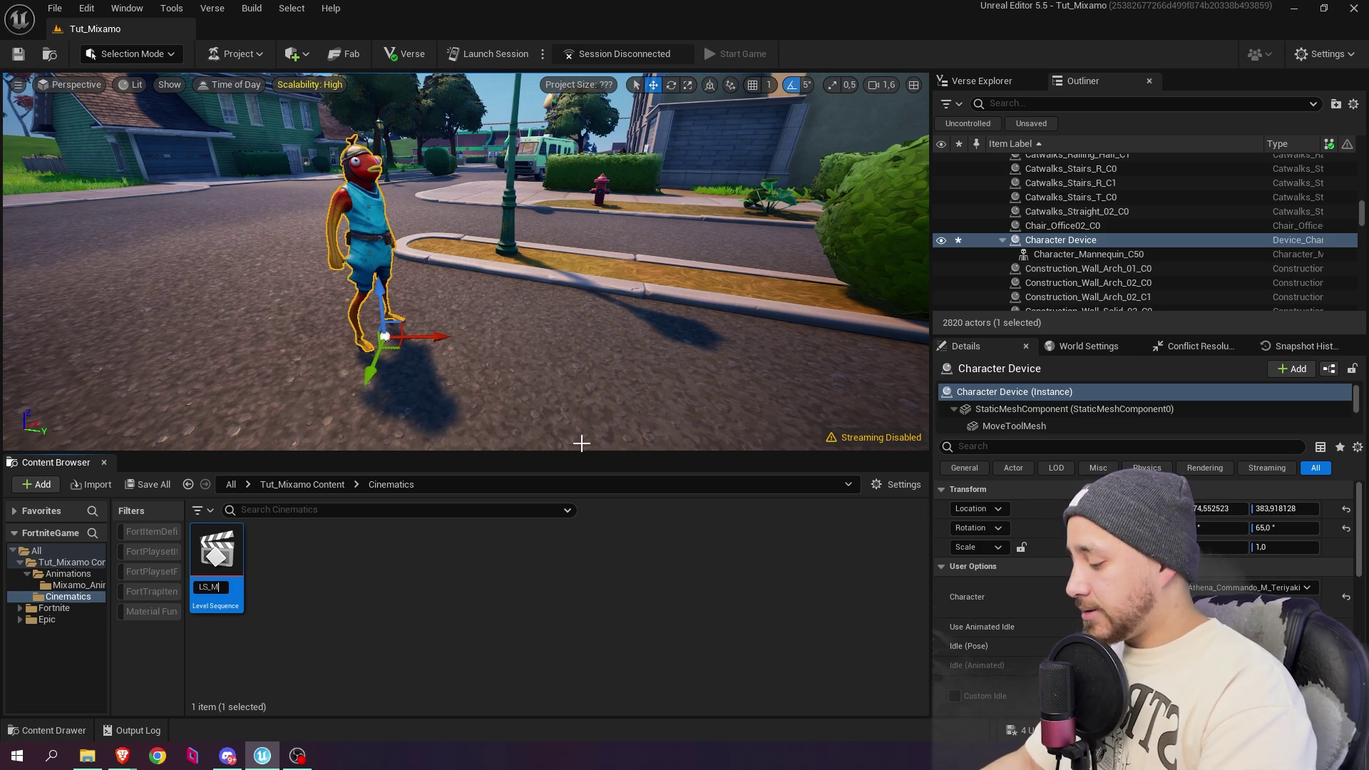
{"action": "type", "text": "ixamo"}
{"action": "key", "text": "Return"}
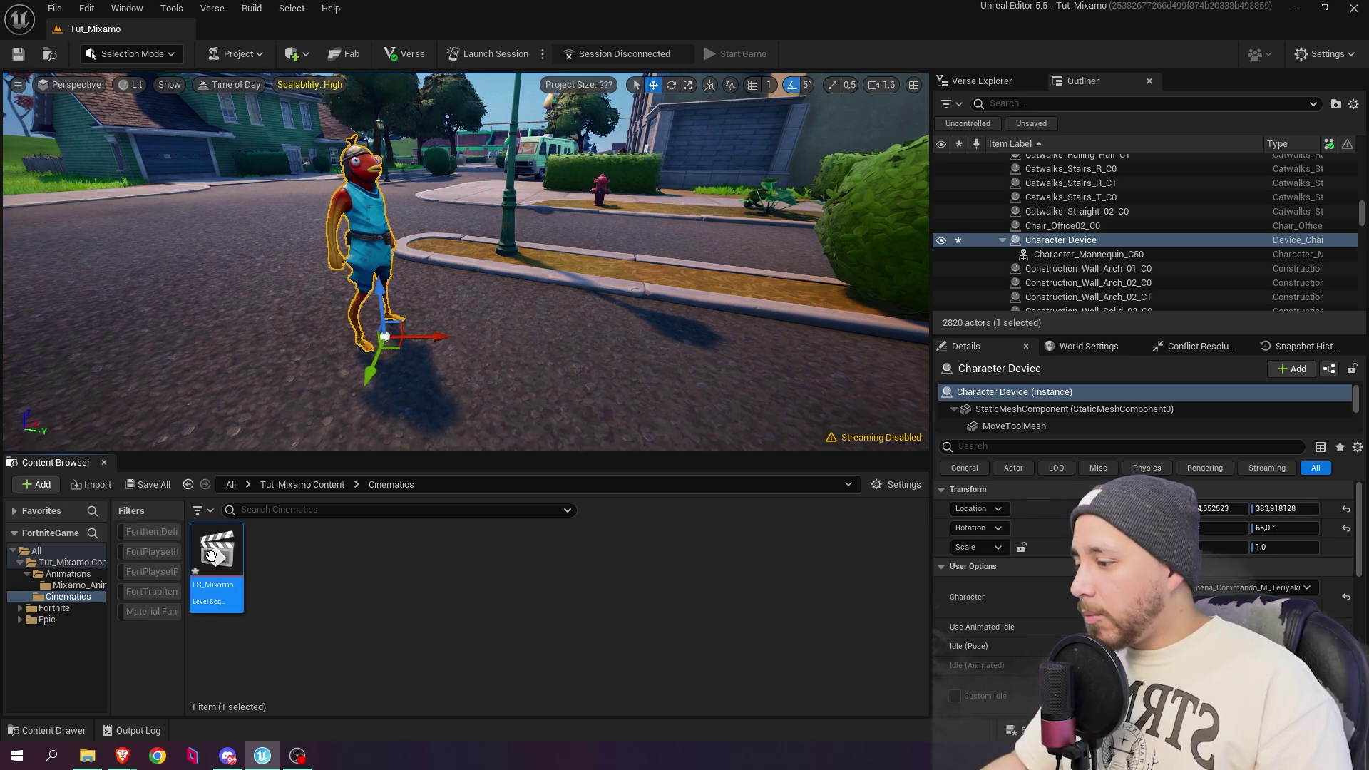
Step: Open the LS_Mixamo sequence and add the Character Device to it as a track
{"action": "double_click", "coordinate": [211, 555]}
{"action": "right_click_drag", "start_coordinate": [556, 373], "coordinate": [567, 435]}
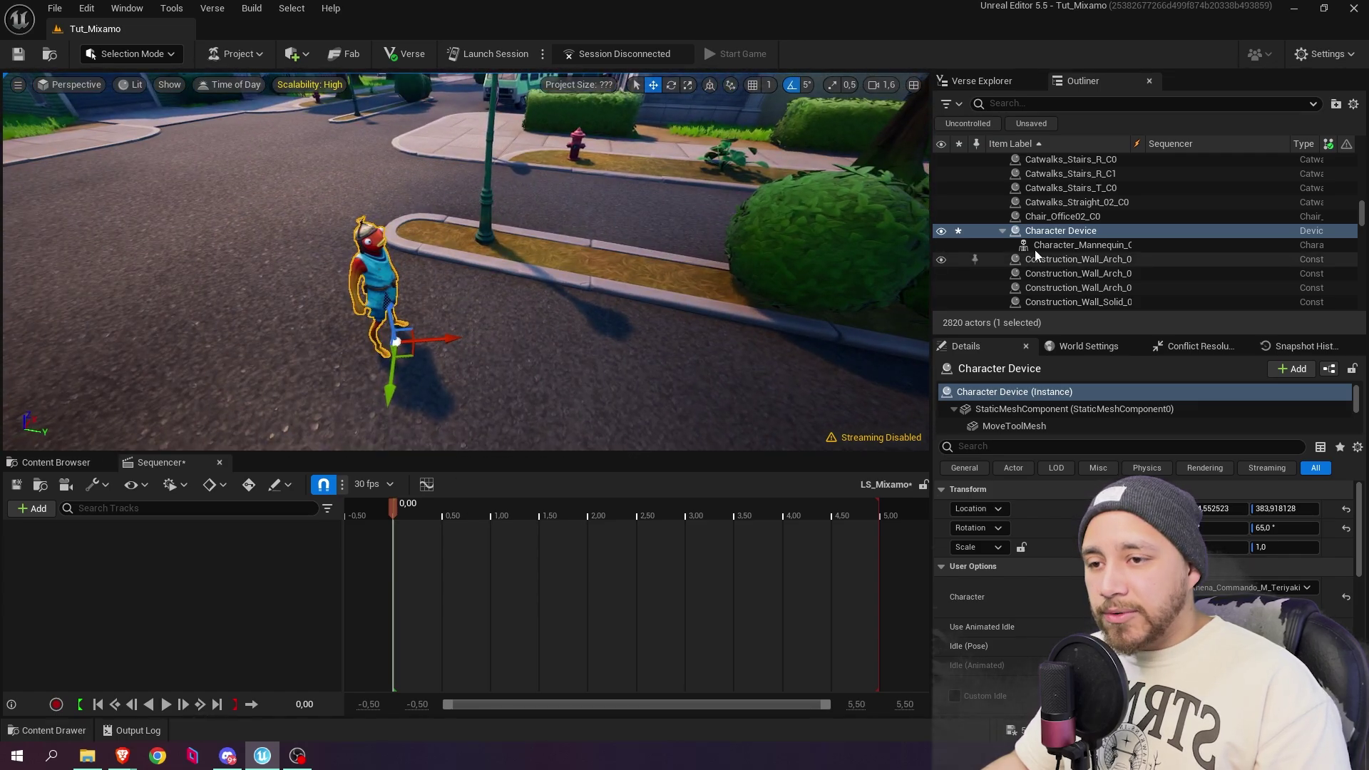
{"action": "left_click_drag", "start_coordinate": [1068, 231], "coordinate": [543, 390]}
{"action": "left_click_drag", "start_coordinate": [151, 573], "coordinate": [153, 572]}
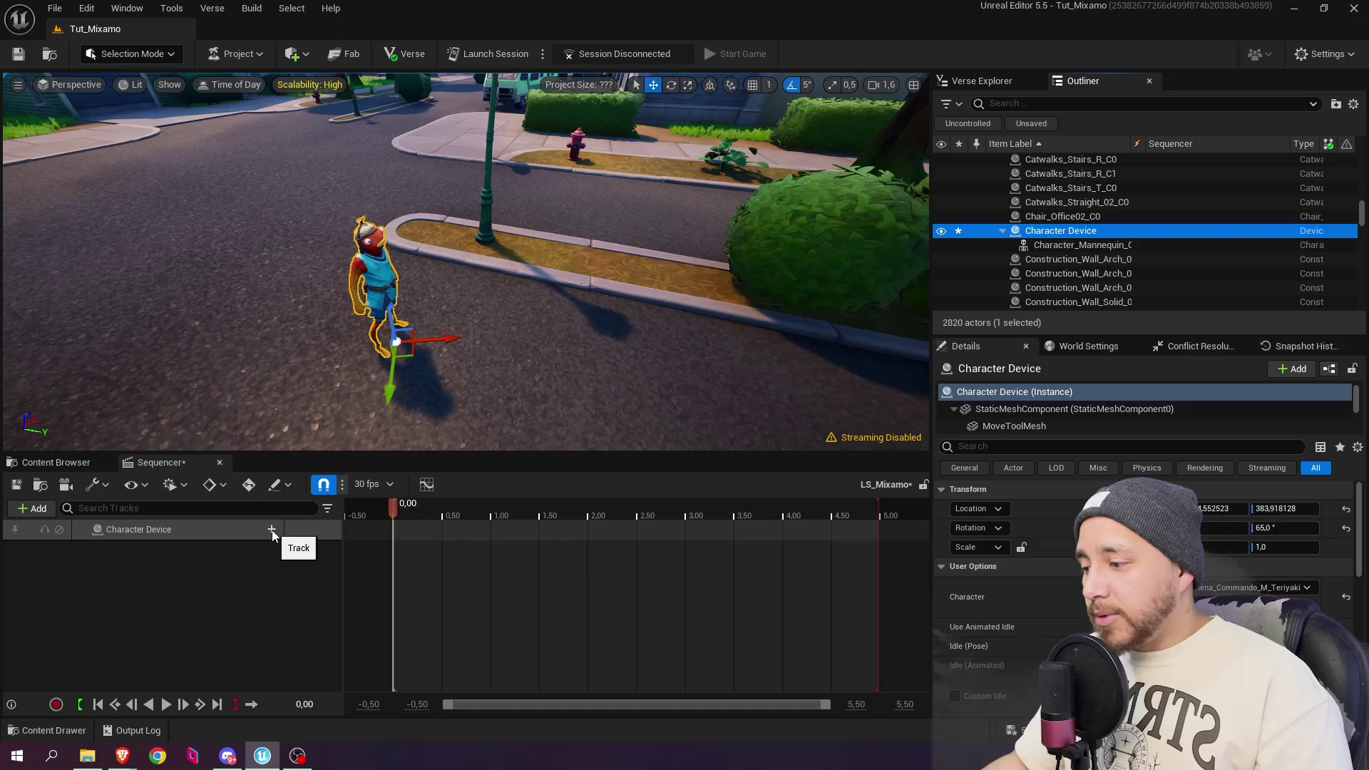
{"action": "left_click", "coordinate": [271, 529]}
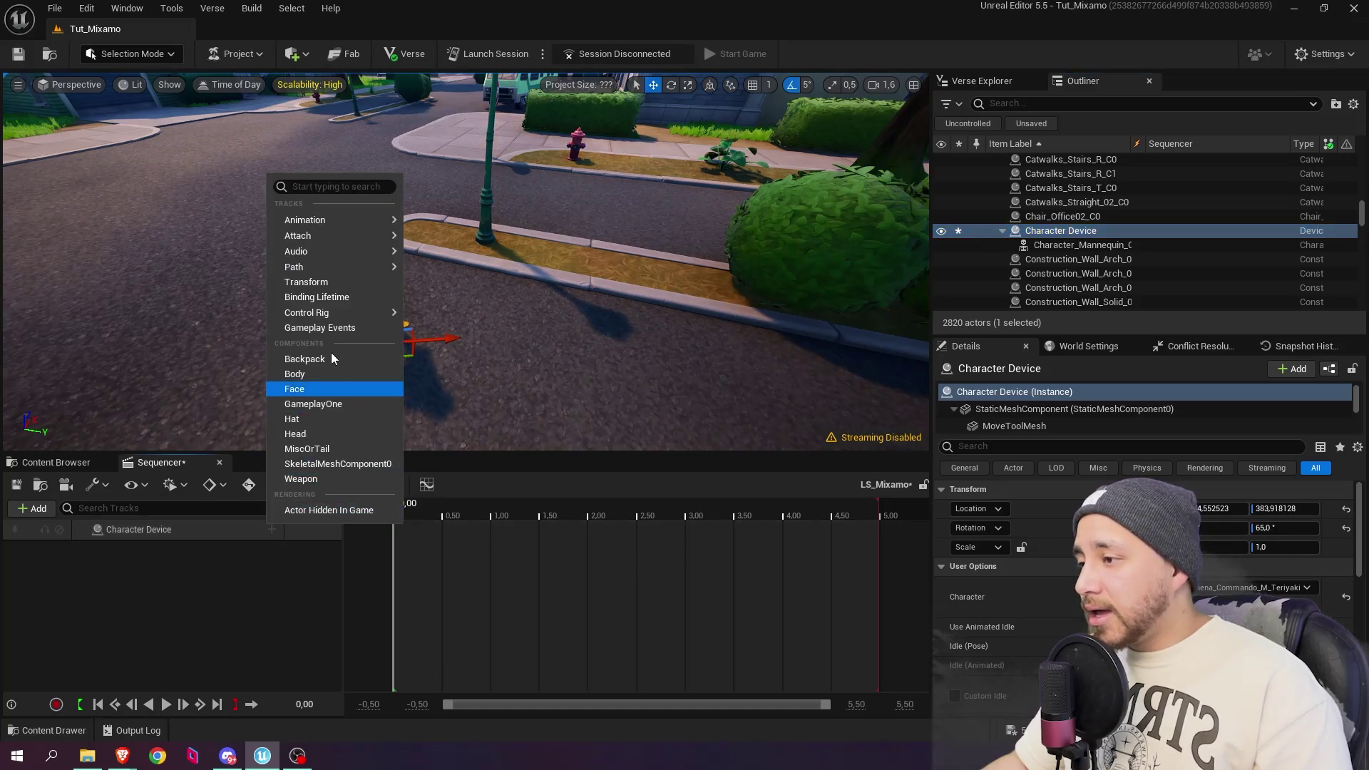
{"action": "mouse_move", "coordinate": [345, 216]}
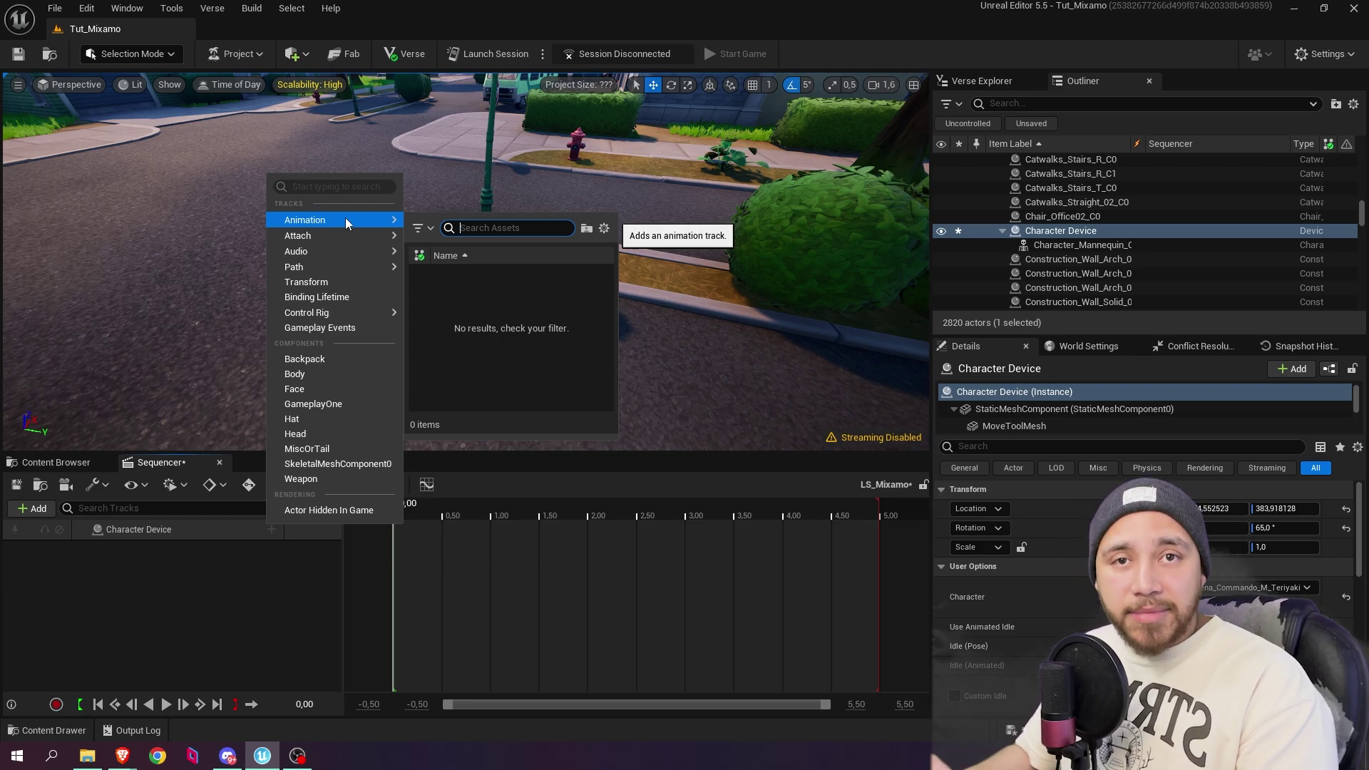
{"action": "left_click", "coordinate": [184, 576]}
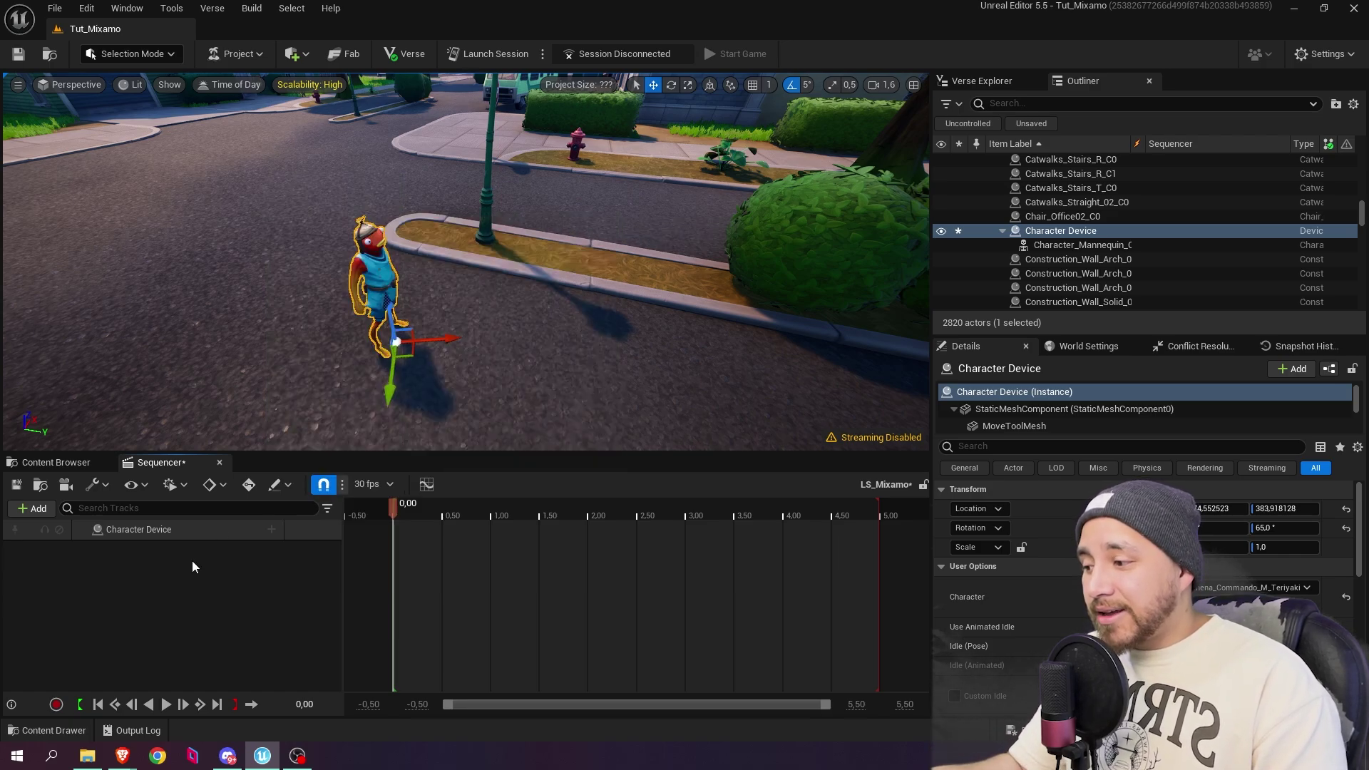
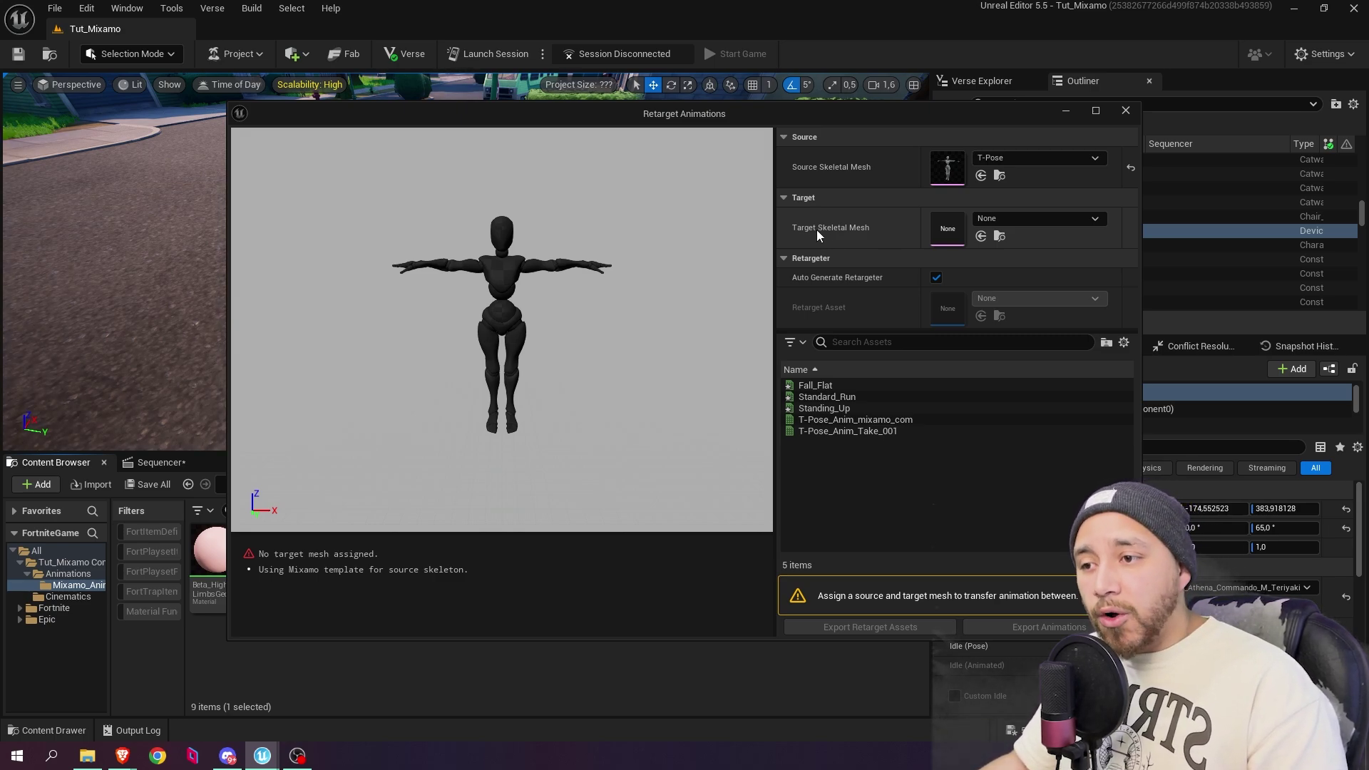
Step: Set the target skeletal mesh for retargeting to M Medium Base (SK_M_MALE_Base_Skeleton)
{"action": "left_click", "coordinate": [1071, 220]}
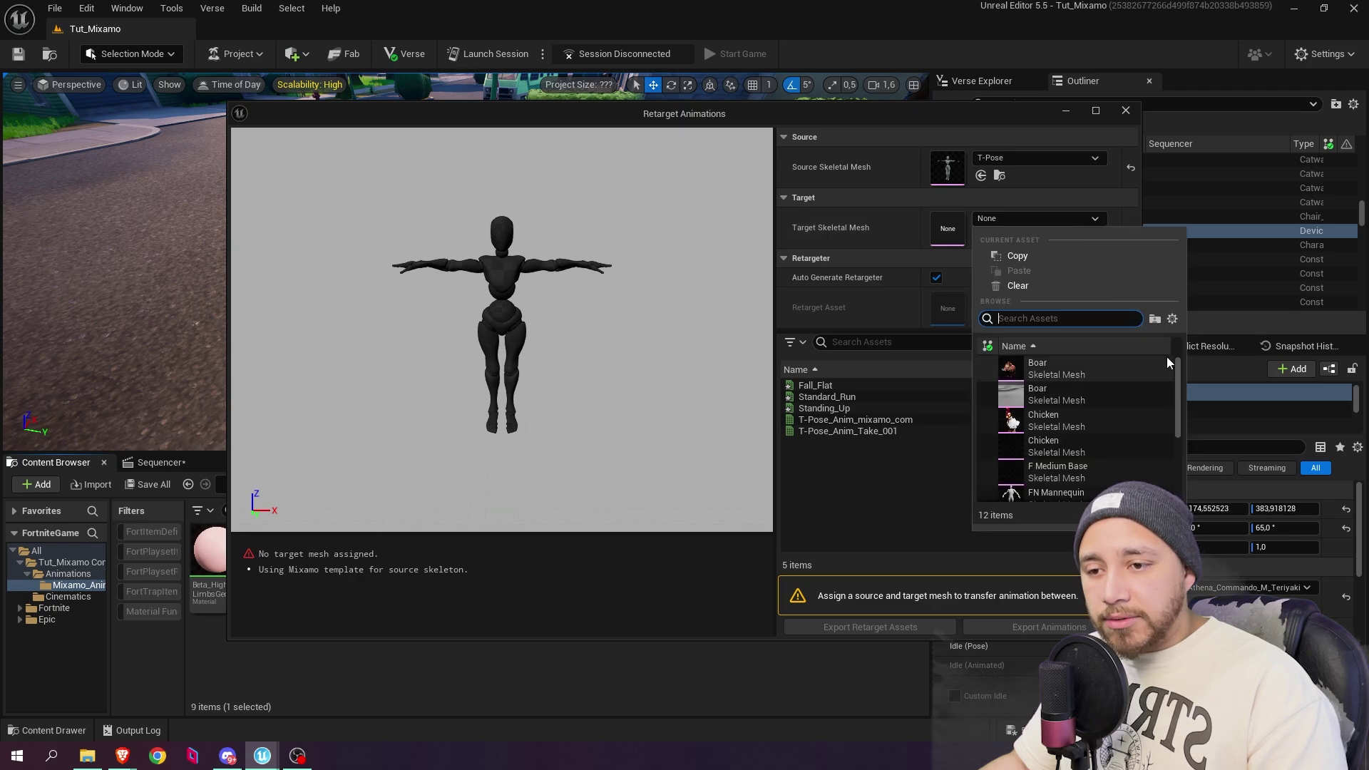
{"action": "left_click_drag", "start_coordinate": [1178, 373], "coordinate": [1179, 411]}
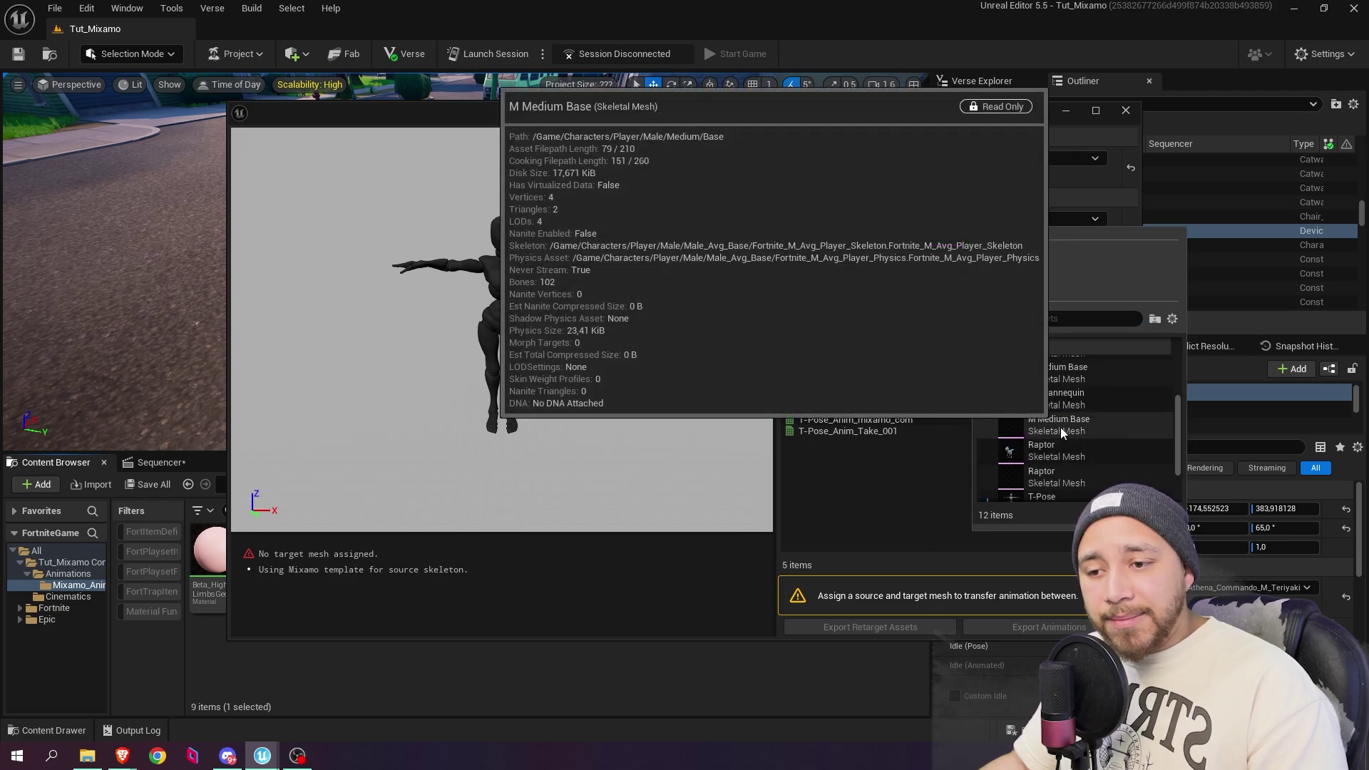
{"action": "left_click", "coordinate": [1084, 424]}
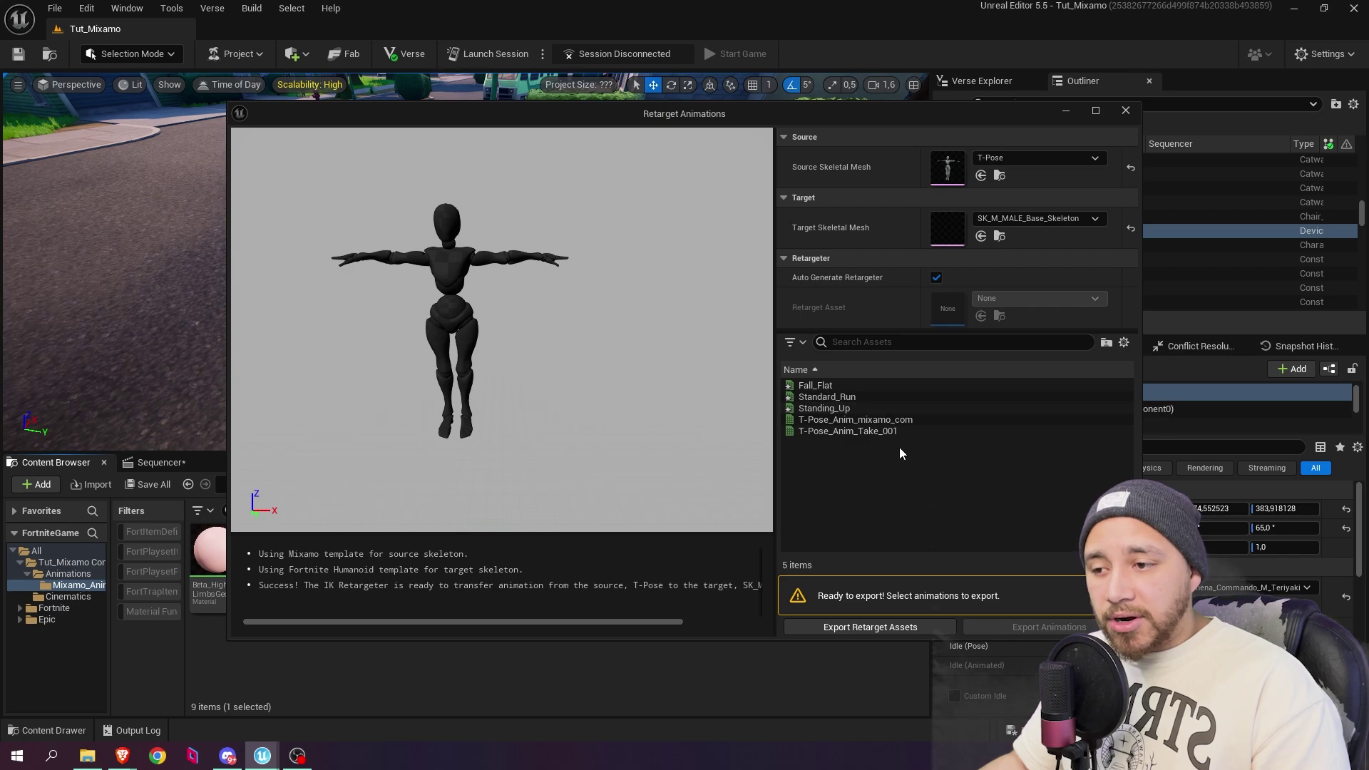
Step: Select the Fall_Flat, Standard_Run and Standing_Up animations for retargeting
{"action": "left_click", "coordinate": [853, 389]}
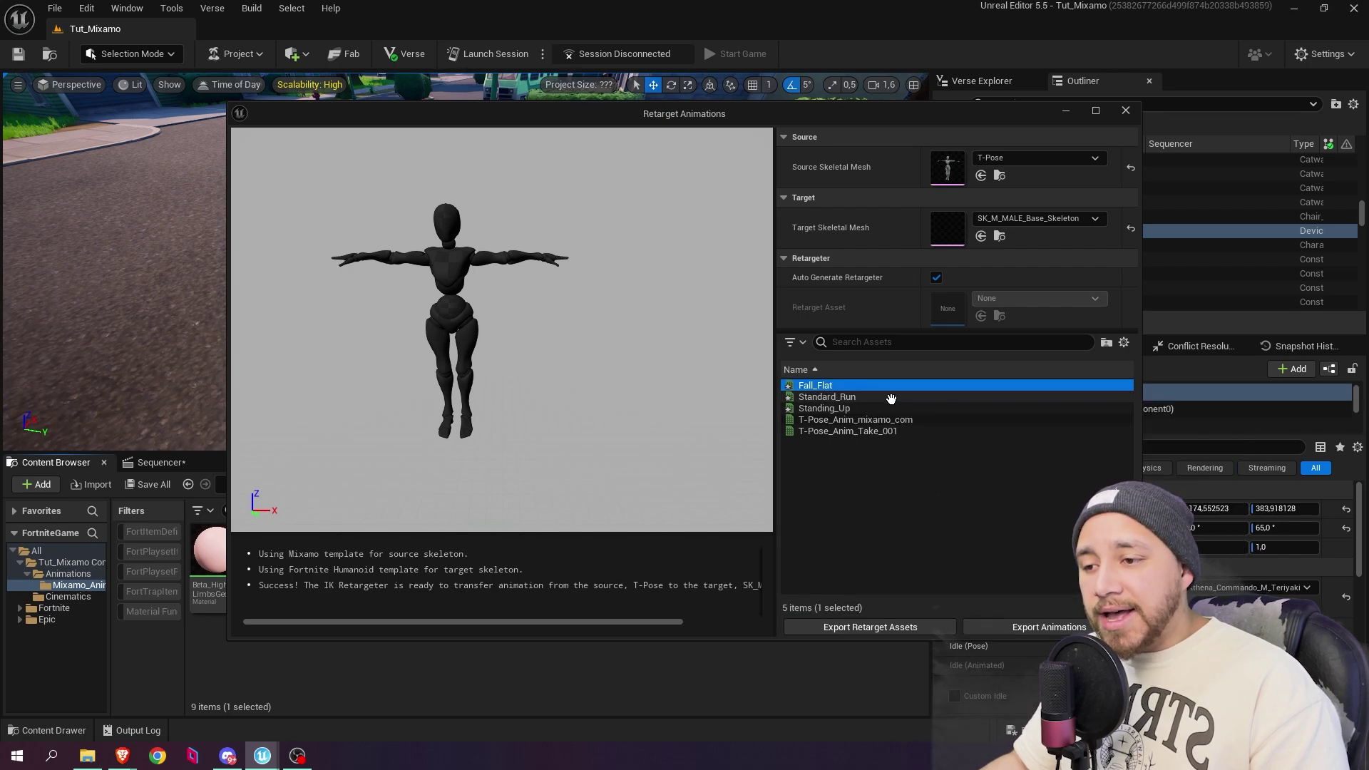
{"action": "left_click", "coordinate": [857, 397], "text": "shift"}
{"action": "left_click", "coordinate": [876, 407], "text": "shift"}
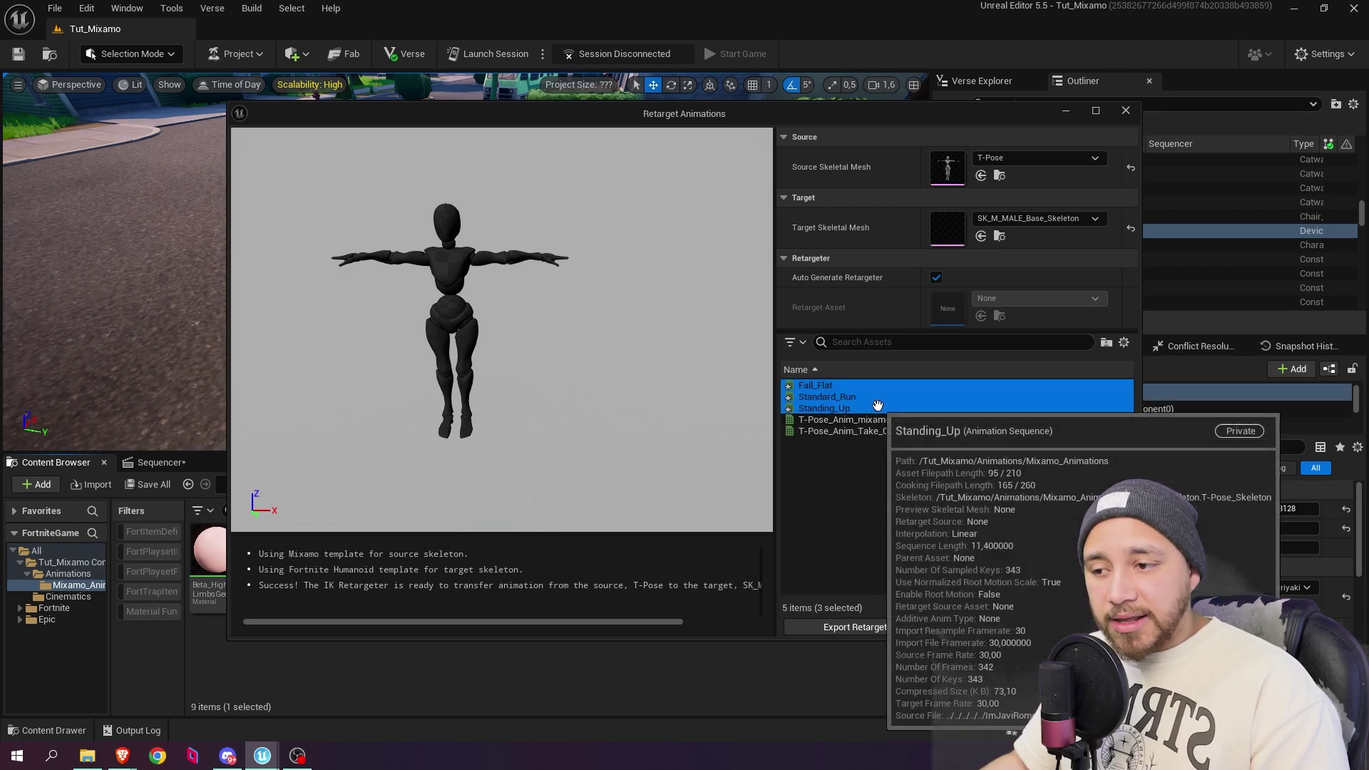
{"action": "left_click", "coordinate": [877, 405]}
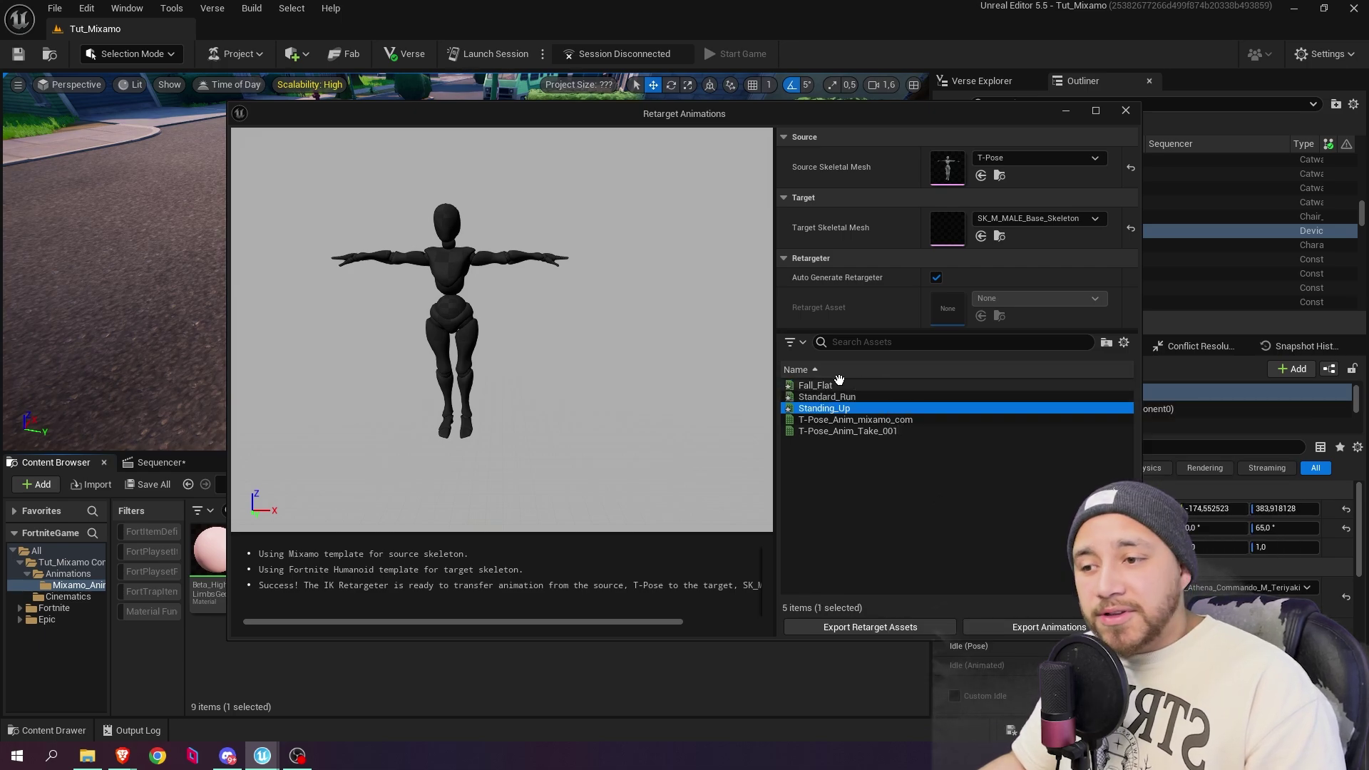
{"action": "left_click", "coordinate": [838, 385]}
{"action": "left_click", "coordinate": [858, 407], "text": "shift"}
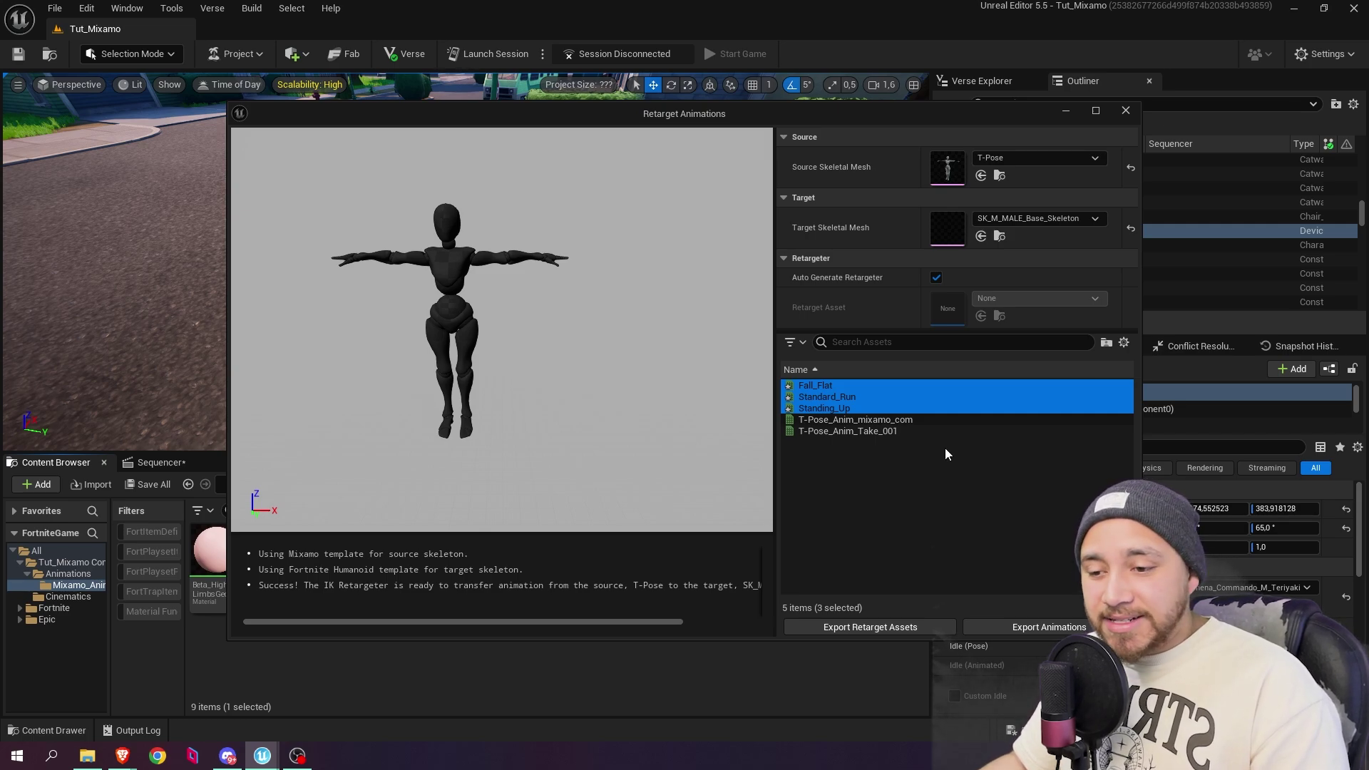
Step: Start exporting the selected animations and create a destination folder named Retargeted_Animations inside the Animations folder
{"action": "left_click", "coordinate": [994, 627]}
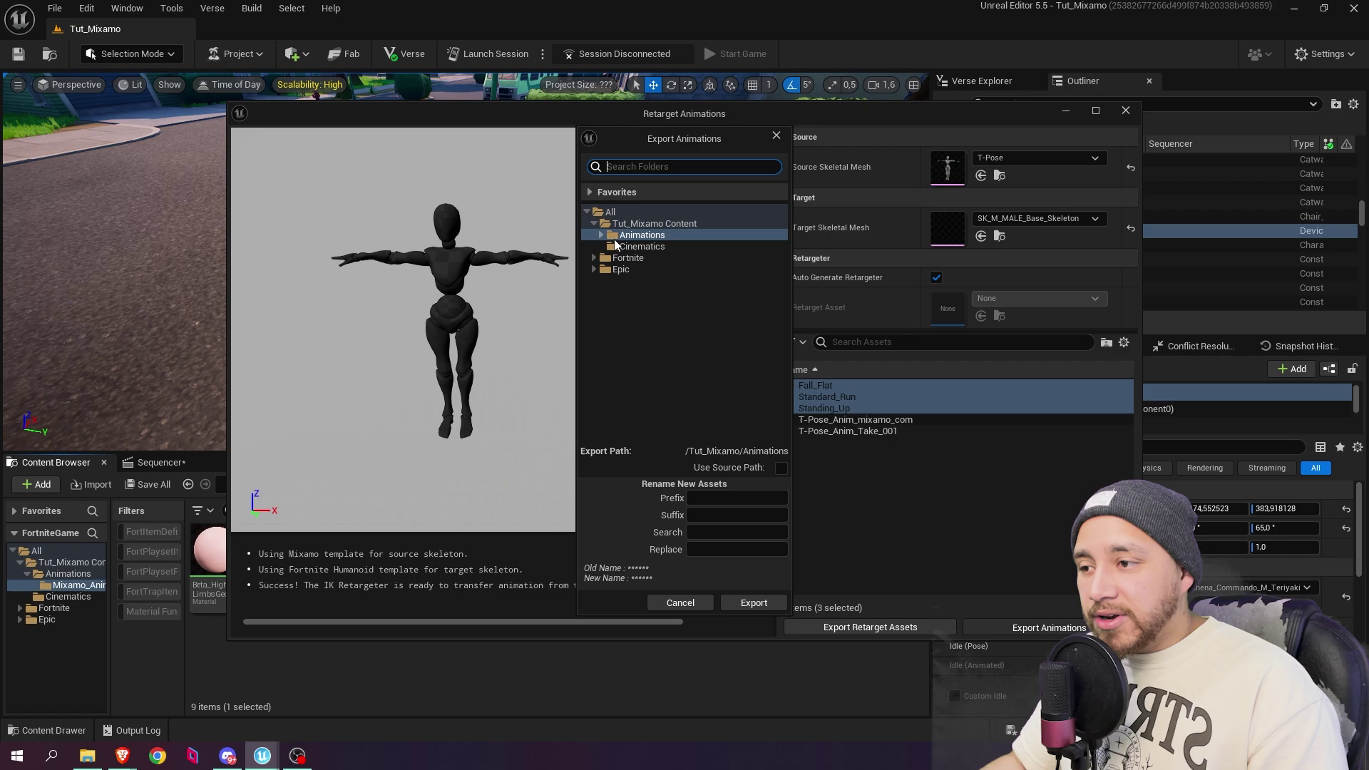
{"action": "left_click", "coordinate": [599, 234]}
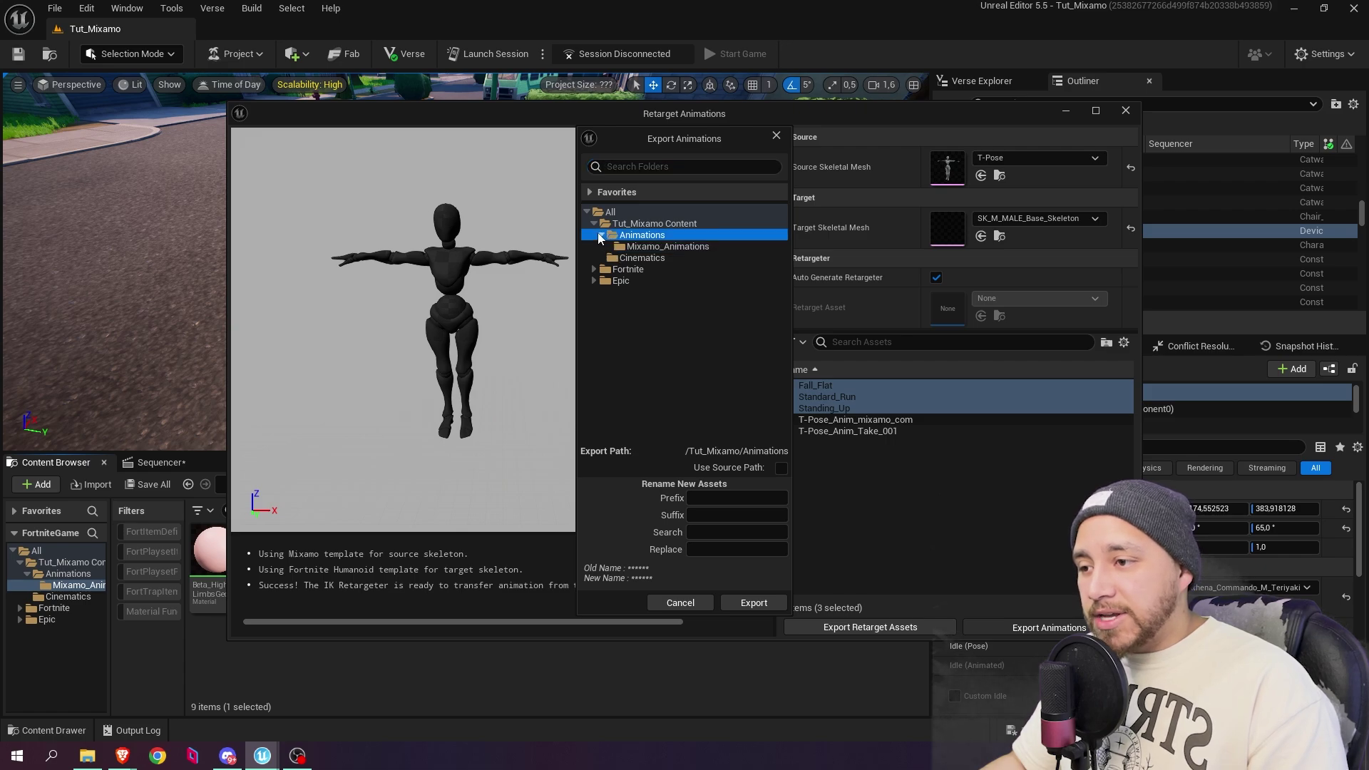
{"action": "right_click", "coordinate": [649, 243]}
{"action": "left_click", "coordinate": [705, 254]}
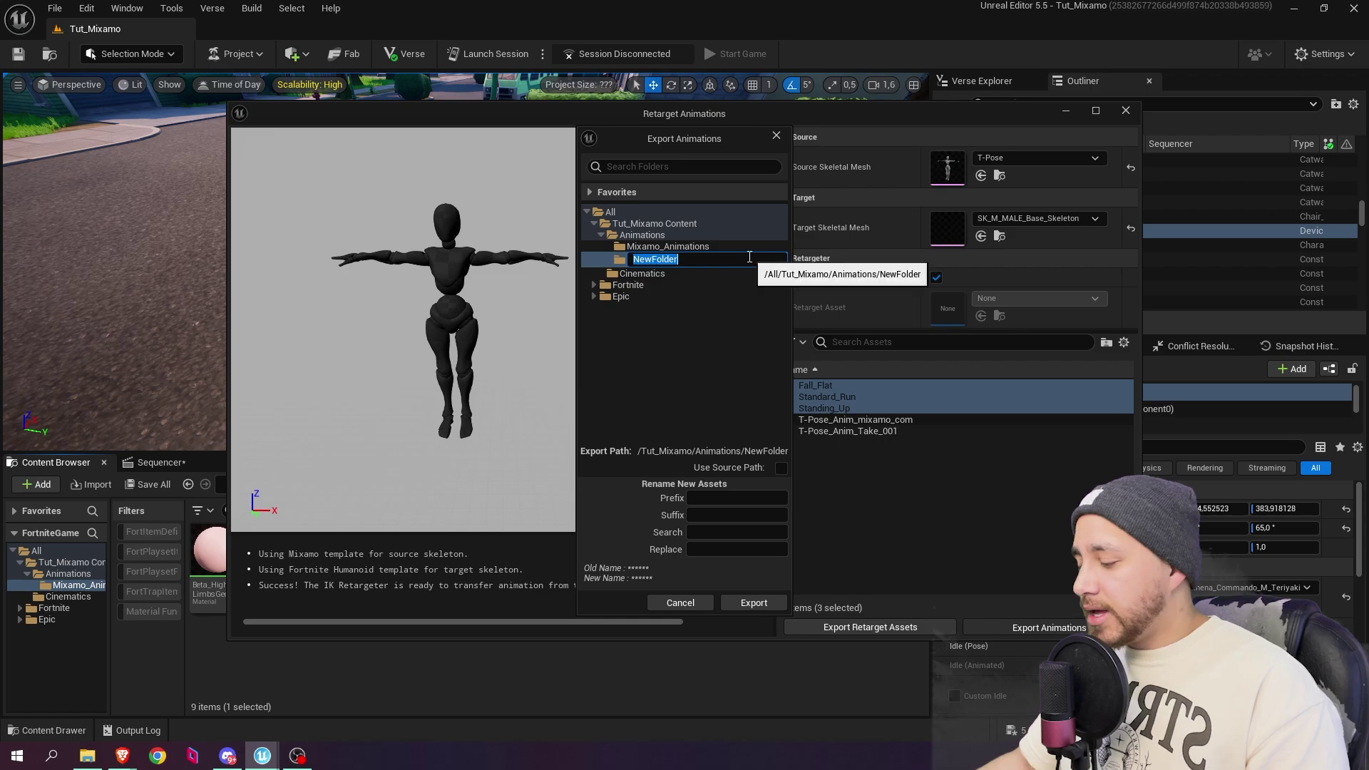
{"action": "type", "text": "Retar"}
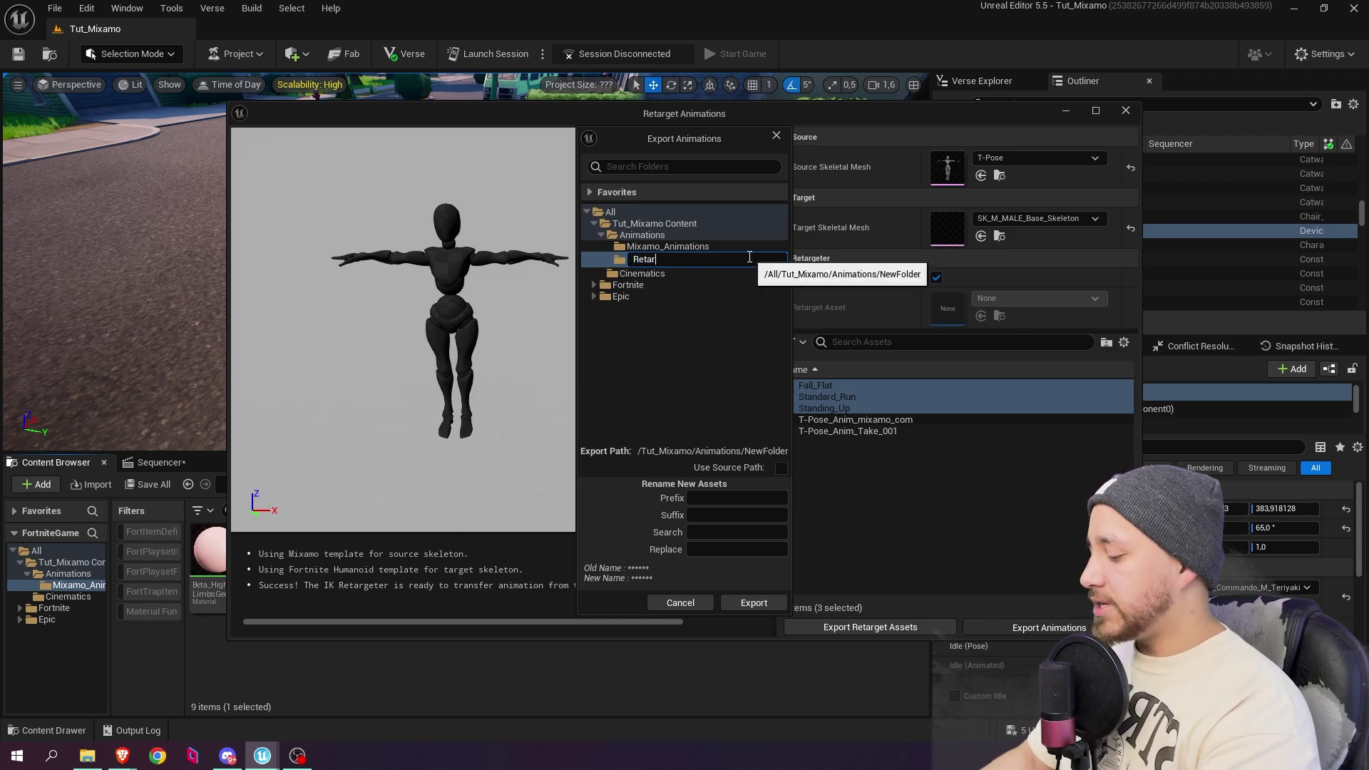
{"action": "type", "text": "geted_Animations"}
{"action": "key", "text": "Return"}
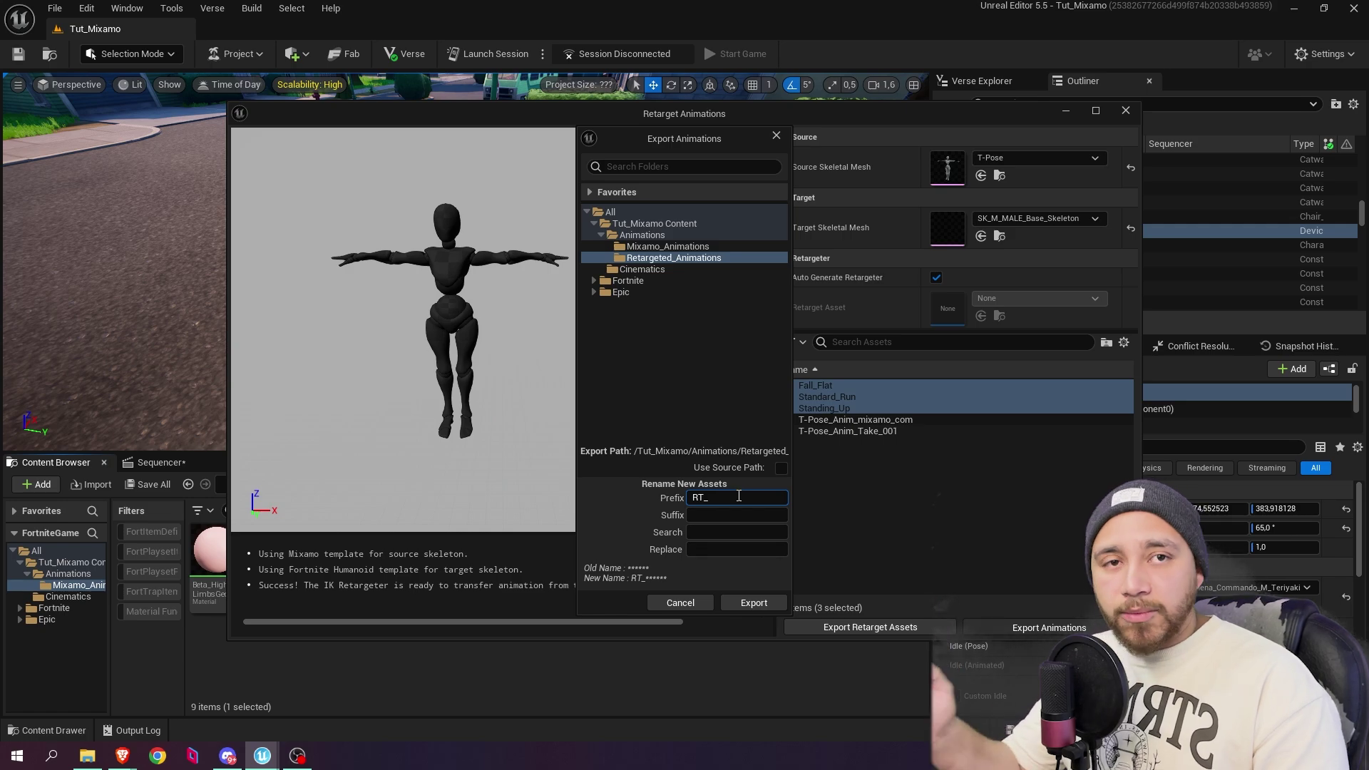
Step: Export the retargeted animations with the prefix RT_, including referenced assets and without overwriting existing files
{"action": "left_click", "coordinate": [743, 603]}
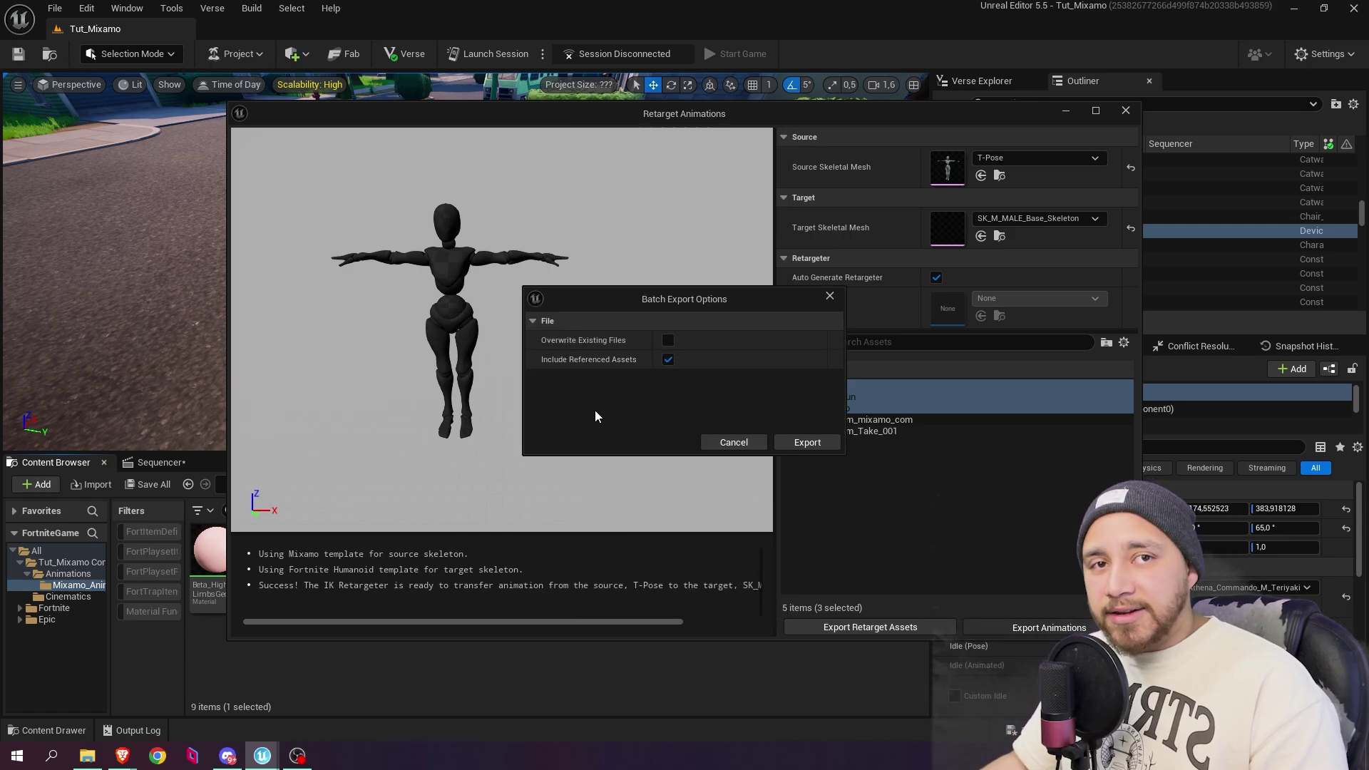
{"action": "left_click", "coordinate": [824, 442]}
{"action": "left_click", "coordinate": [472, 597]}
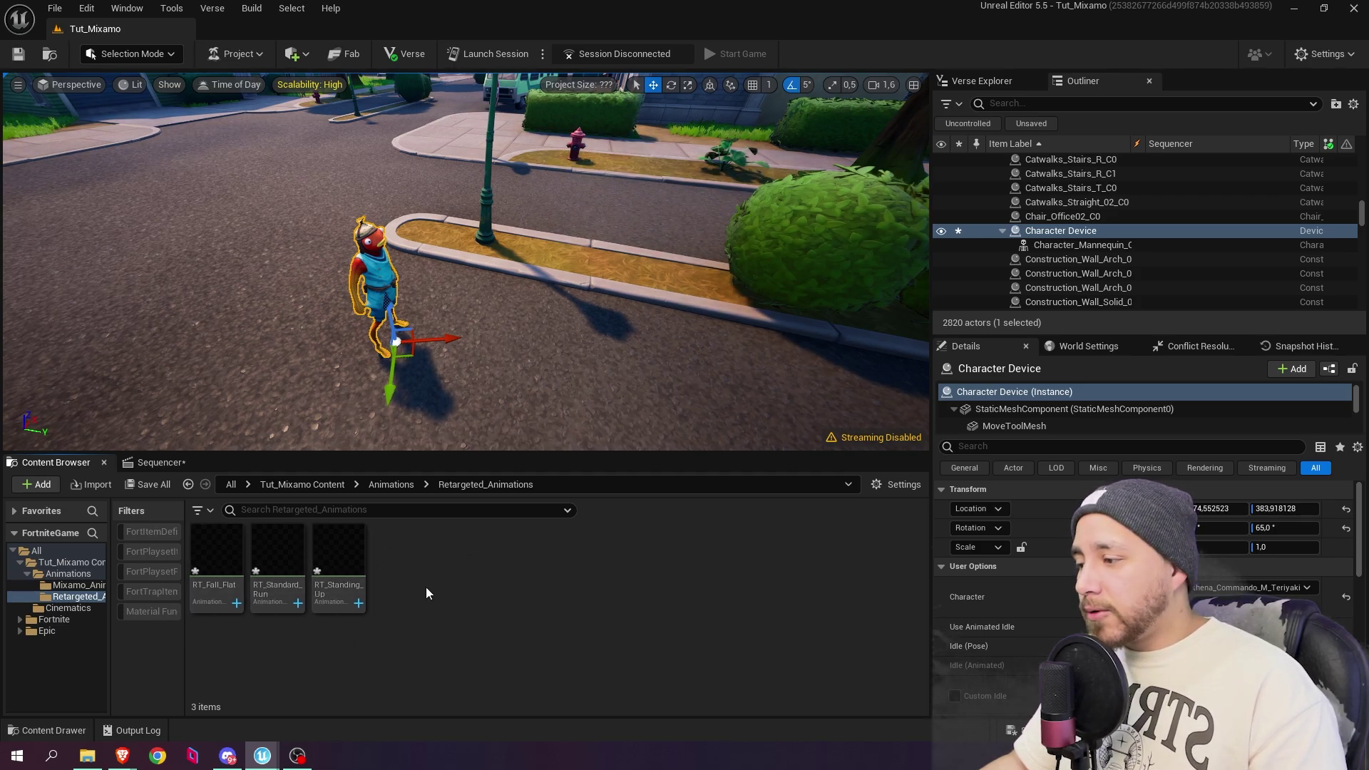
Step: Add the RT_Standard_Run animation to the Character Device track in the LS_Mixamo sequence
{"action": "left_click", "coordinate": [182, 462]}
{"action": "left_click", "coordinate": [214, 534]}
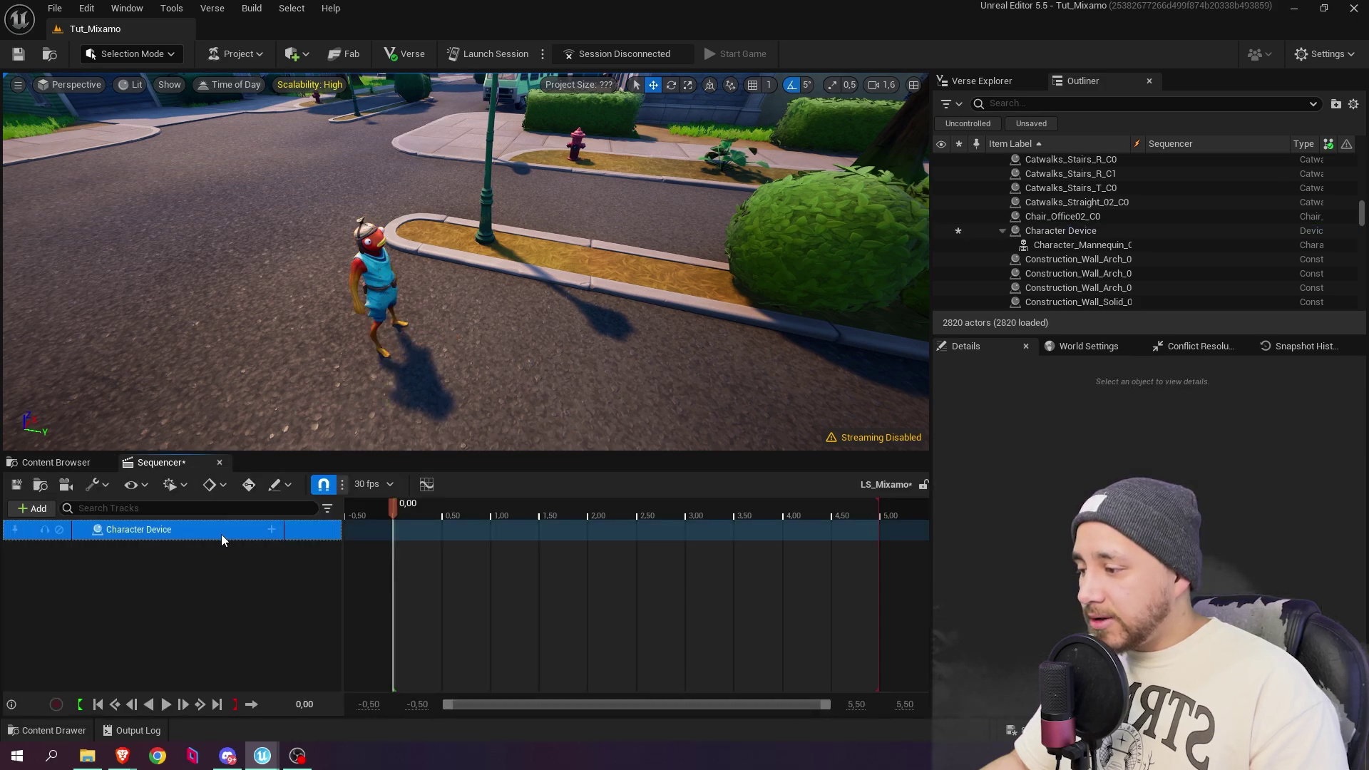
{"action": "left_click", "coordinate": [272, 529]}
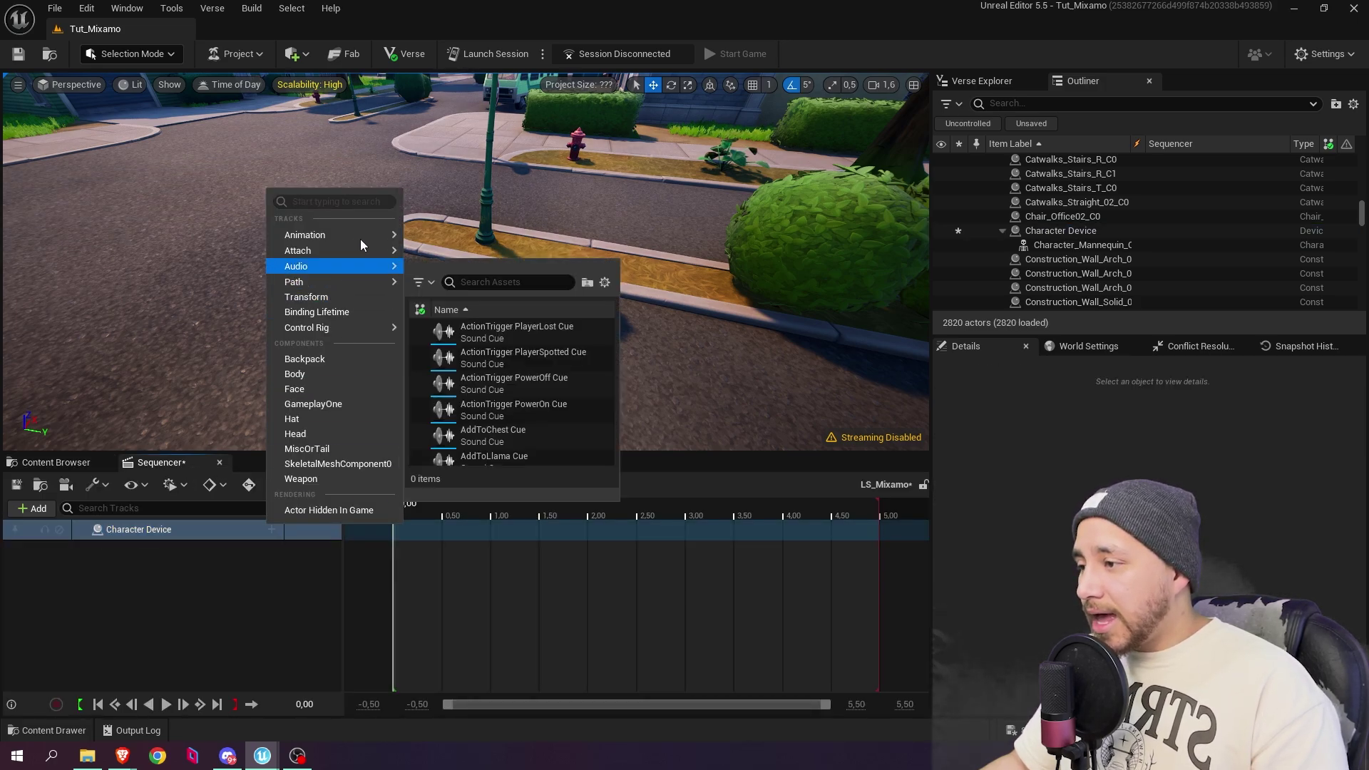
{"action": "mouse_move", "coordinate": [374, 235]}
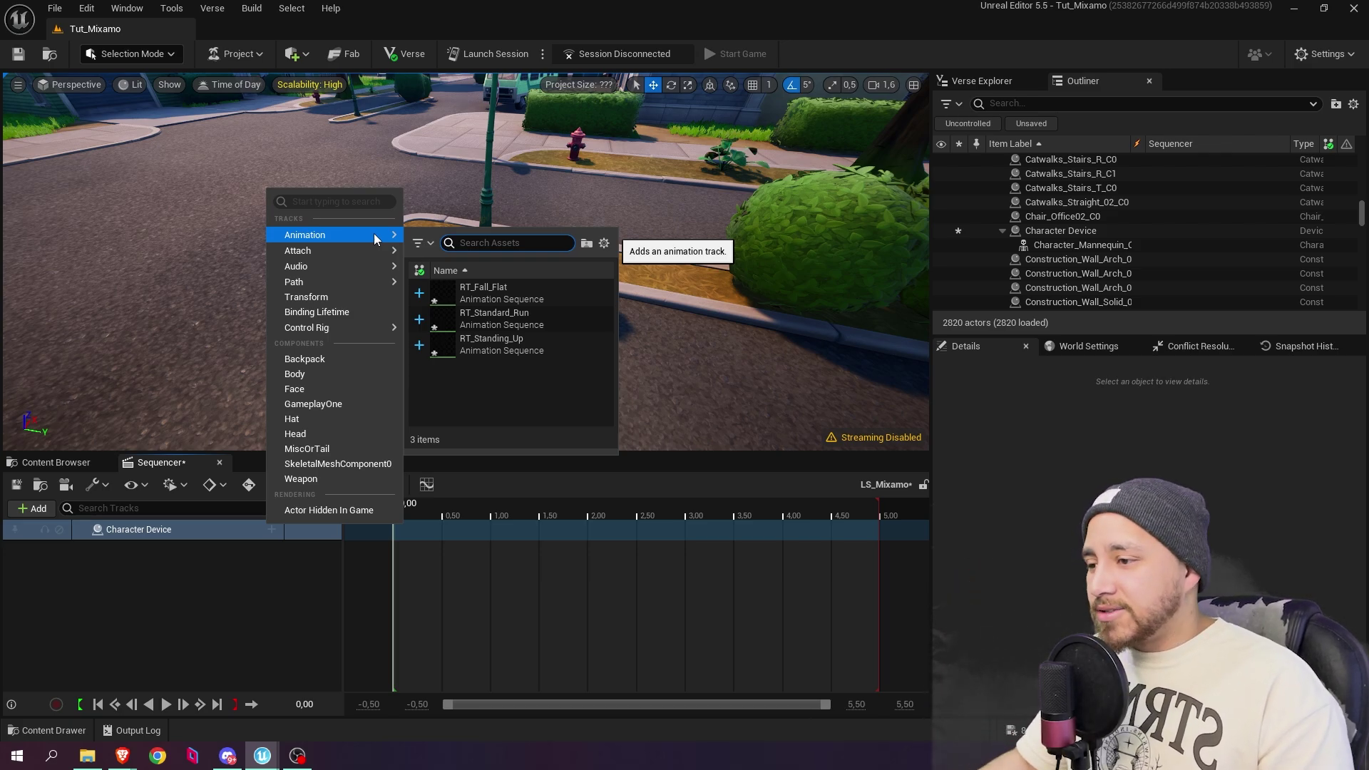
{"action": "left_click", "coordinate": [525, 315]}
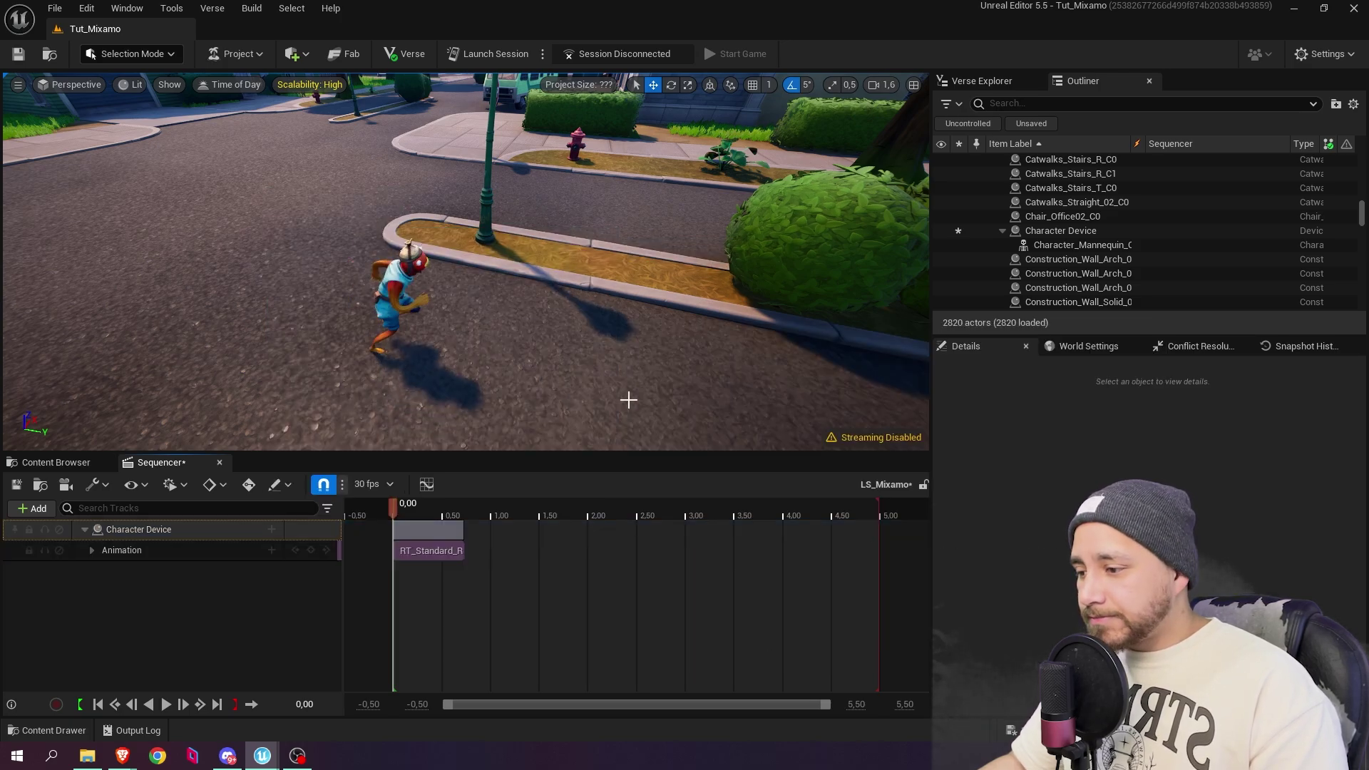
Step: Play the sequence from the start to preview the run animation on the character
{"action": "mouse_move", "coordinate": [397, 506]}
{"action": "left_mouse_down"}
{"action": "mouse_move", "coordinate": [499, 504]}
{"action": "mouse_move", "coordinate": [397, 511]}
{"action": "left_mouse_up"}
{"action": "key", "text": "space"}
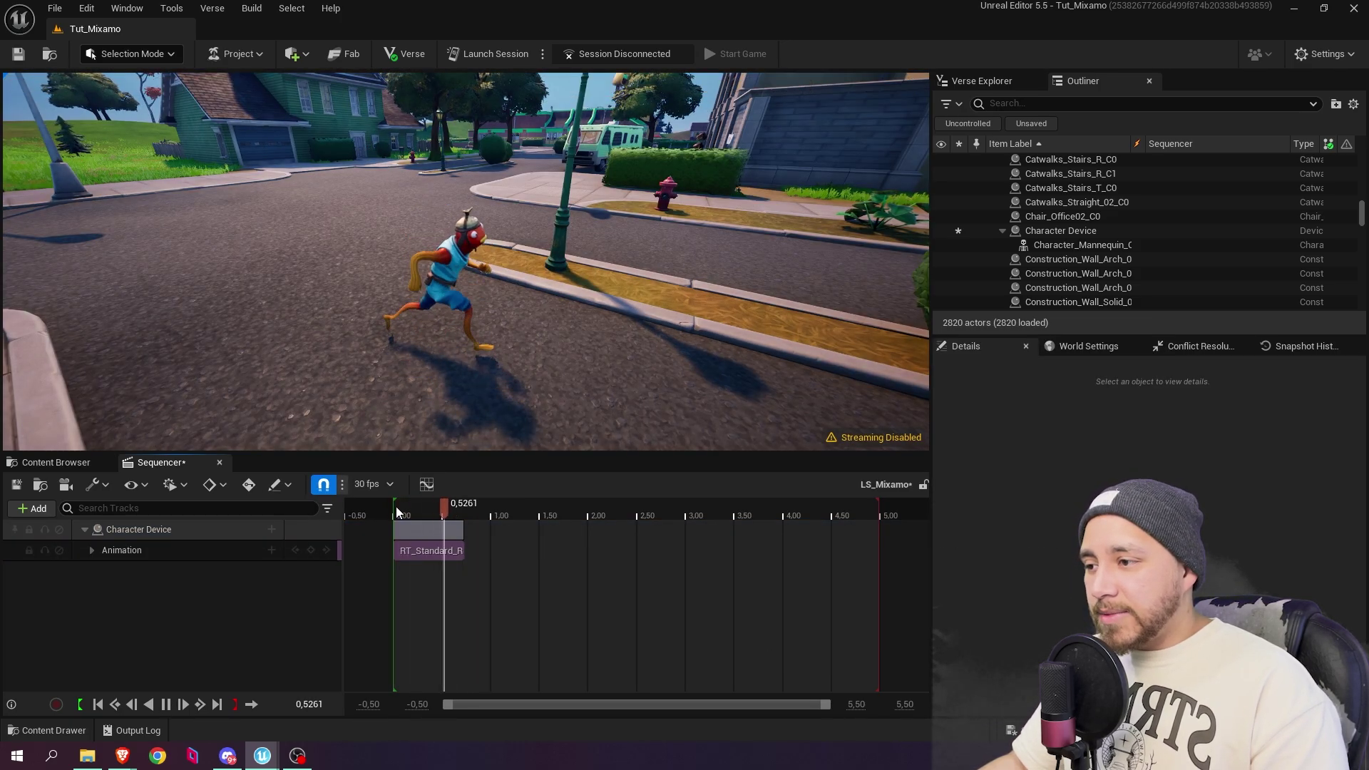
{"action": "key", "text": "space"}
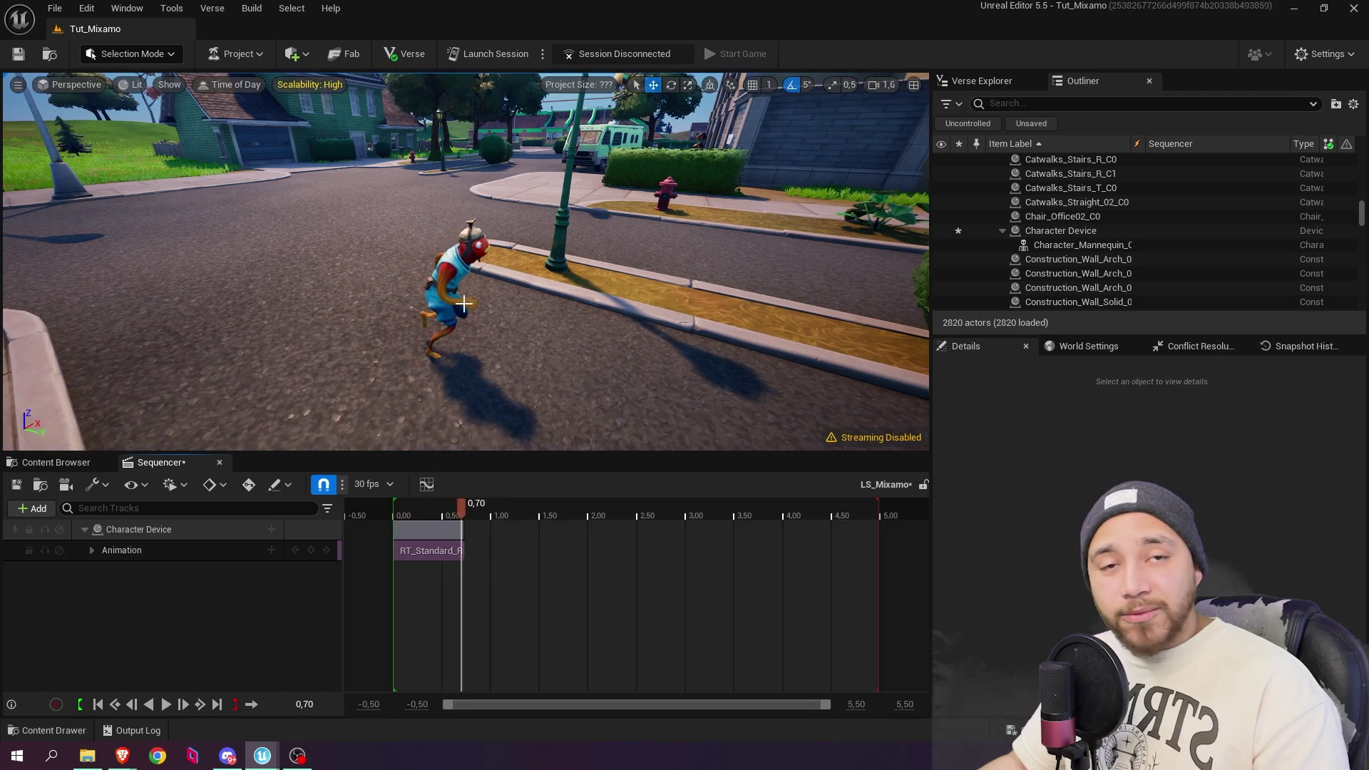
Step: Extend the RT_Standard_Run section to about 4.6 seconds so the run loops, and play it back
{"action": "left_click_drag", "start_coordinate": [462, 551], "coordinate": [840, 546]}
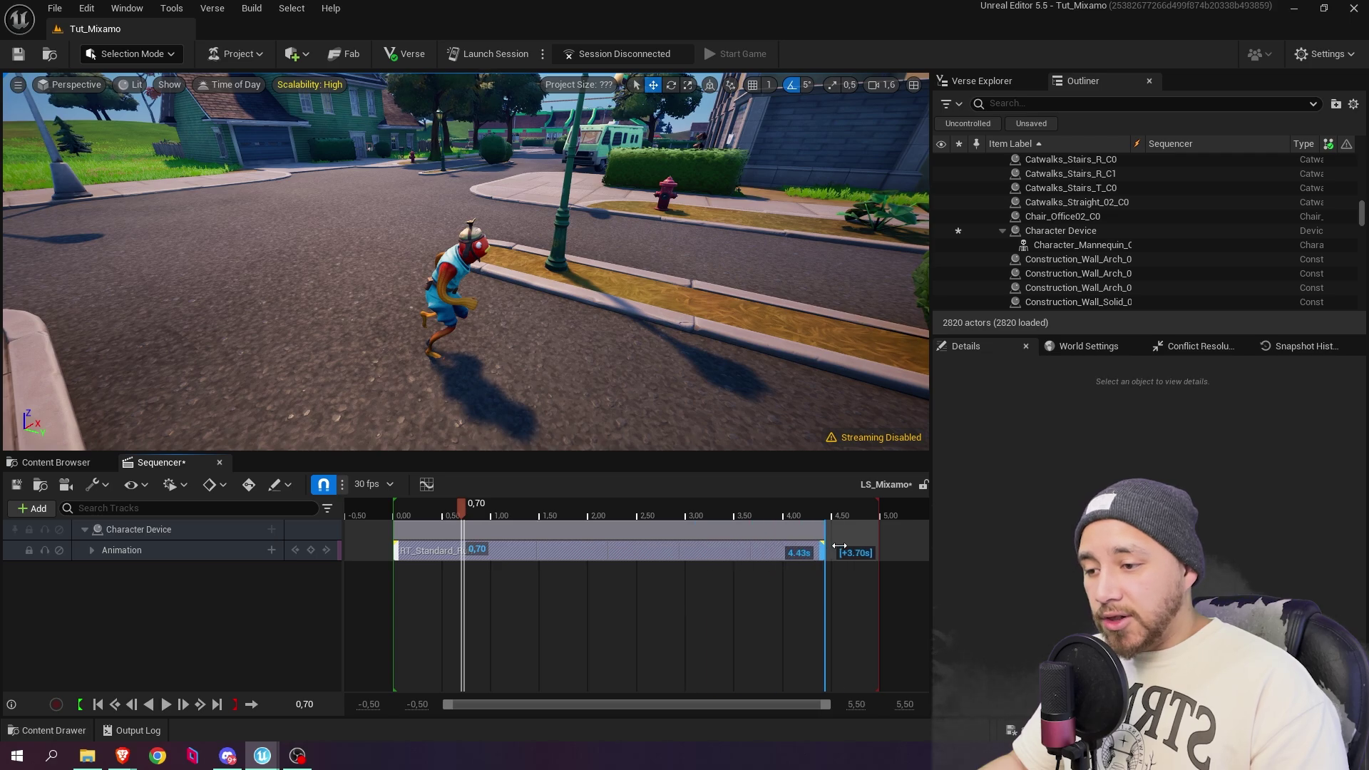
{"action": "left_click", "coordinate": [417, 503]}
{"action": "key", "text": "space"}
{"action": "key", "text": "space"}
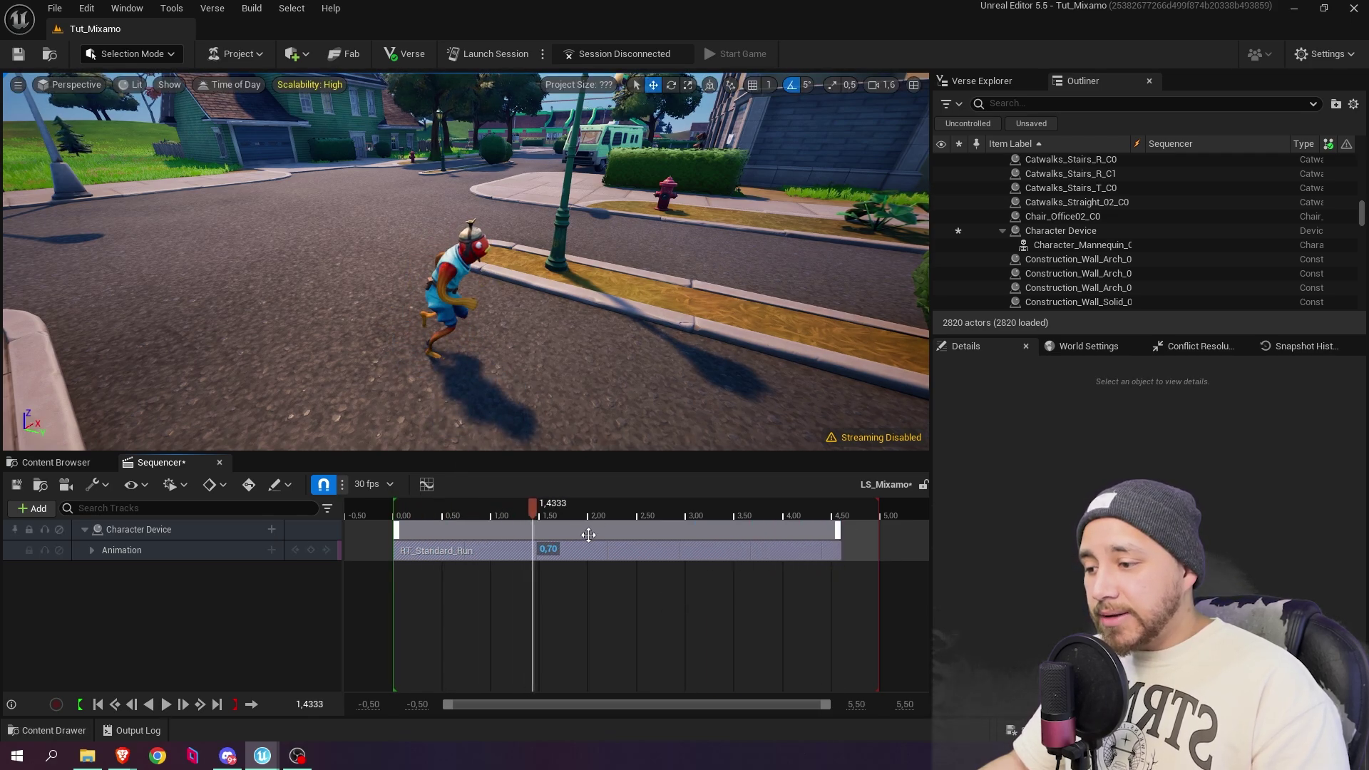
Step: Extend the end of the sequence's playback range to about 18 seconds
{"action": "scroll", "coordinate": [624, 560], "scroll_direction": "up", "scroll_amount": 5}
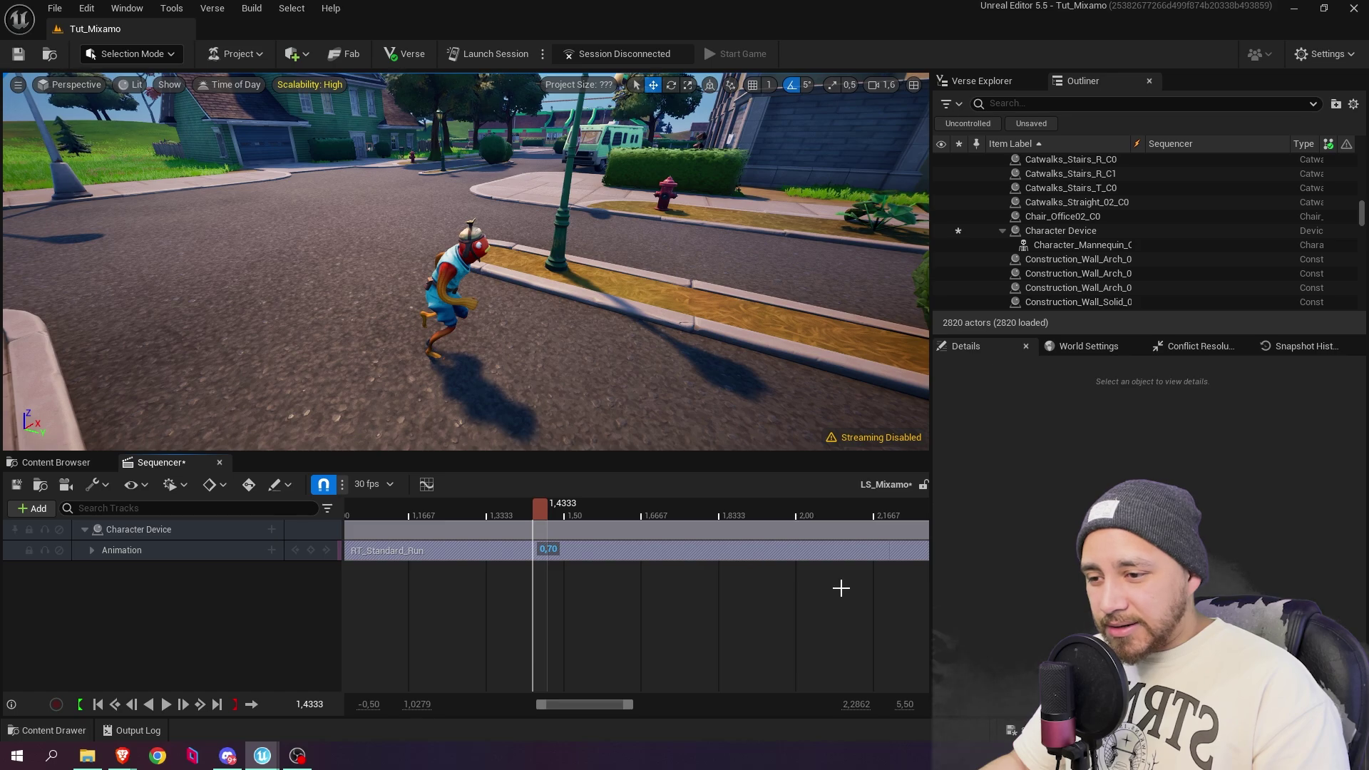
{"action": "scroll", "coordinate": [842, 587], "scroll_direction": "right", "scroll_amount": 2}
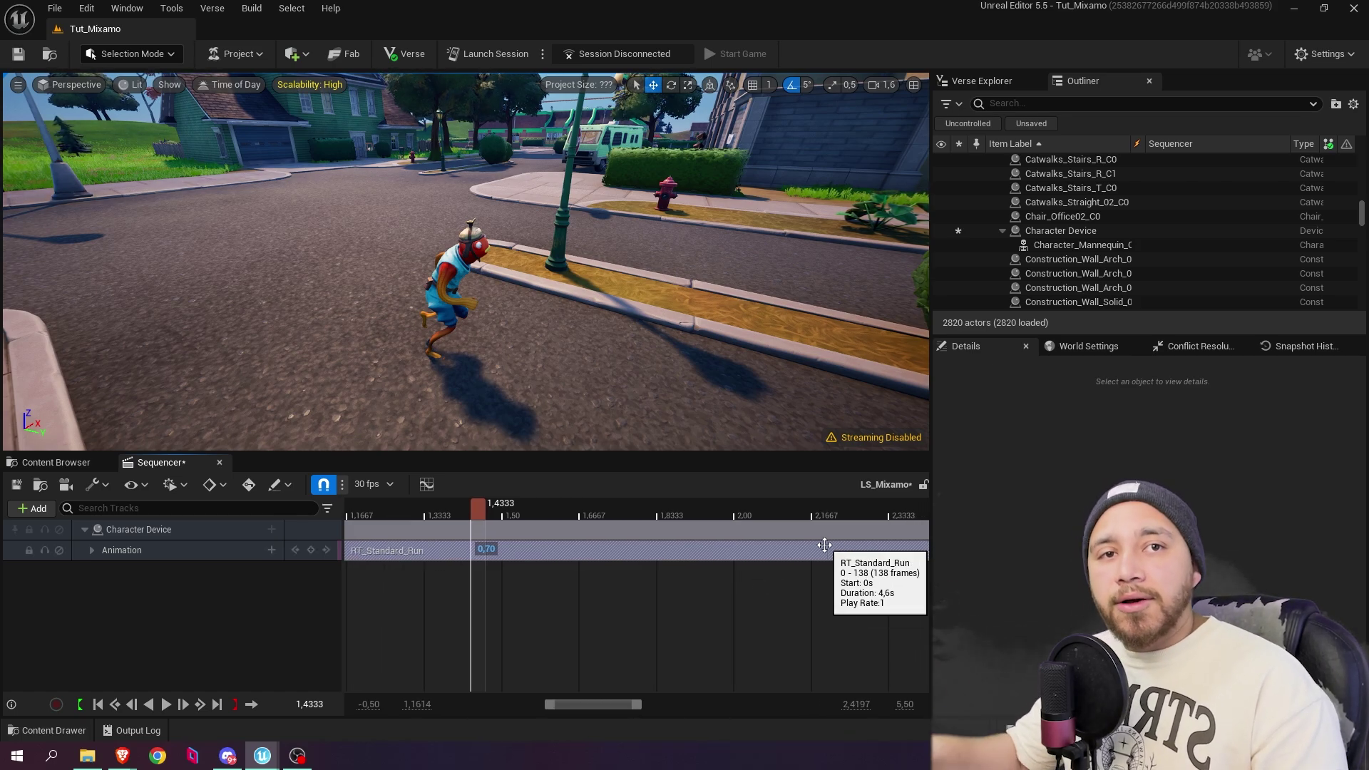
{"action": "scroll", "coordinate": [614, 575], "scroll_direction": "down", "scroll_amount": 6}
{"action": "scroll", "coordinate": [615, 574], "scroll_direction": "down", "scroll_amount": 2}
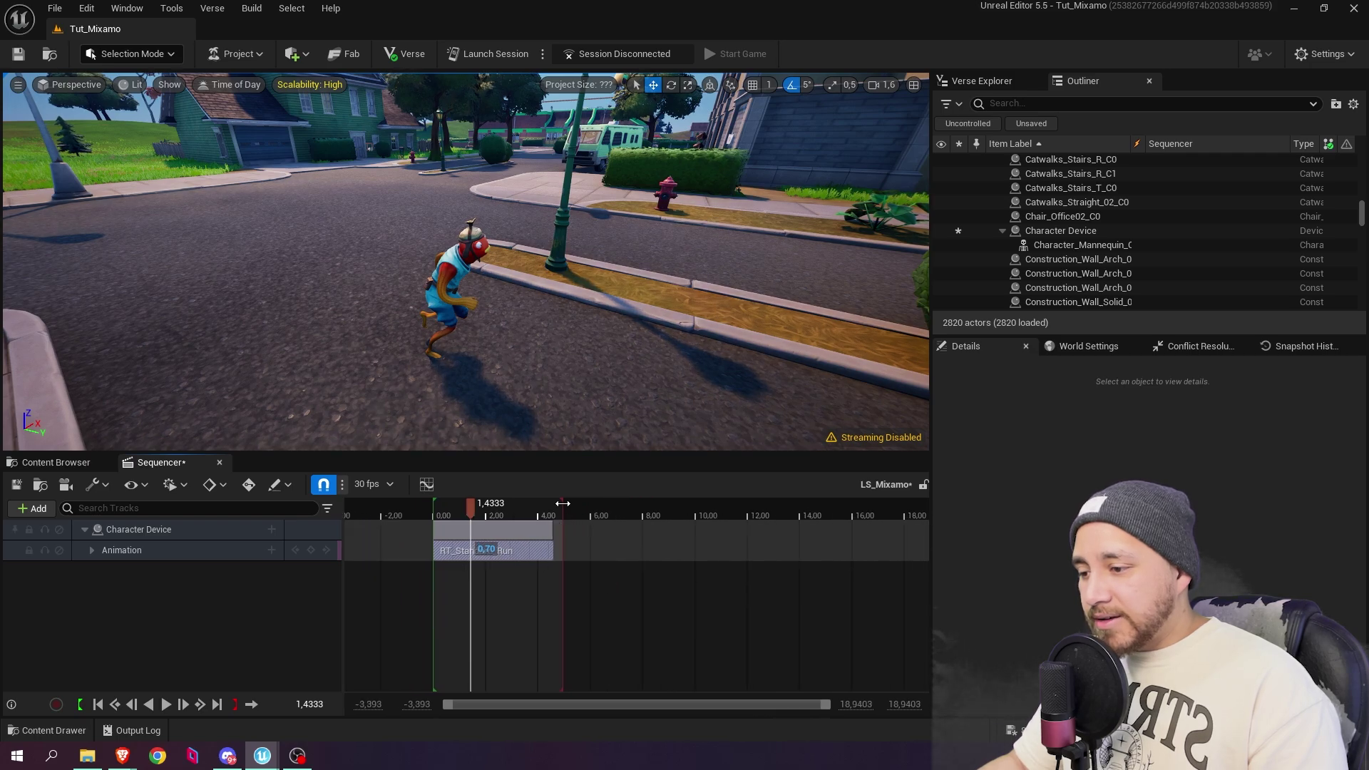
{"action": "left_click_drag", "start_coordinate": [562, 503], "coordinate": [914, 505]}
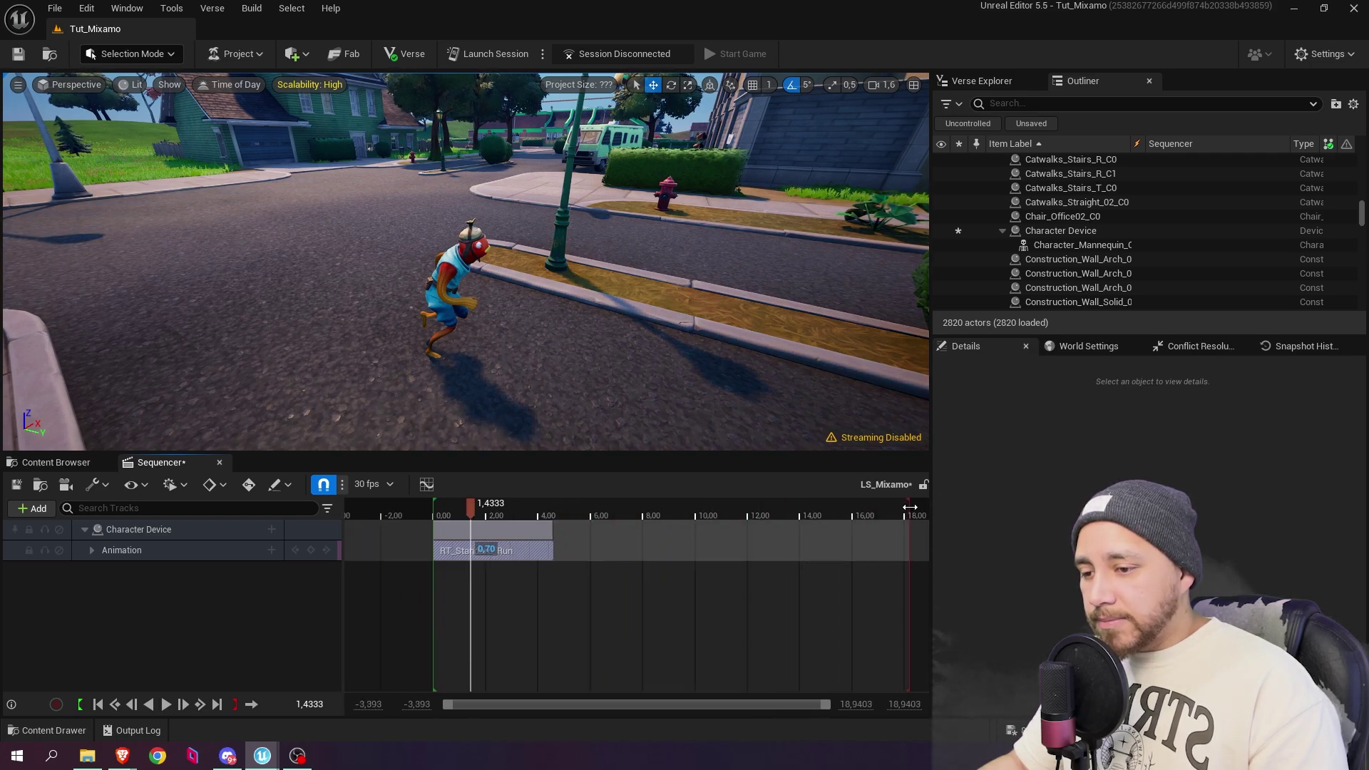
{"action": "scroll", "coordinate": [509, 550], "scroll_direction": "up", "scroll_amount": 2}
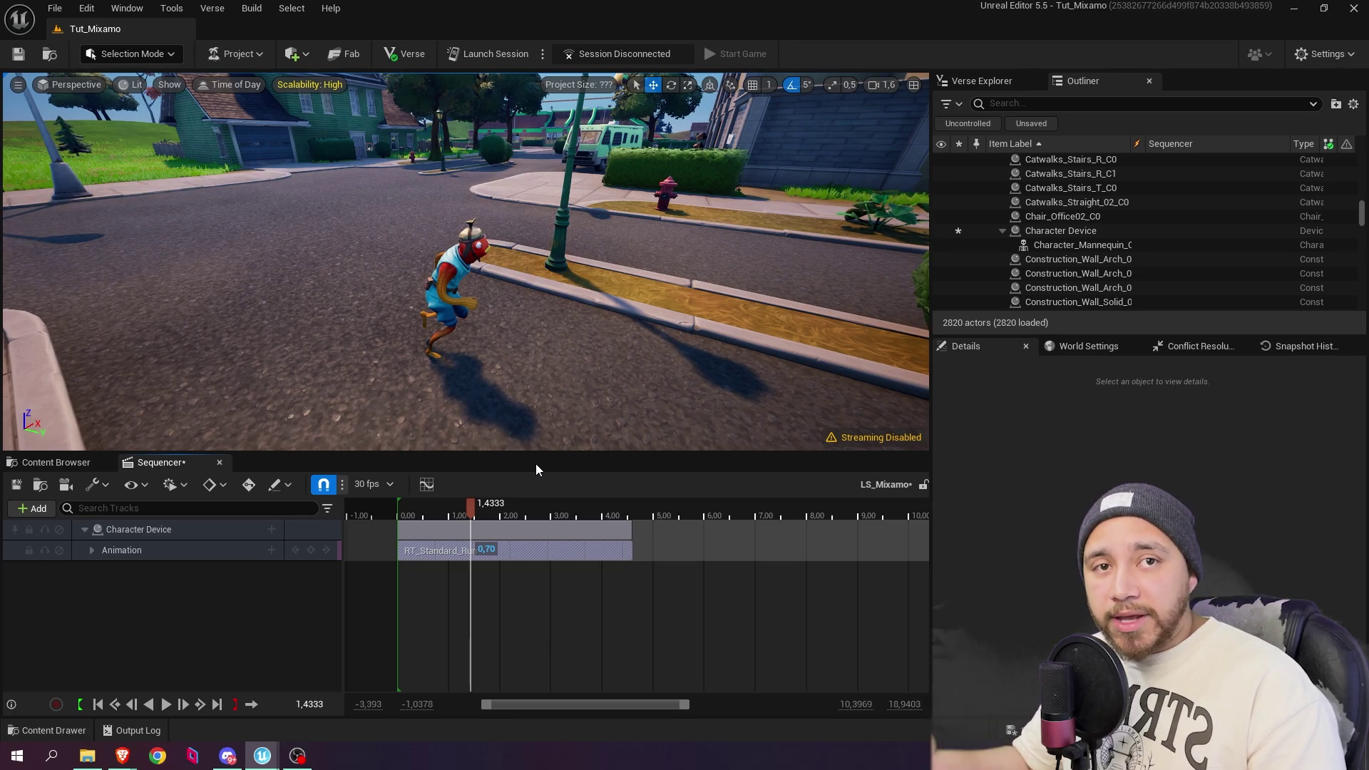
Step: Rotate the Character Device in the level to 90° about its vertical axis
{"action": "right_click_drag", "start_coordinate": [463, 264], "coordinate": [462, 296]}
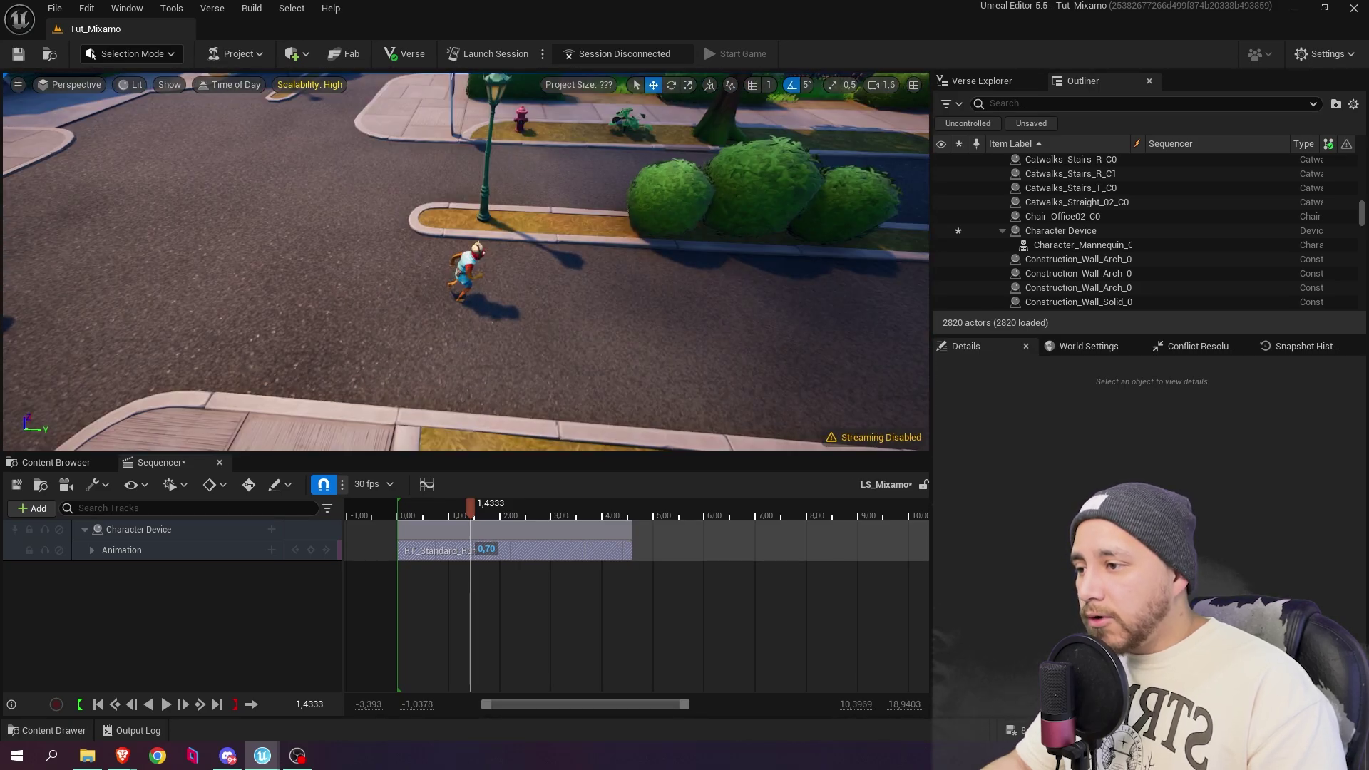
{"action": "left_click", "coordinate": [465, 279]}
{"action": "key", "text": "e"}
{"action": "left_click_drag", "start_coordinate": [531, 335], "coordinate": [513, 314]}
{"action": "key", "text": "w"}
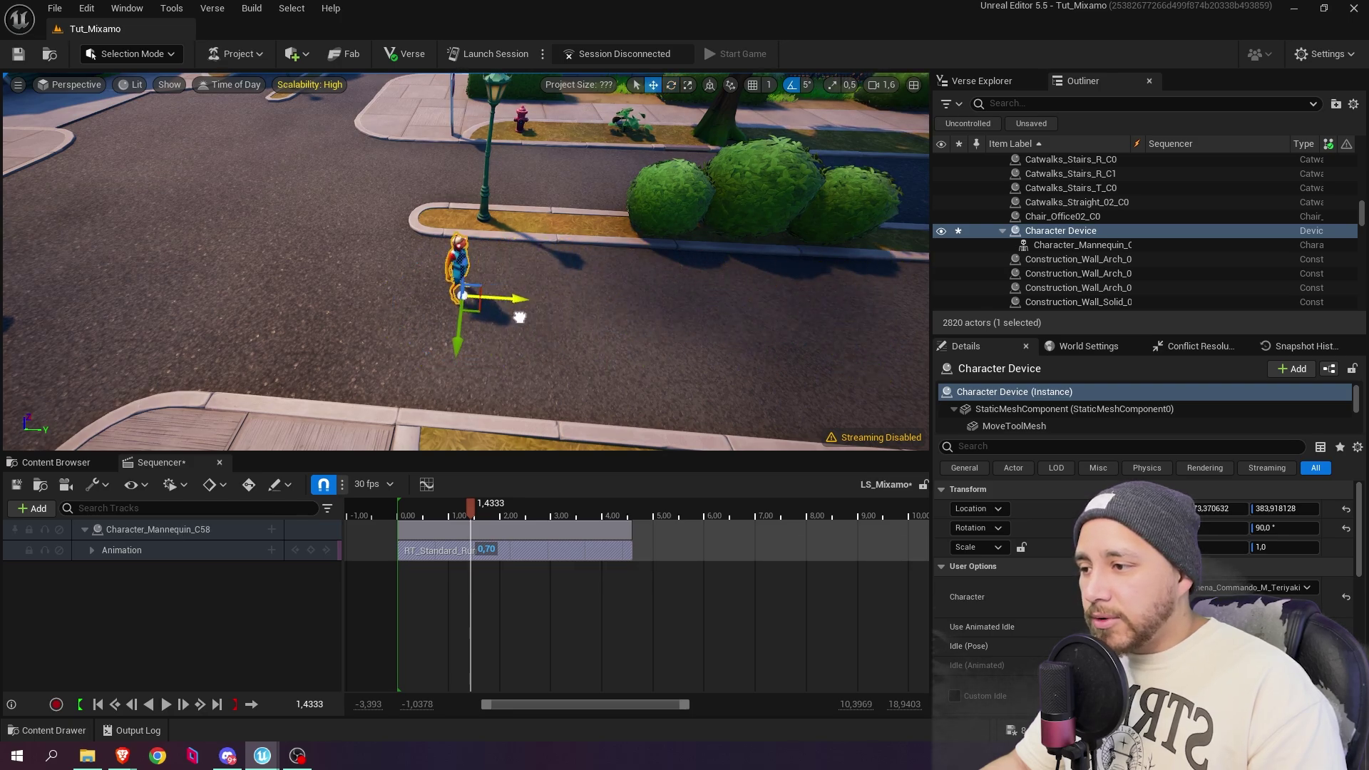
Step: Play the sequence to check the run with the character's new orientation
{"action": "left_click", "coordinate": [408, 508]}
{"action": "key", "text": "space"}
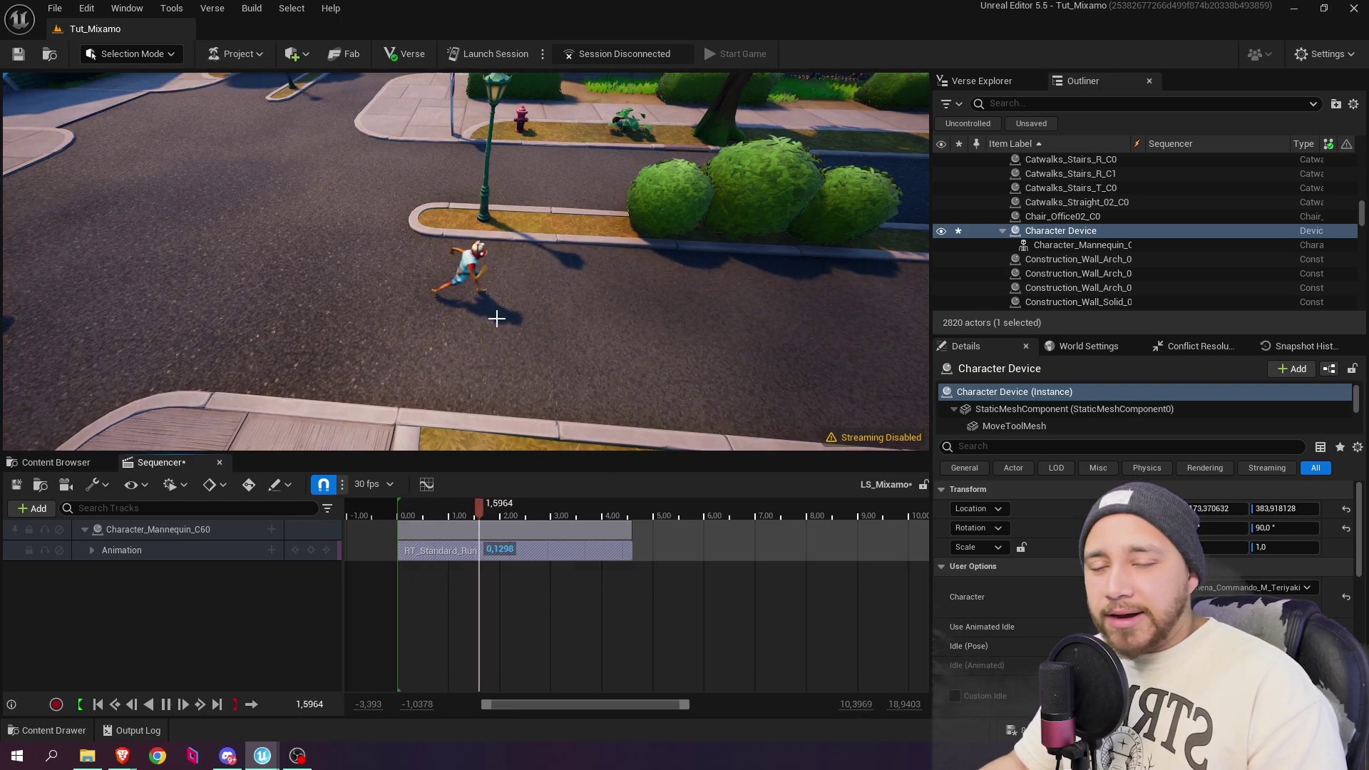
{"action": "key", "text": "space"}
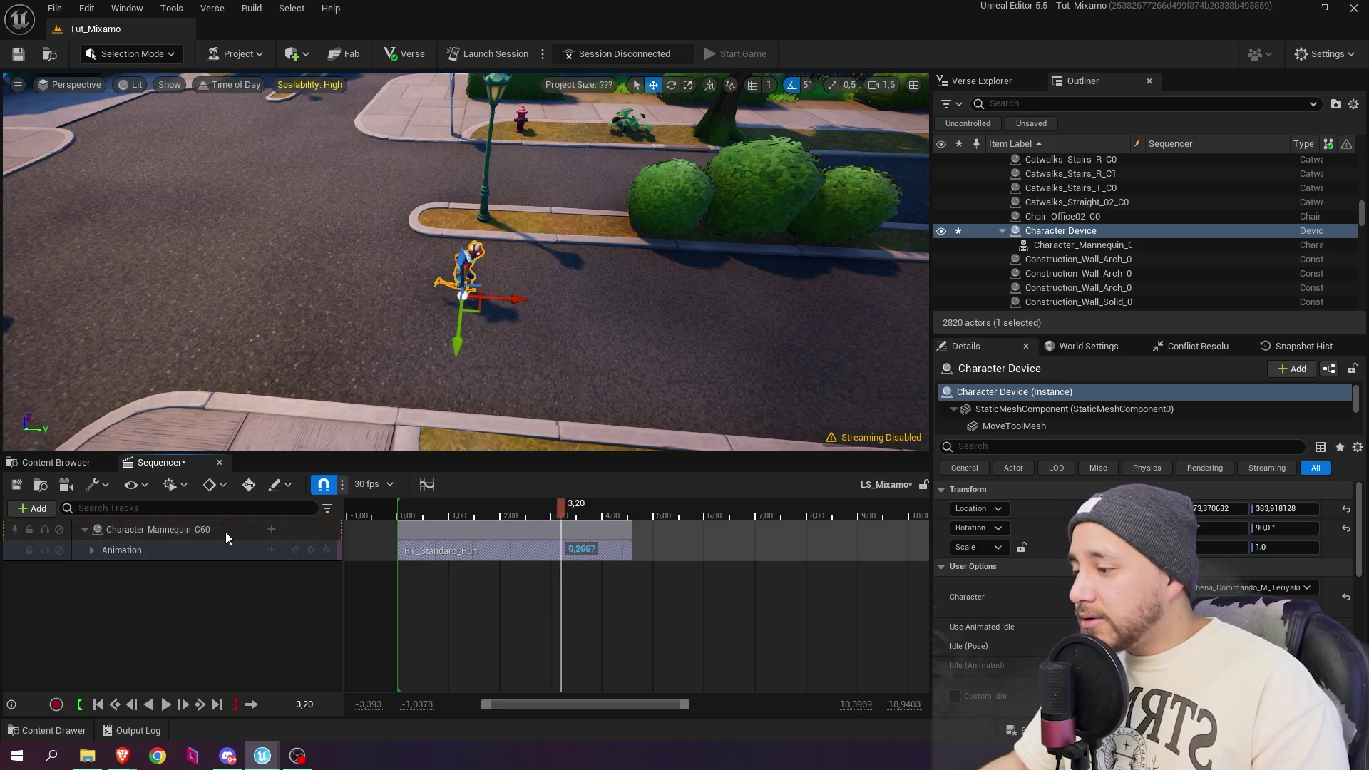
Step: Add a Transform track to the character mannequin and key its location at 0 seconds
{"action": "left_click", "coordinate": [271, 530]}
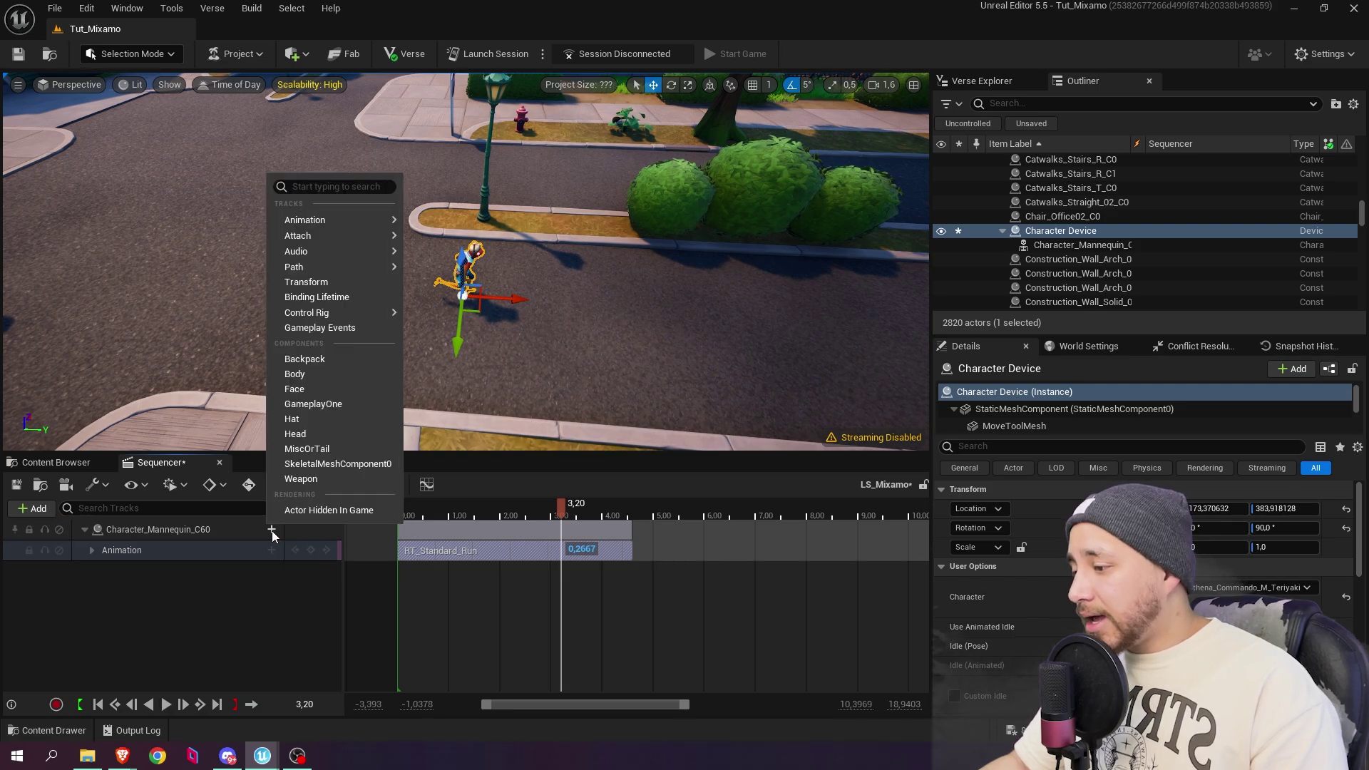
{"action": "left_click", "coordinate": [338, 282]}
{"action": "left_click", "coordinate": [478, 503]}
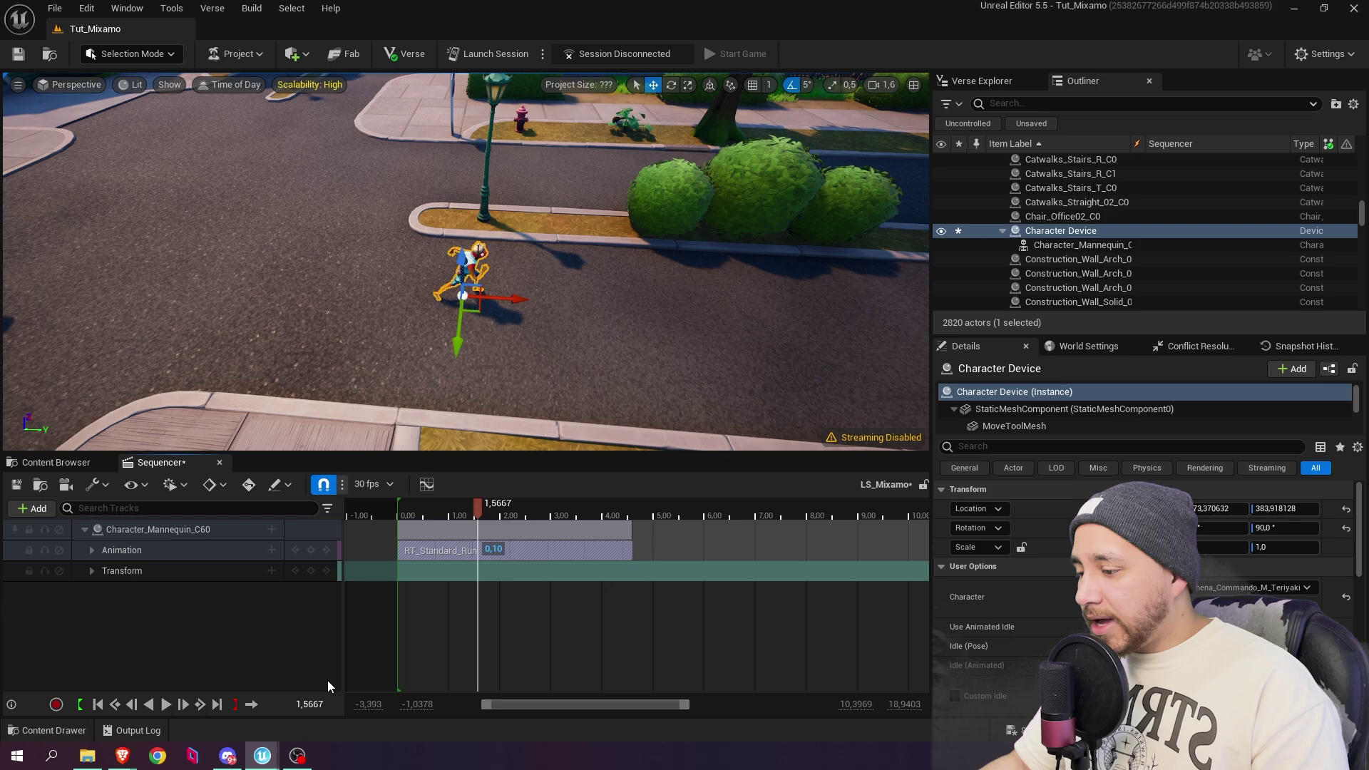
{"action": "left_click", "coordinate": [398, 508]}
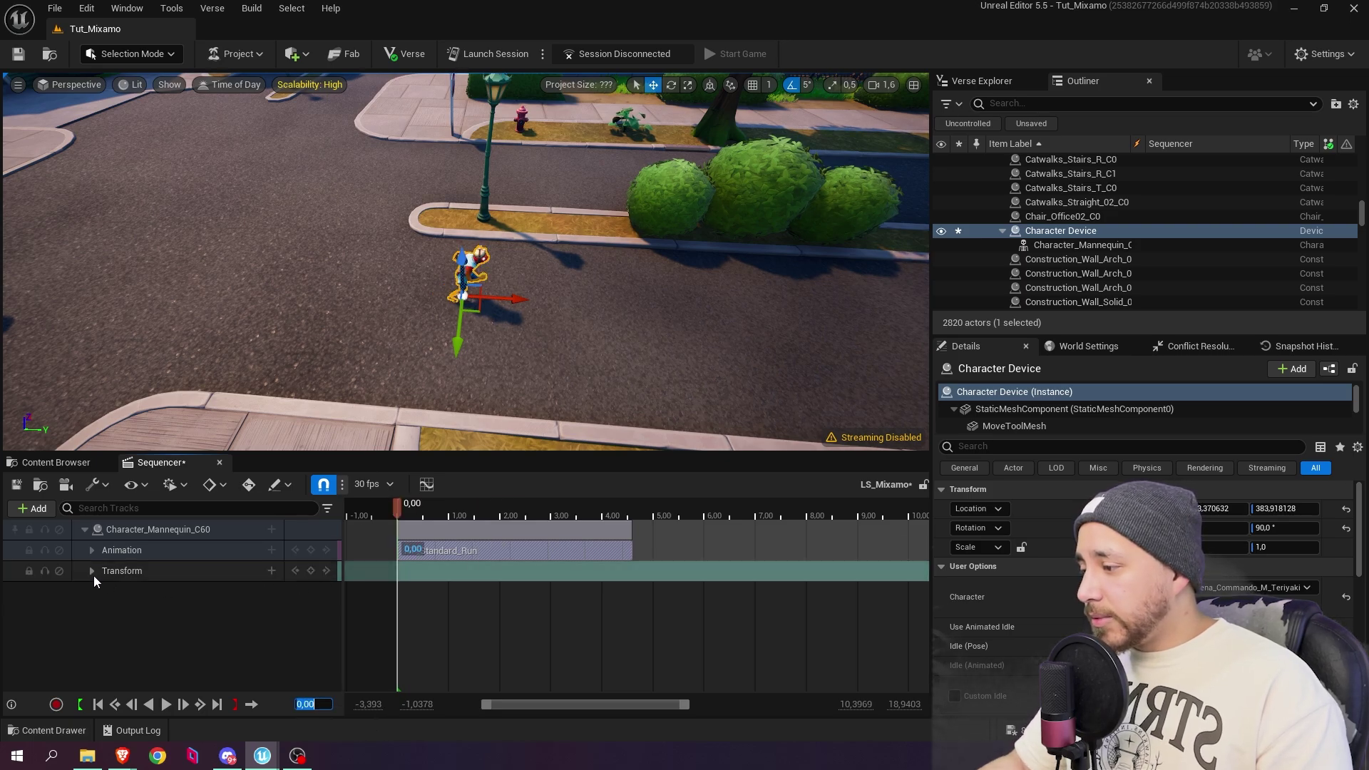
{"action": "left_click", "coordinate": [92, 571]}
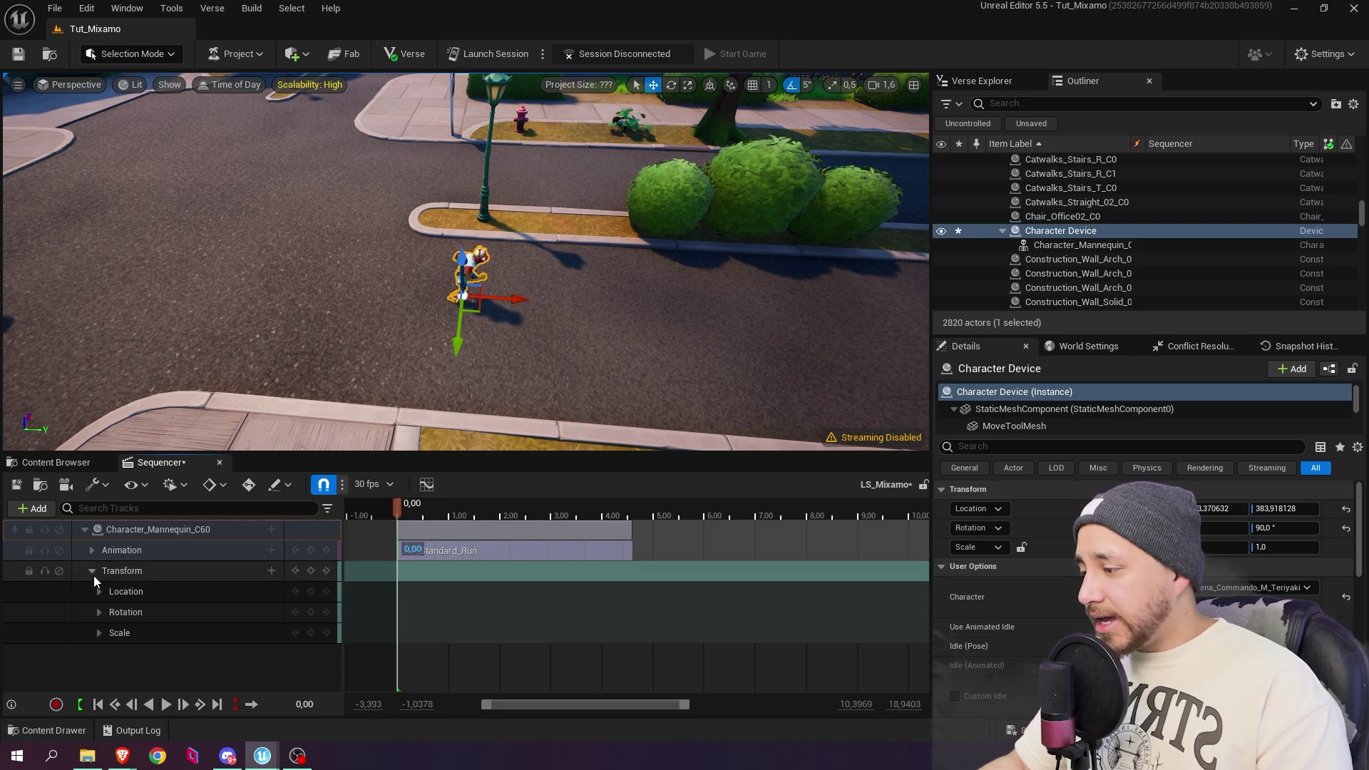
{"action": "left_click", "coordinate": [310, 592]}
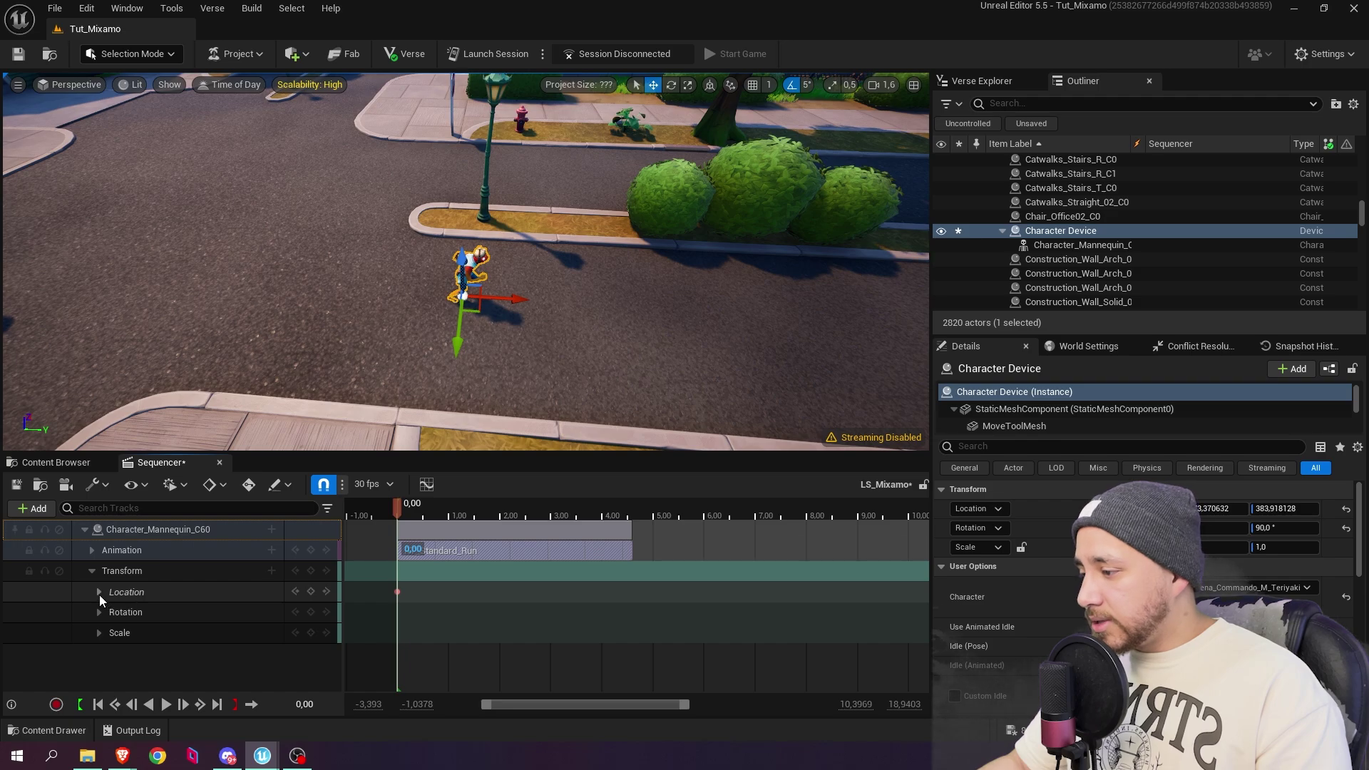
{"action": "left_click", "coordinate": [99, 593]}
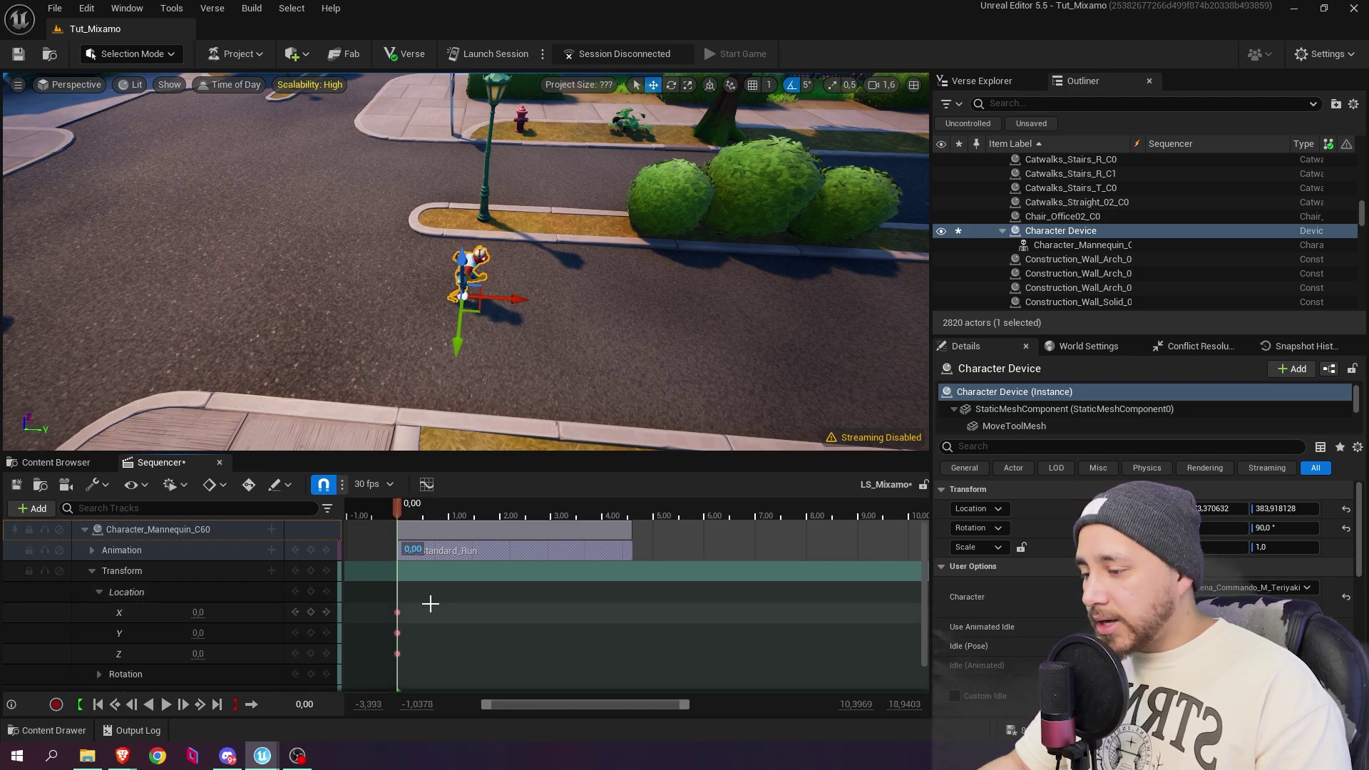
Step: Set the X, Y and Z location keys at 0 seconds to linear interpolation
{"action": "left_click_drag", "start_coordinate": [422, 617], "coordinate": [397, 633]}
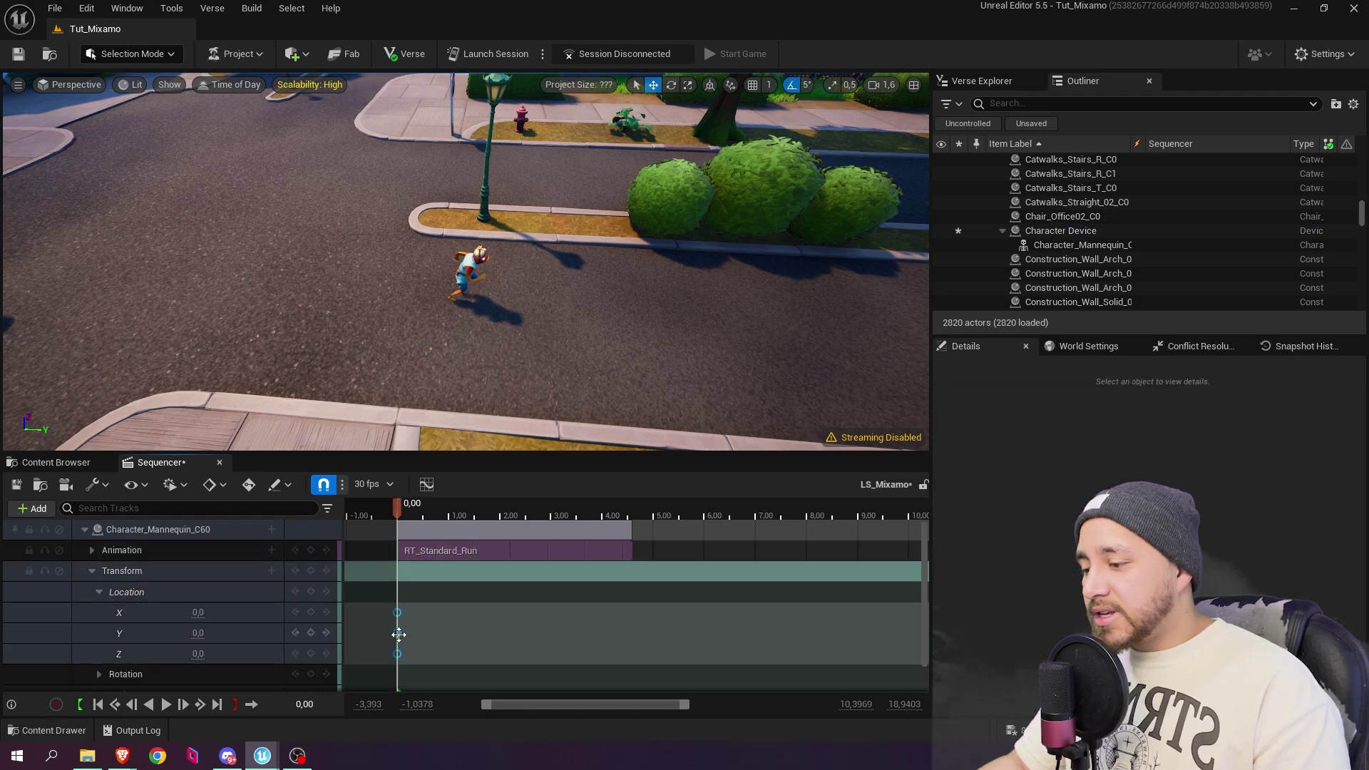
{"action": "right_click", "coordinate": [397, 633]}
{"action": "left_click", "coordinate": [458, 519]}
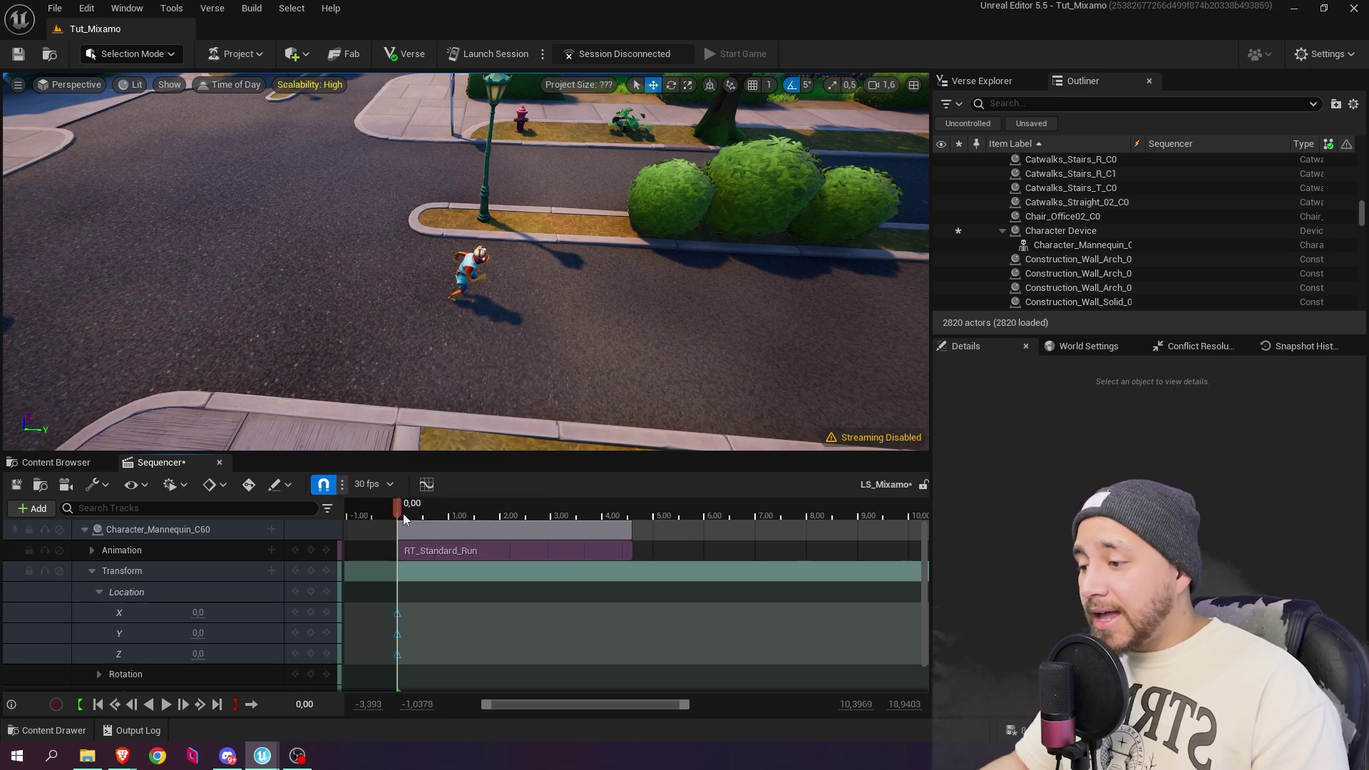
Step: Key the character's Y location to 1303 at about 3.23 seconds so the run moves it along the road
{"action": "left_click_drag", "start_coordinate": [395, 506], "coordinate": [563, 508]}
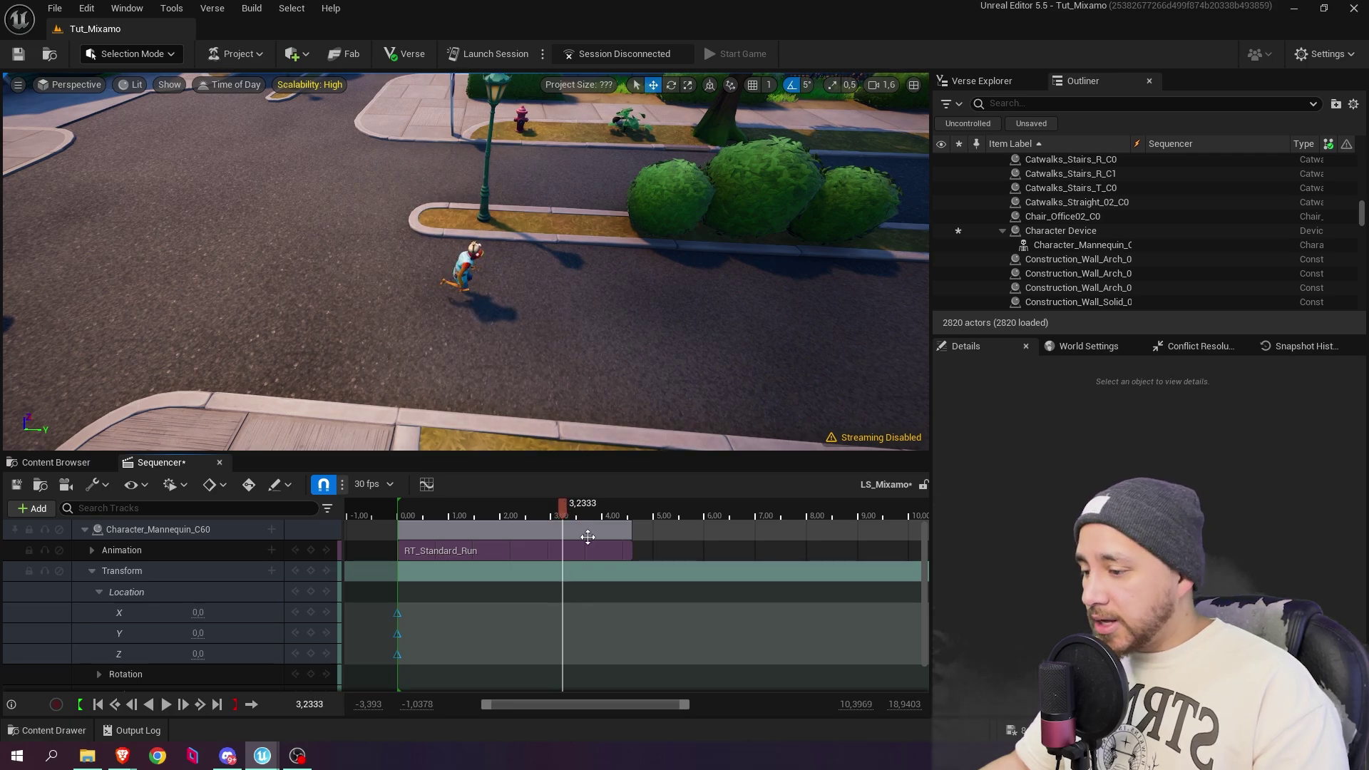
{"action": "left_click", "coordinate": [329, 635]}
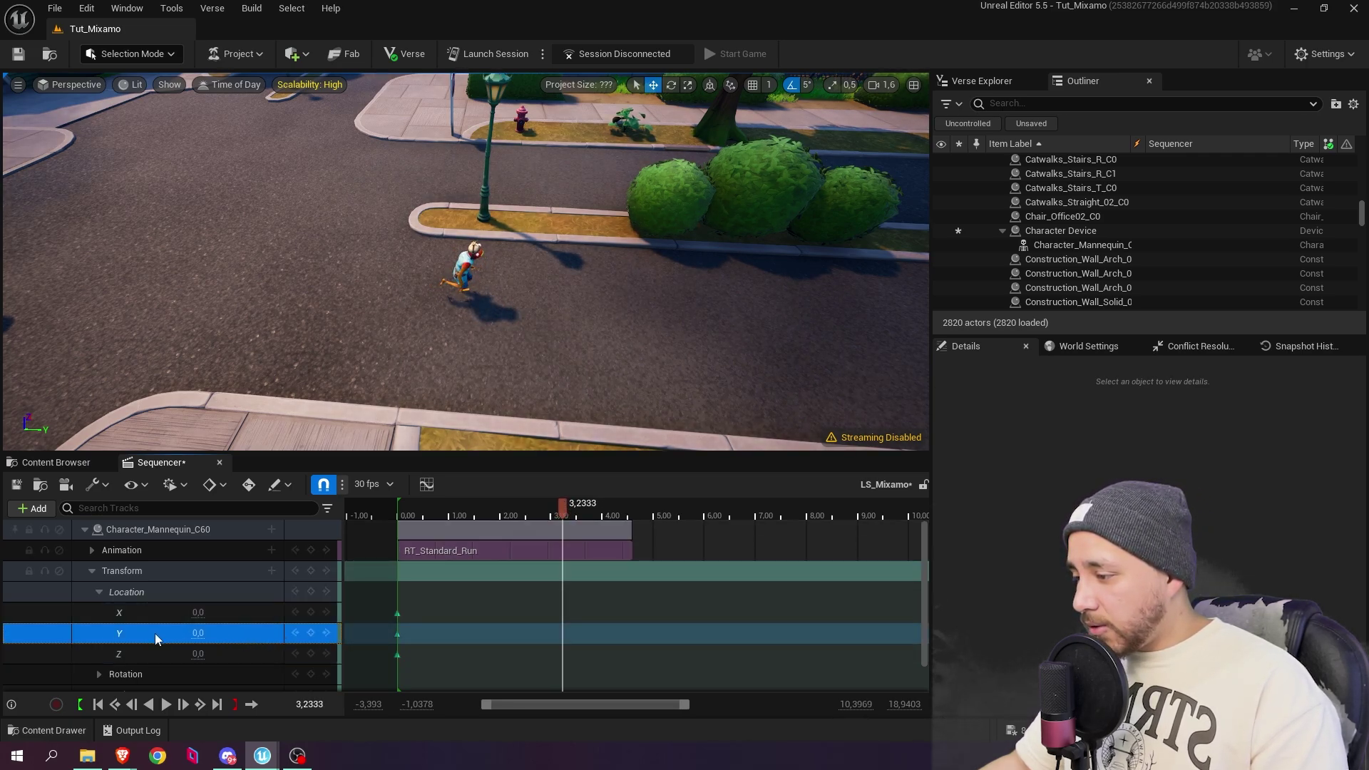
{"action": "left_click_drag", "start_coordinate": [201, 633], "coordinate": [388, 632]}
{"action": "key", "text": "f"}
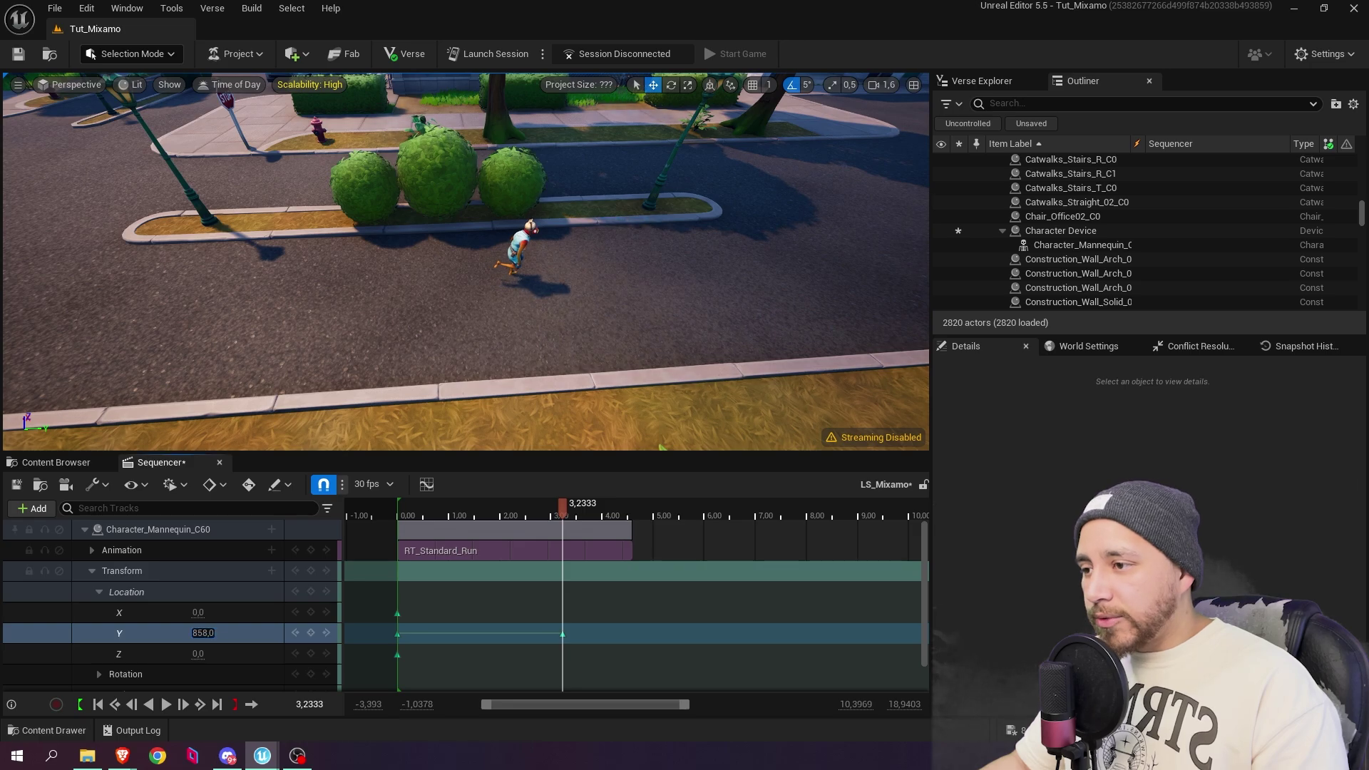
{"action": "left_click_drag", "start_coordinate": [202, 632], "coordinate": [299, 633]}
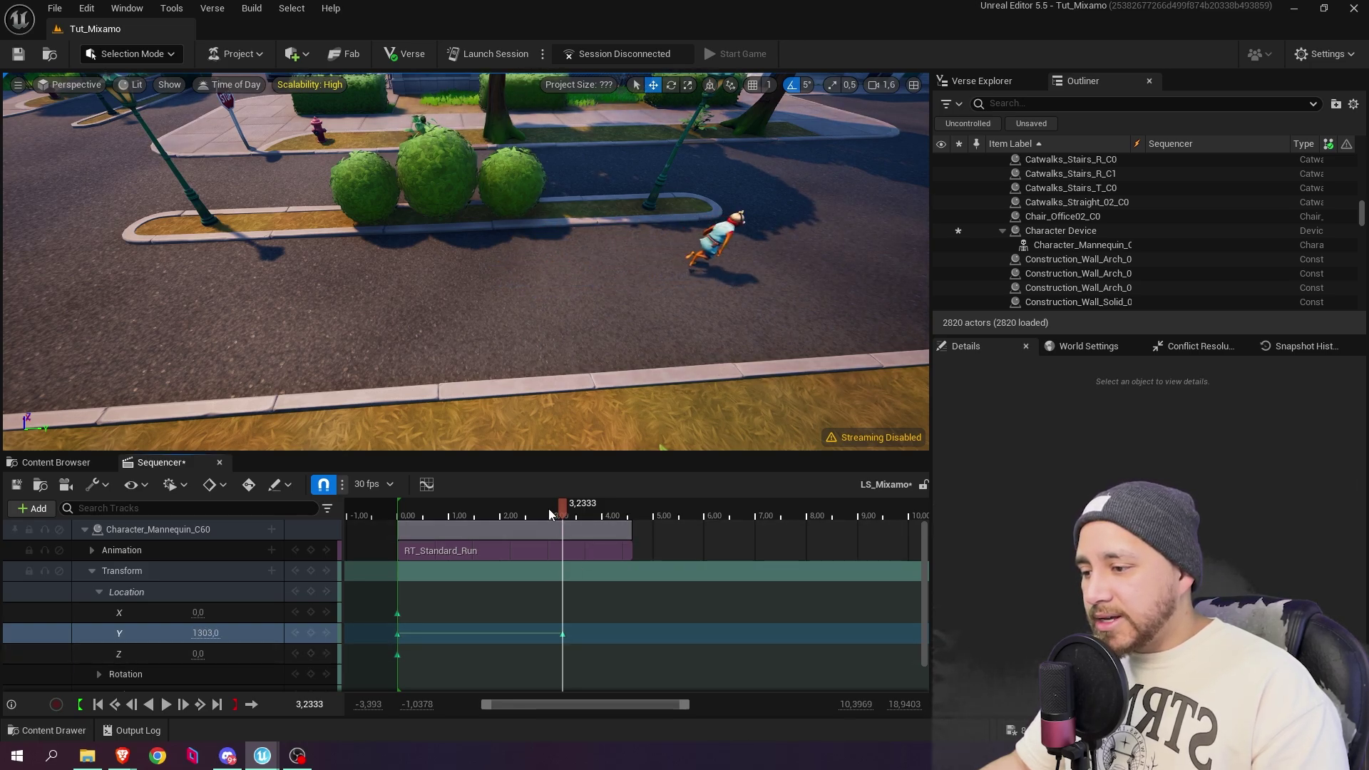
Step: Play the sequence from the start to check the character running along the road
{"action": "left_click_drag", "start_coordinate": [549, 507], "coordinate": [400, 516]}
{"action": "key", "text": "space"}
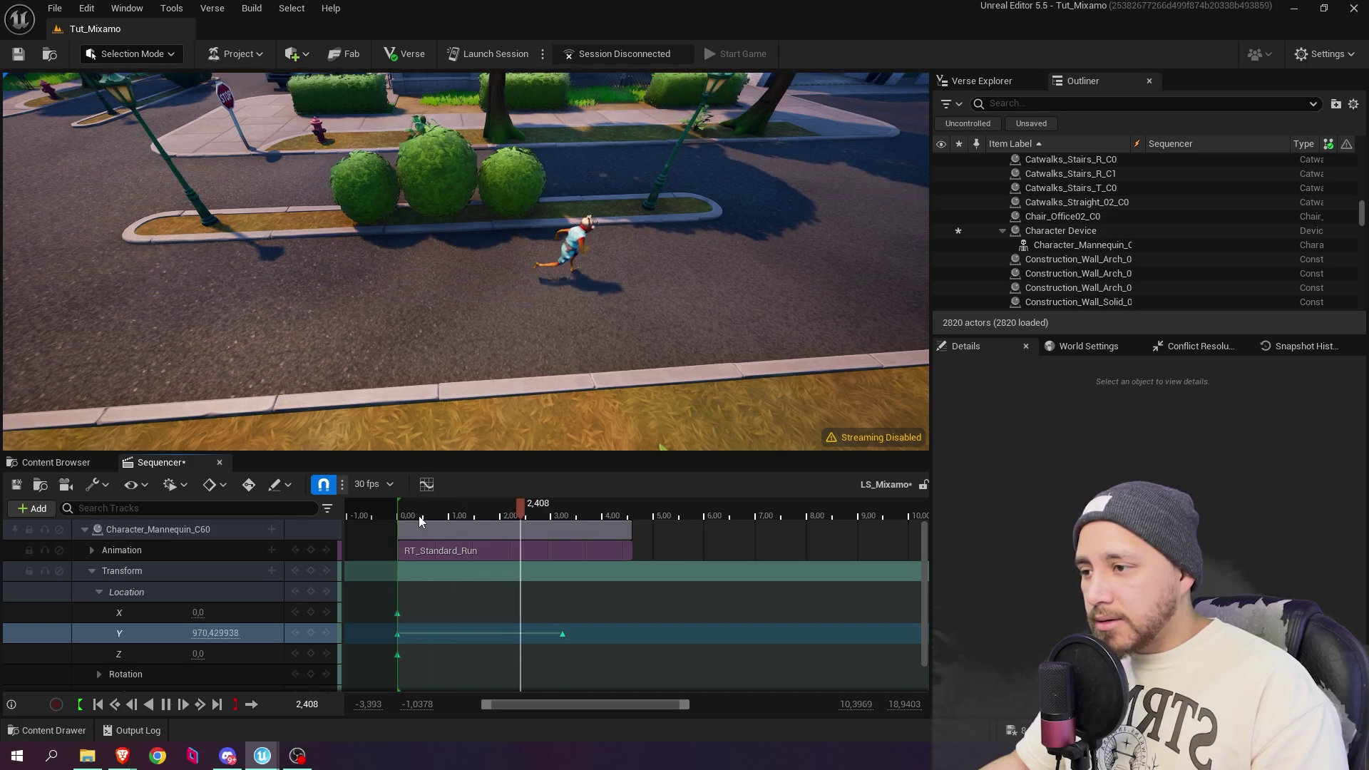
{"action": "key", "text": "space"}
{"action": "left_click_drag", "start_coordinate": [535, 506], "coordinate": [496, 507]}
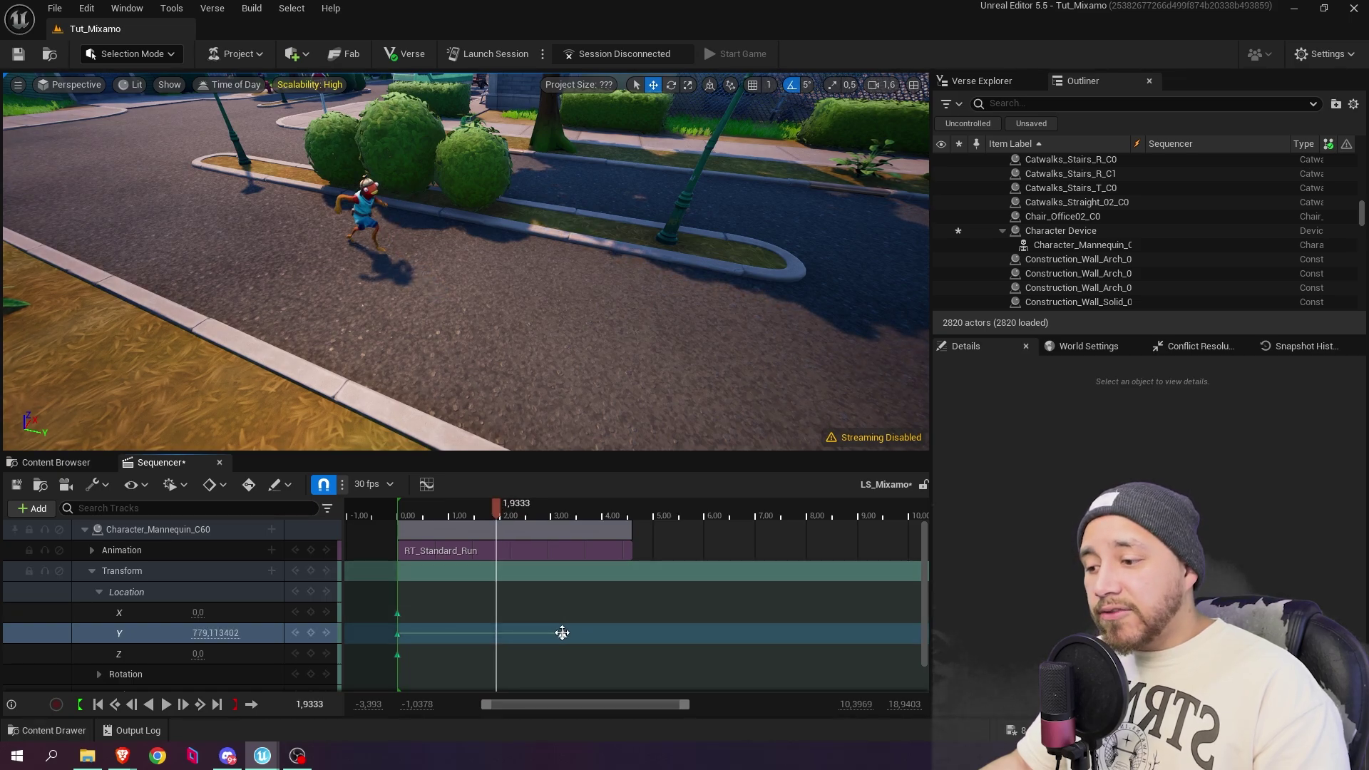
Step: Try moving the end Y location key to 6 seconds and play back the slower movement
{"action": "left_click_drag", "start_coordinate": [563, 632], "coordinate": [704, 632]}
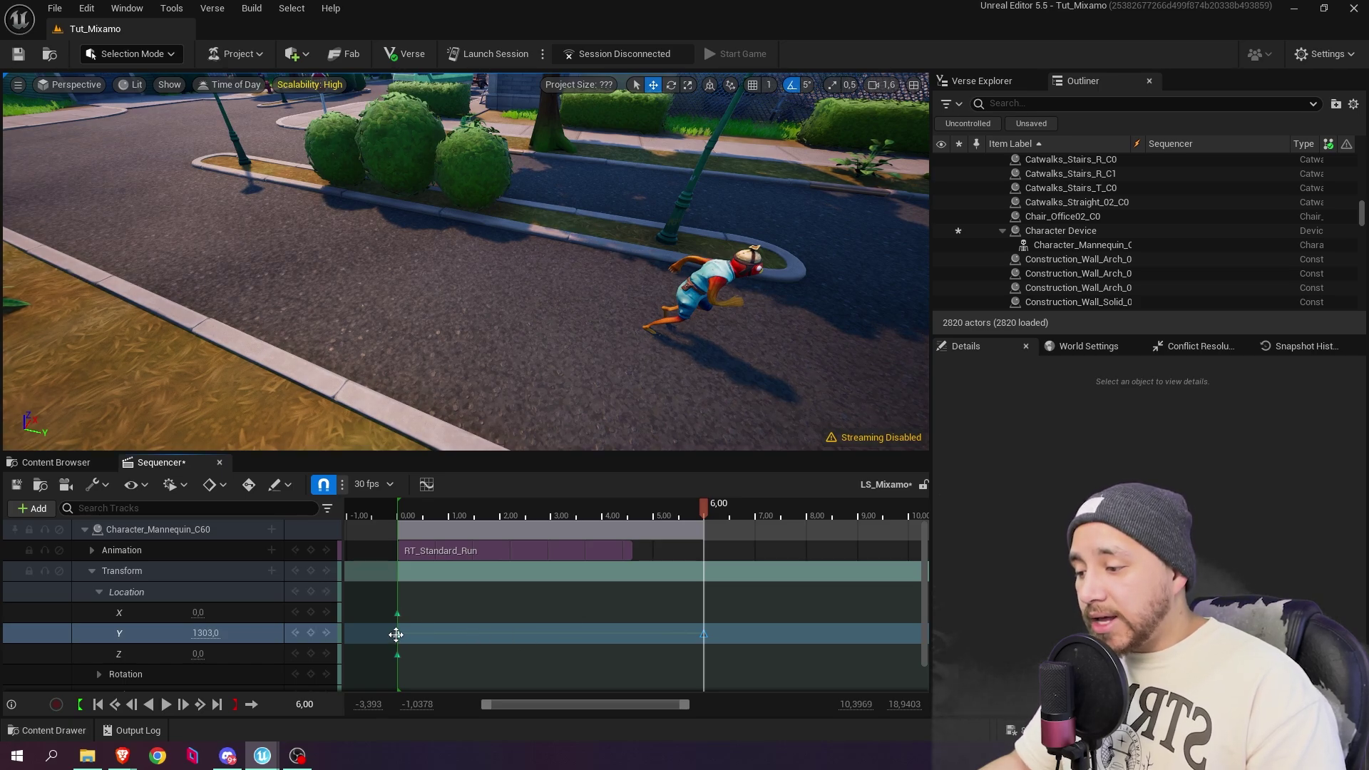
{"action": "left_click_drag", "start_coordinate": [681, 503], "coordinate": [429, 504]}
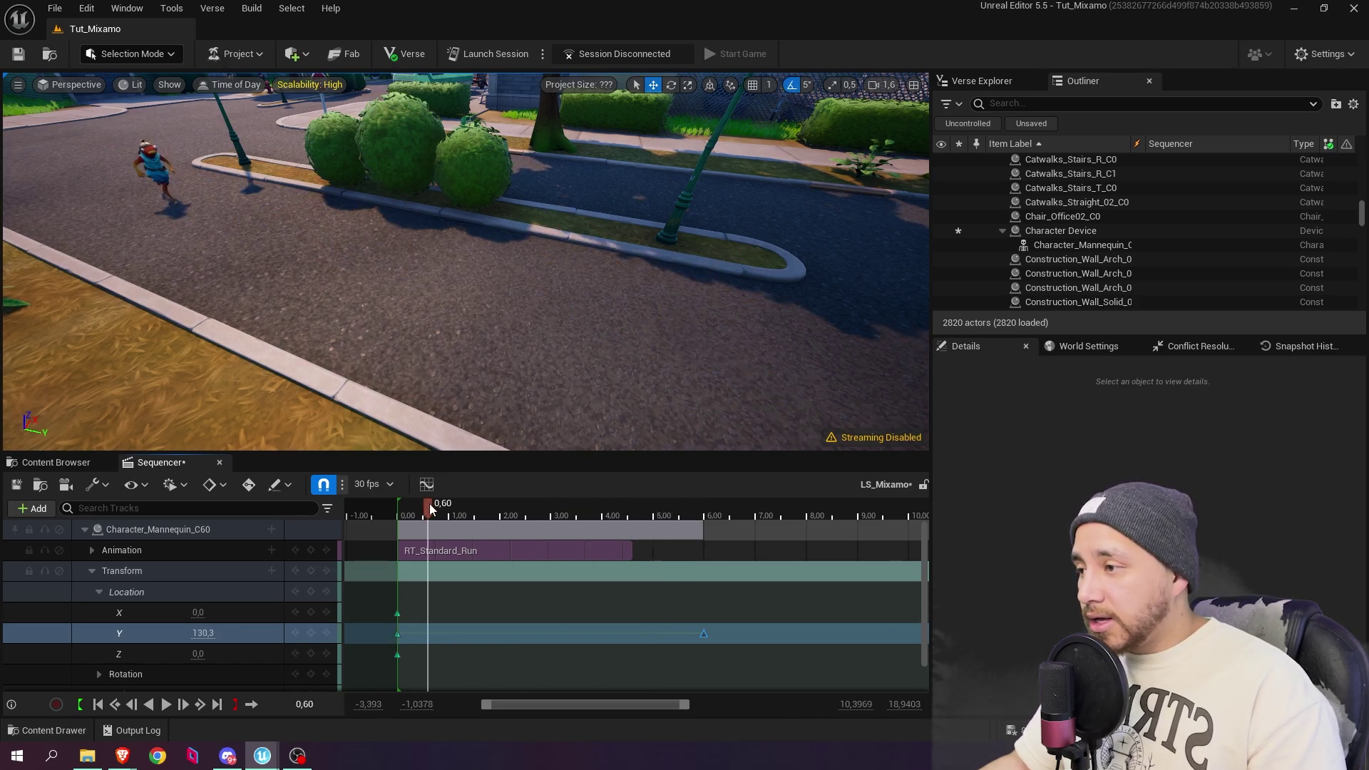
{"action": "key", "text": "space"}
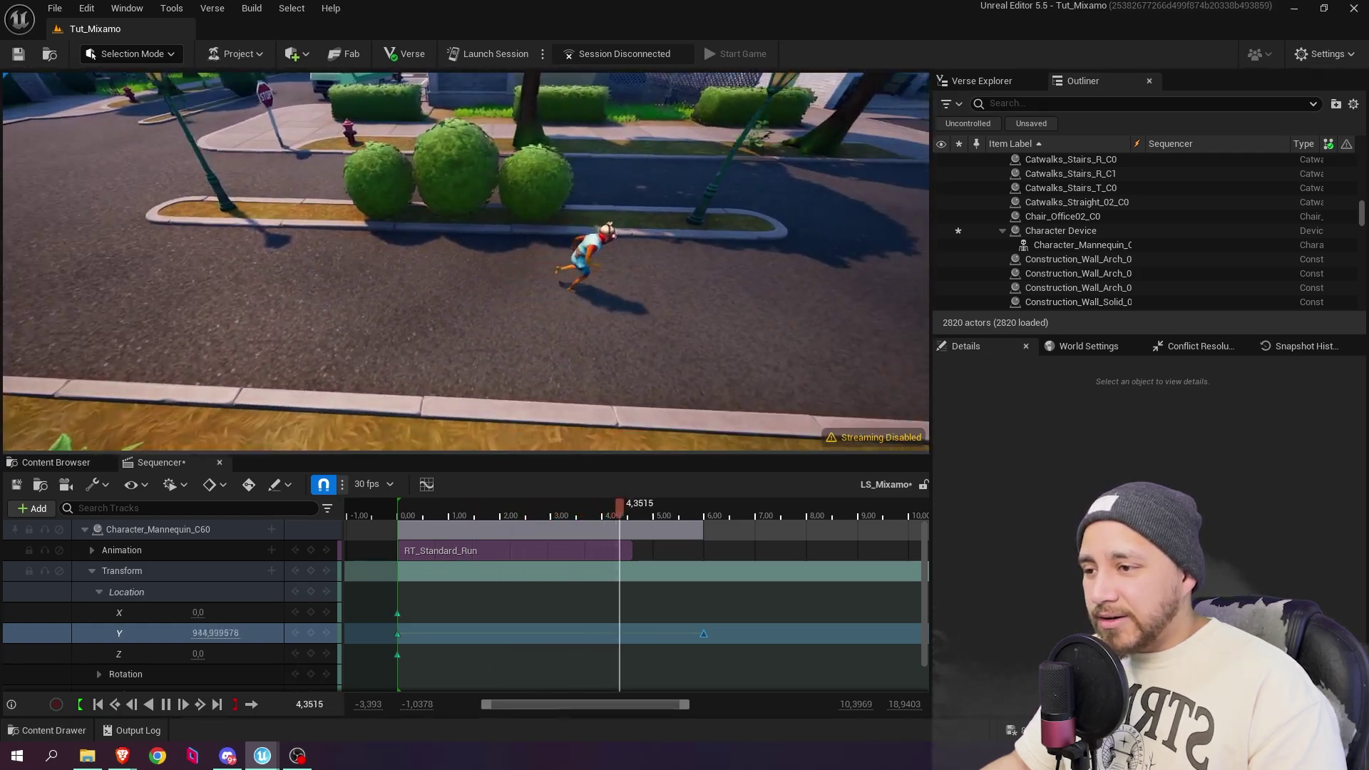
{"action": "key", "text": "space"}
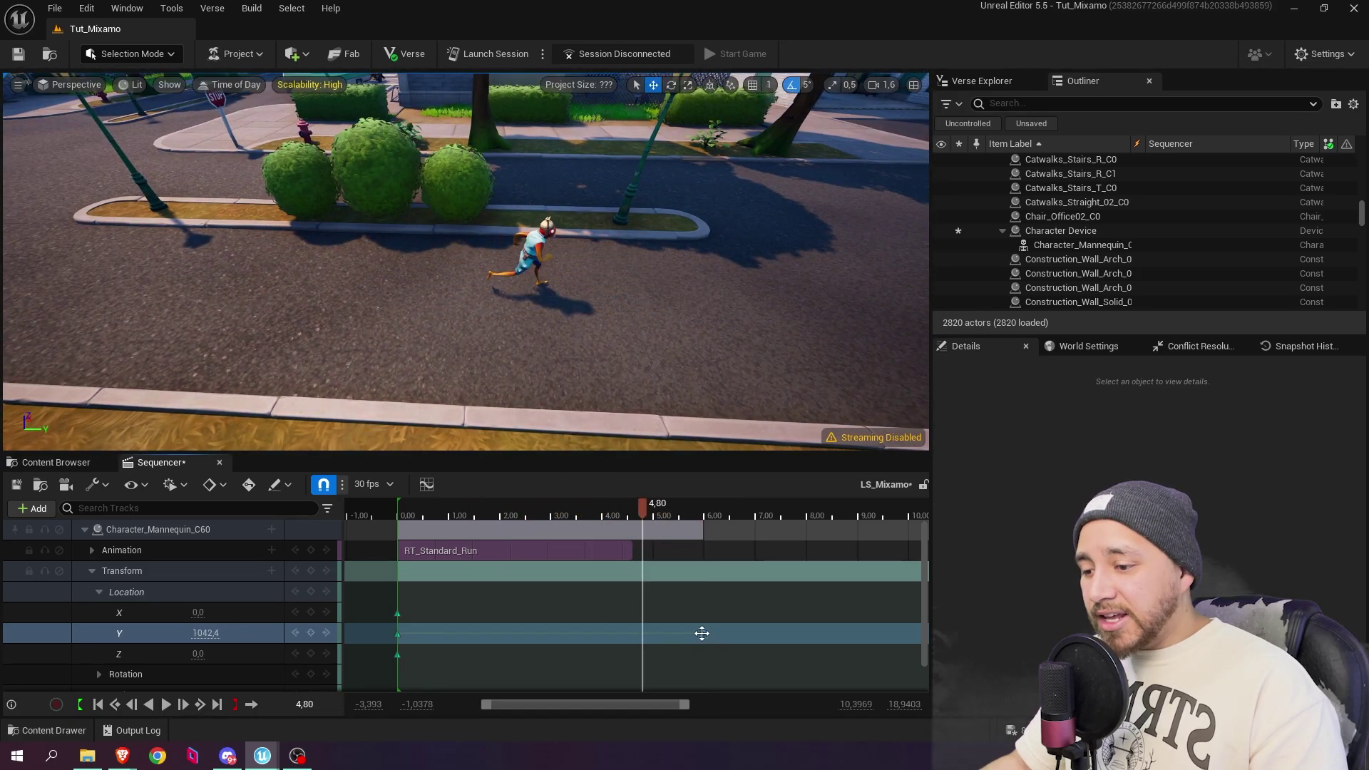
Step: Try moving the end Y location key to about 2.2 seconds and play back the faster movement
{"action": "left_click_drag", "start_coordinate": [701, 633], "coordinate": [497, 636]}
{"action": "left_click_drag", "start_coordinate": [509, 508], "coordinate": [404, 509]}
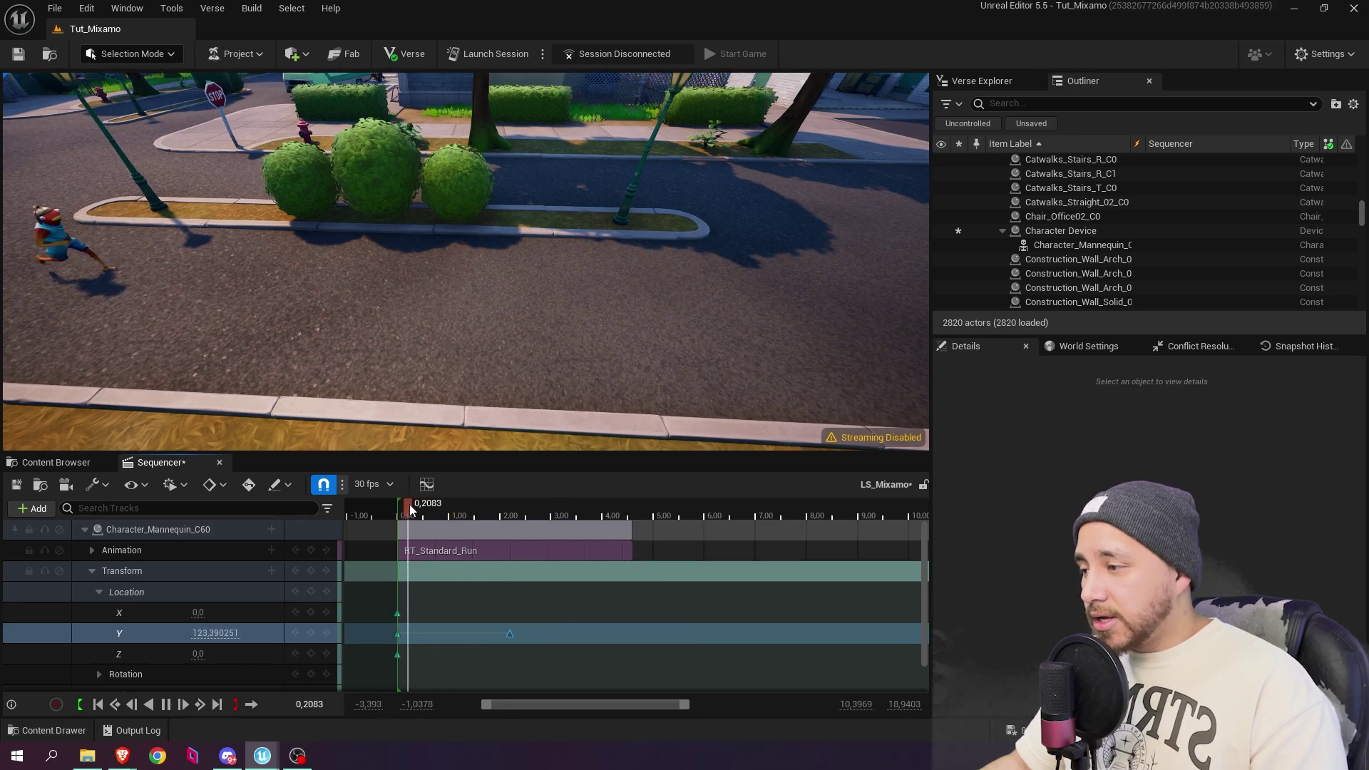
{"action": "key", "text": "space"}
{"action": "key", "text": "space"}
{"action": "right_click_drag", "start_coordinate": [532, 339], "coordinate": [528, 438]}
{"action": "left_click_drag", "start_coordinate": [471, 508], "coordinate": [410, 509]}
{"action": "key", "text": "space"}
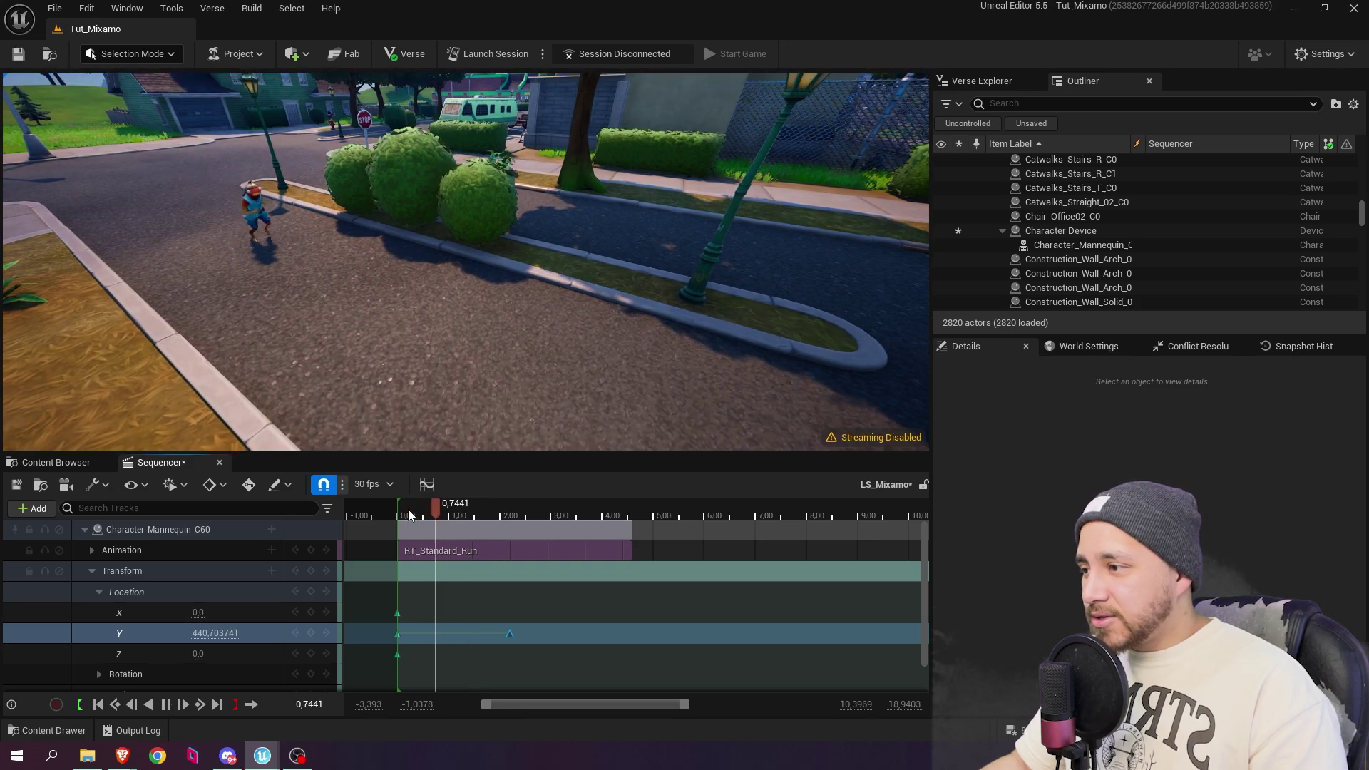
{"action": "key", "text": "space"}
Step: Undo the timing changes made to the end Y location key
{"action": "key", "text": "ctrl+z"}
{"action": "key", "text": "ctrl+z"}
{"action": "key", "text": "ctrl+z"}
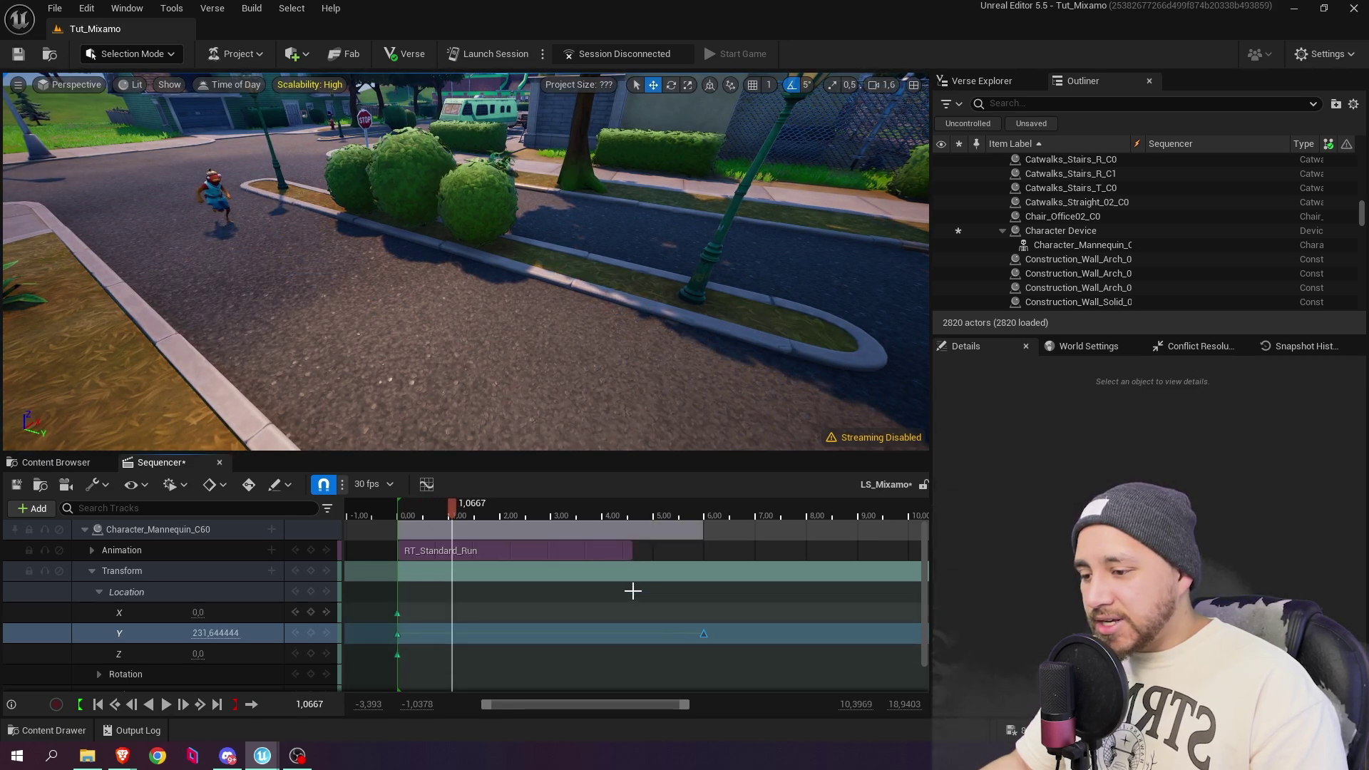
{"action": "key", "text": "ctrl+y"}
Step: Play and scrub the run to check how the movement speed matches the animation
{"action": "key", "text": "space"}
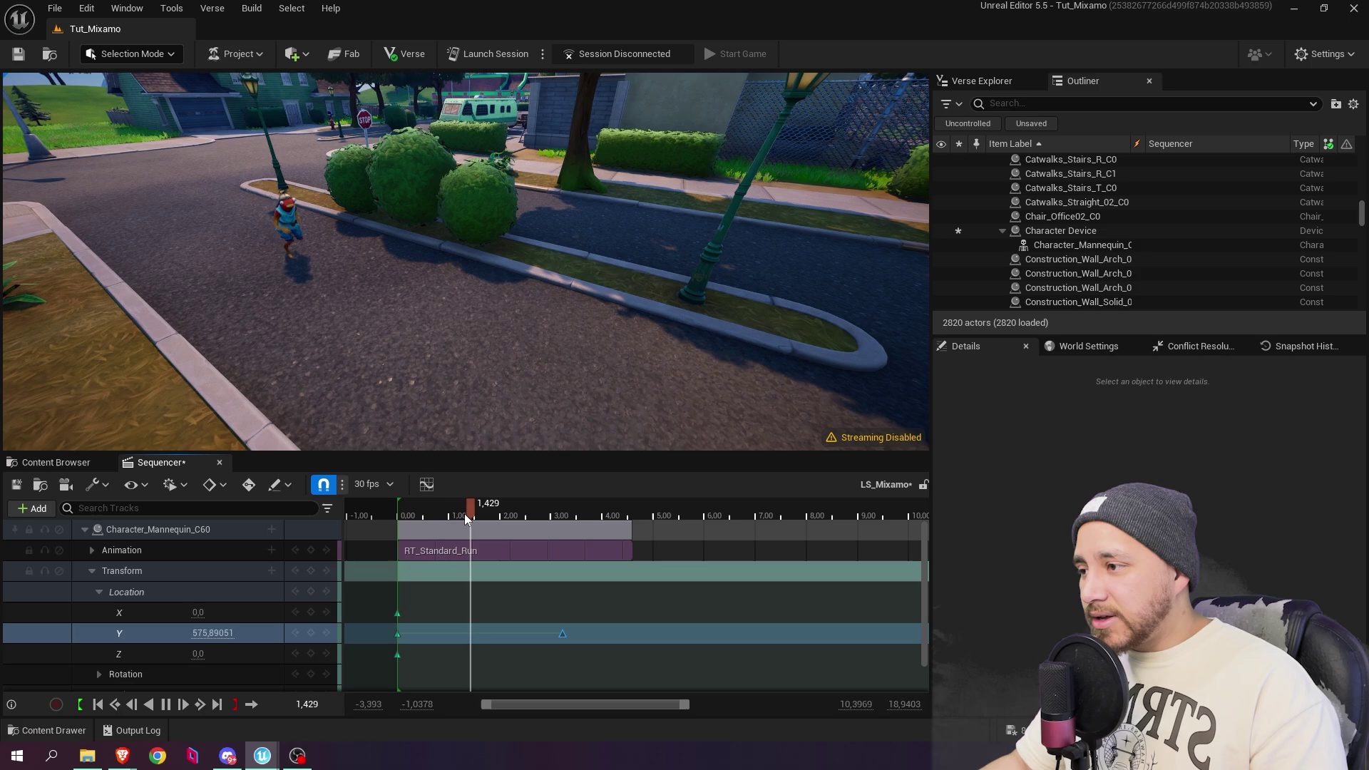
{"action": "left_click_drag", "start_coordinate": [486, 510], "coordinate": [467, 515]}
{"action": "right_click_drag", "start_coordinate": [464, 285], "coordinate": [426, 360]}
{"action": "left_click_drag", "start_coordinate": [469, 511], "coordinate": [548, 511]}
{"action": "right_click_drag", "start_coordinate": [464, 286], "coordinate": [442, 294]}
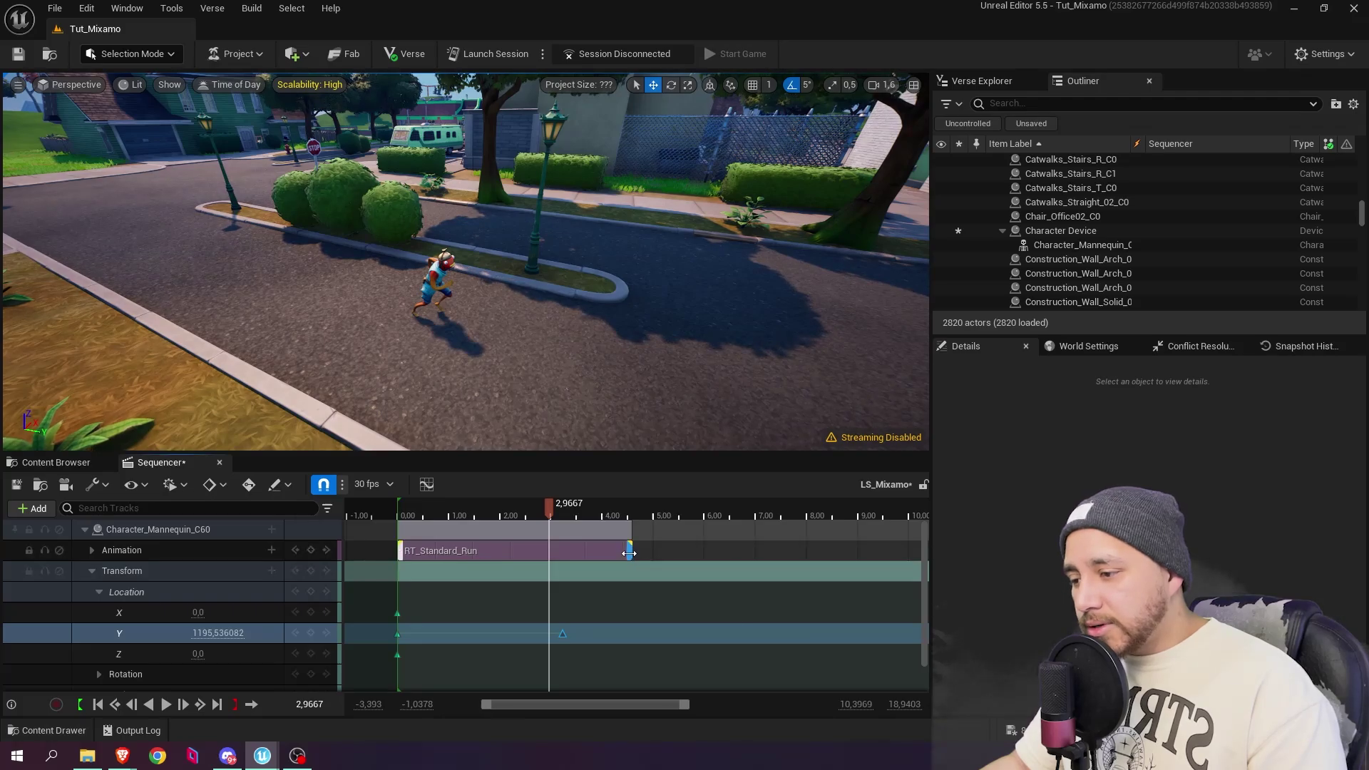
Step: Shorten the RT_Standard_Run section to about 3.23 seconds and add the RT_Fall_Flat animation at about 3.57 seconds
{"action": "left_click_drag", "start_coordinate": [629, 552], "coordinate": [559, 557]}
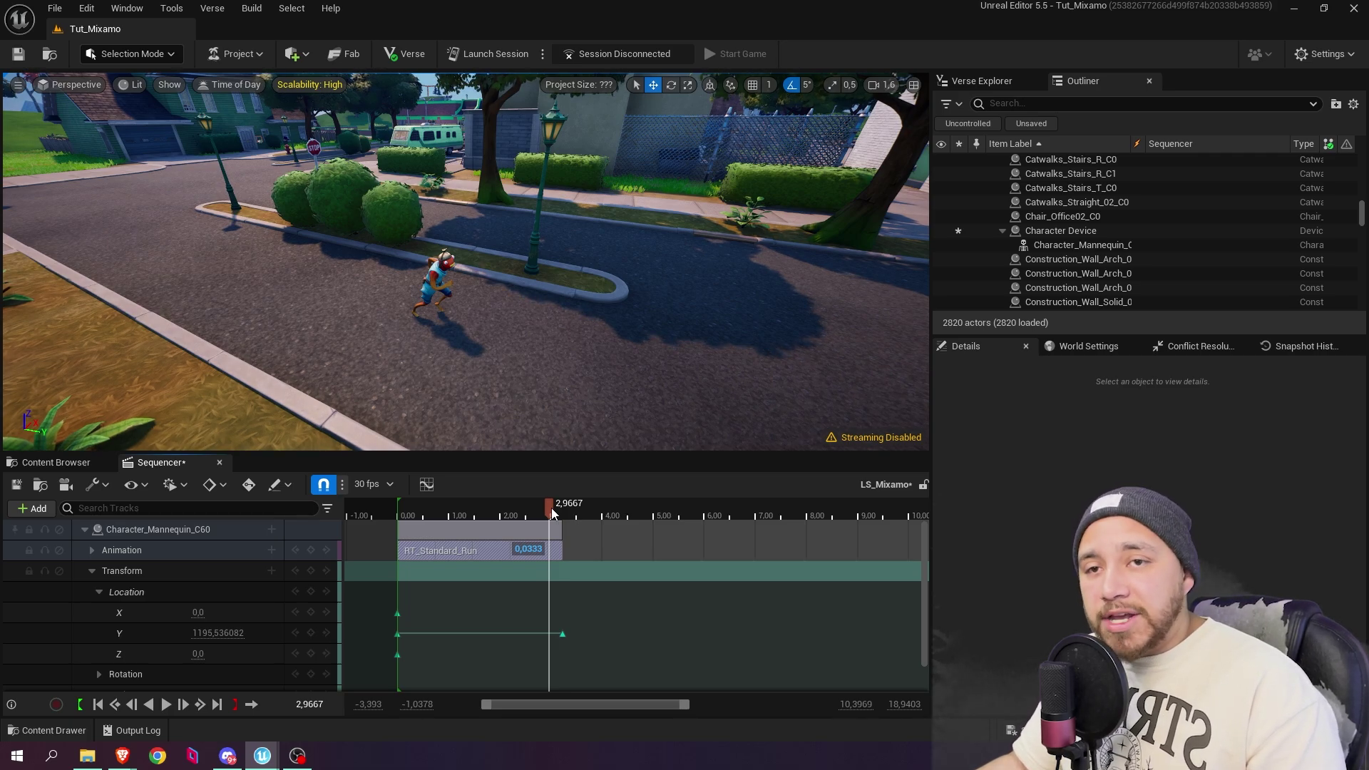
{"action": "mouse_move", "coordinate": [553, 512]}
{"action": "left_mouse_down"}
{"action": "mouse_move", "coordinate": [508, 508]}
{"action": "mouse_move", "coordinate": [579, 511]}
{"action": "left_mouse_up"}
{"action": "left_click", "coordinate": [169, 553]}
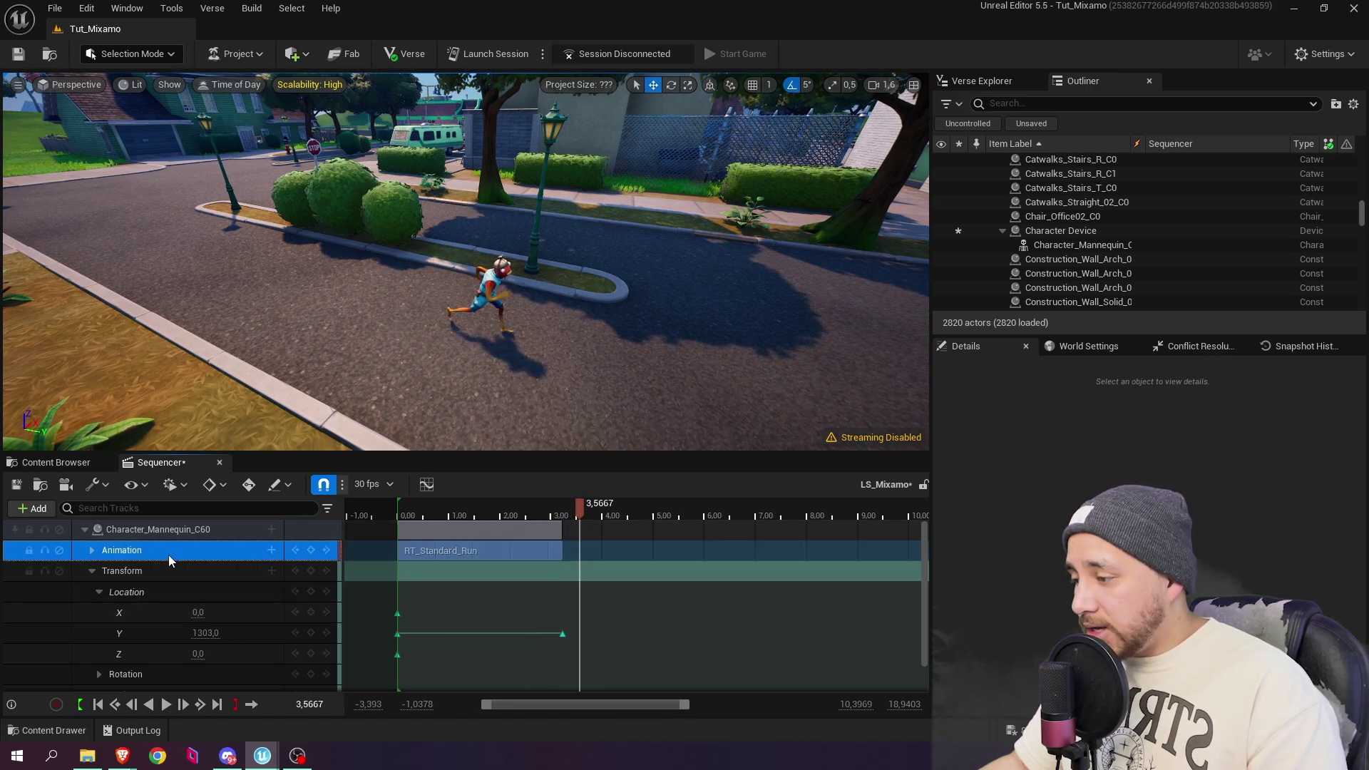
{"action": "left_click", "coordinate": [272, 553]}
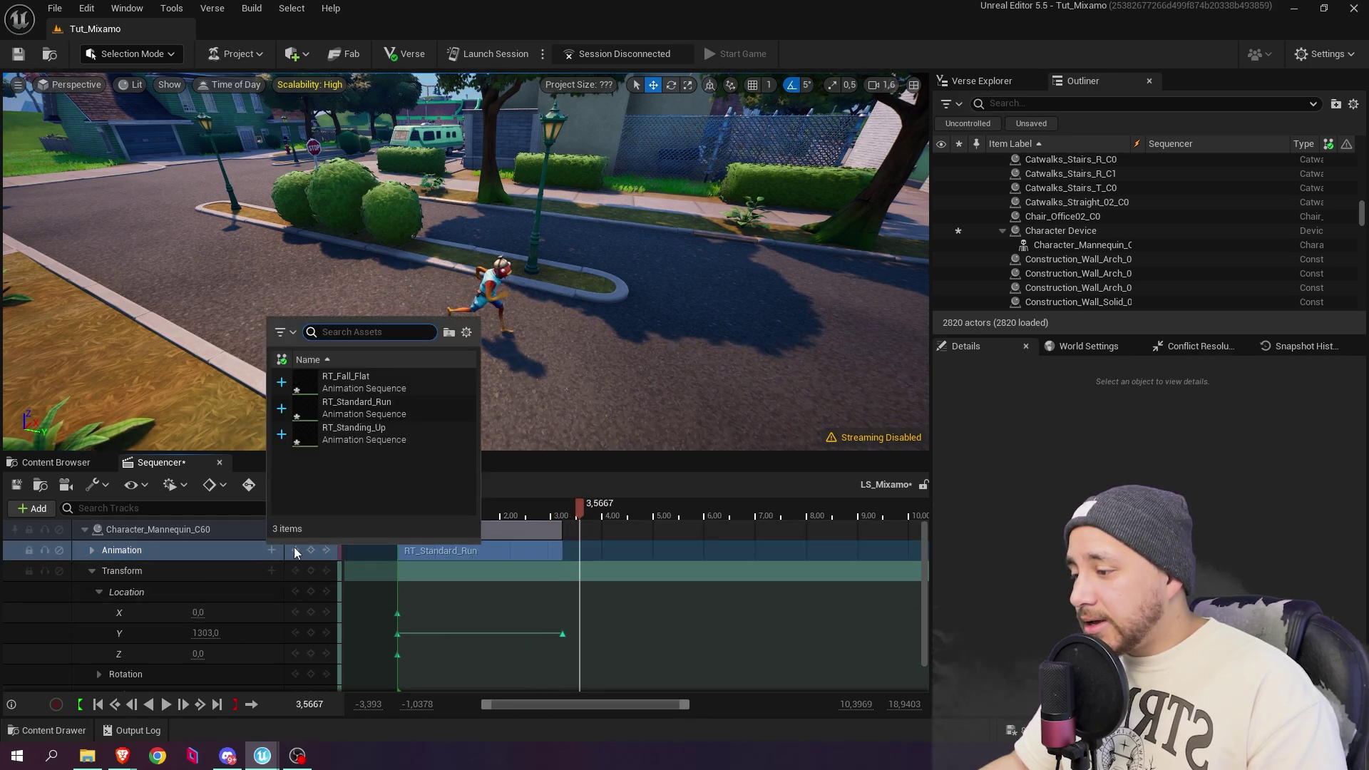
{"action": "left_click", "coordinate": [408, 387]}
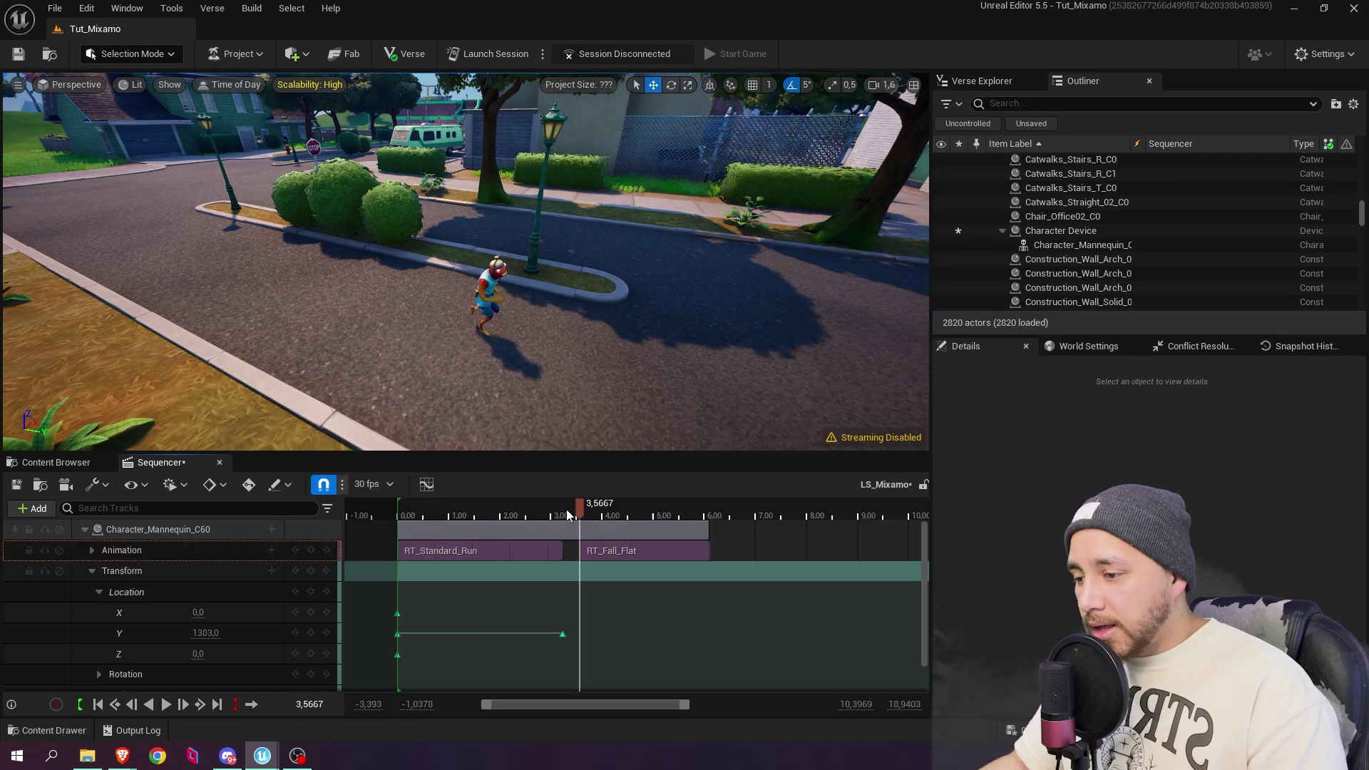
Step: Align the start of the RT_Fall_Flat section with the end of RT_Standard_Run and review the transition
{"action": "left_click_drag", "start_coordinate": [566, 509], "coordinate": [523, 510]}
{"action": "left_click_drag", "start_coordinate": [648, 552], "coordinate": [631, 552]}
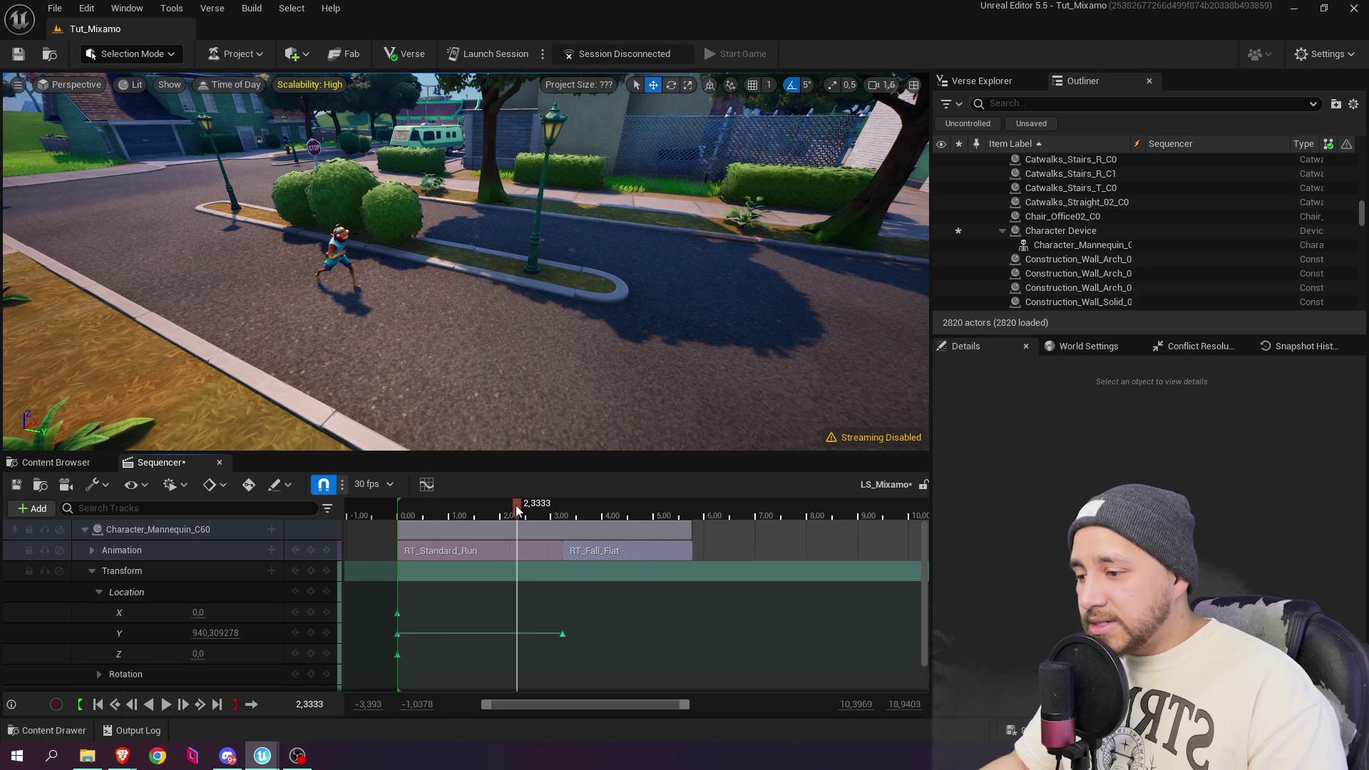
{"action": "key", "text": "space"}
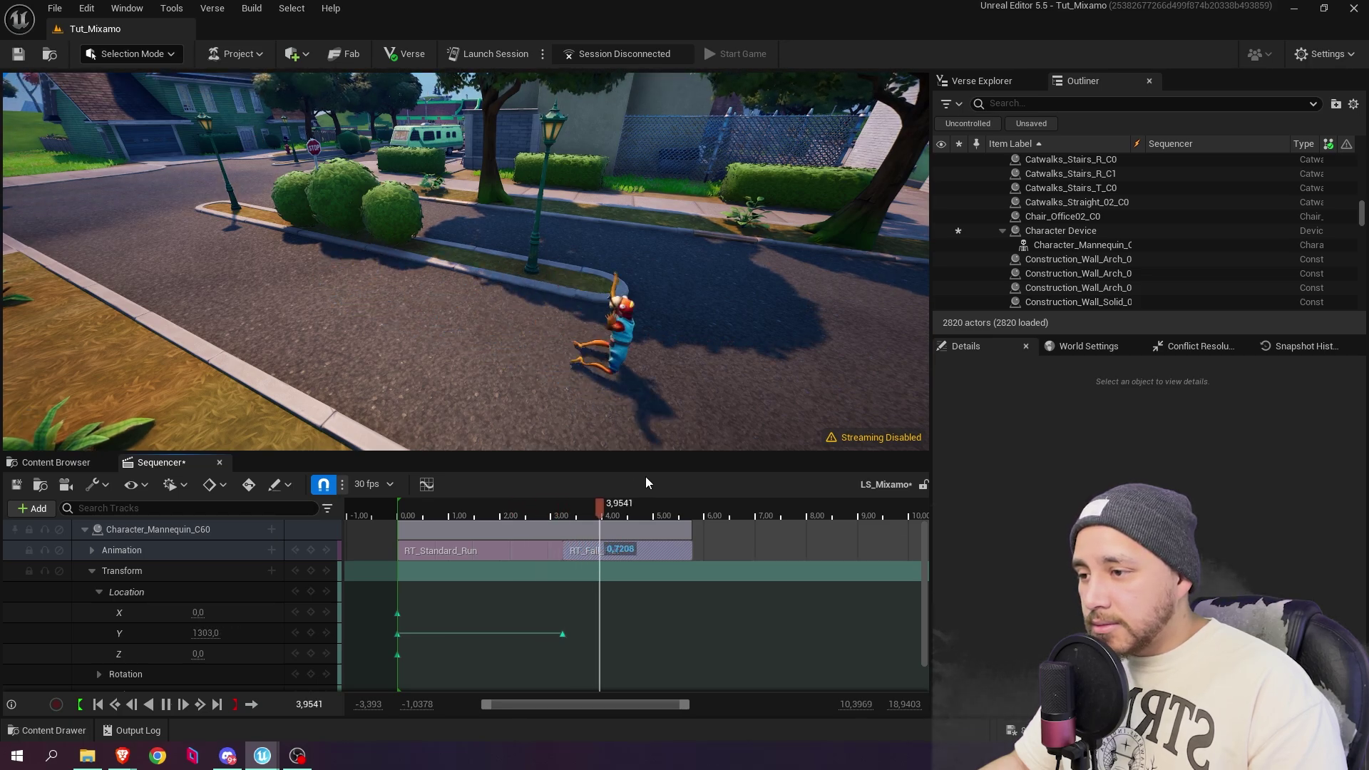
{"action": "mouse_move", "coordinate": [579, 503]}
{"action": "left_mouse_down"}
{"action": "mouse_move", "coordinate": [549, 503]}
{"action": "mouse_move", "coordinate": [608, 503]}
{"action": "mouse_move", "coordinate": [562, 507]}
{"action": "left_mouse_up"}
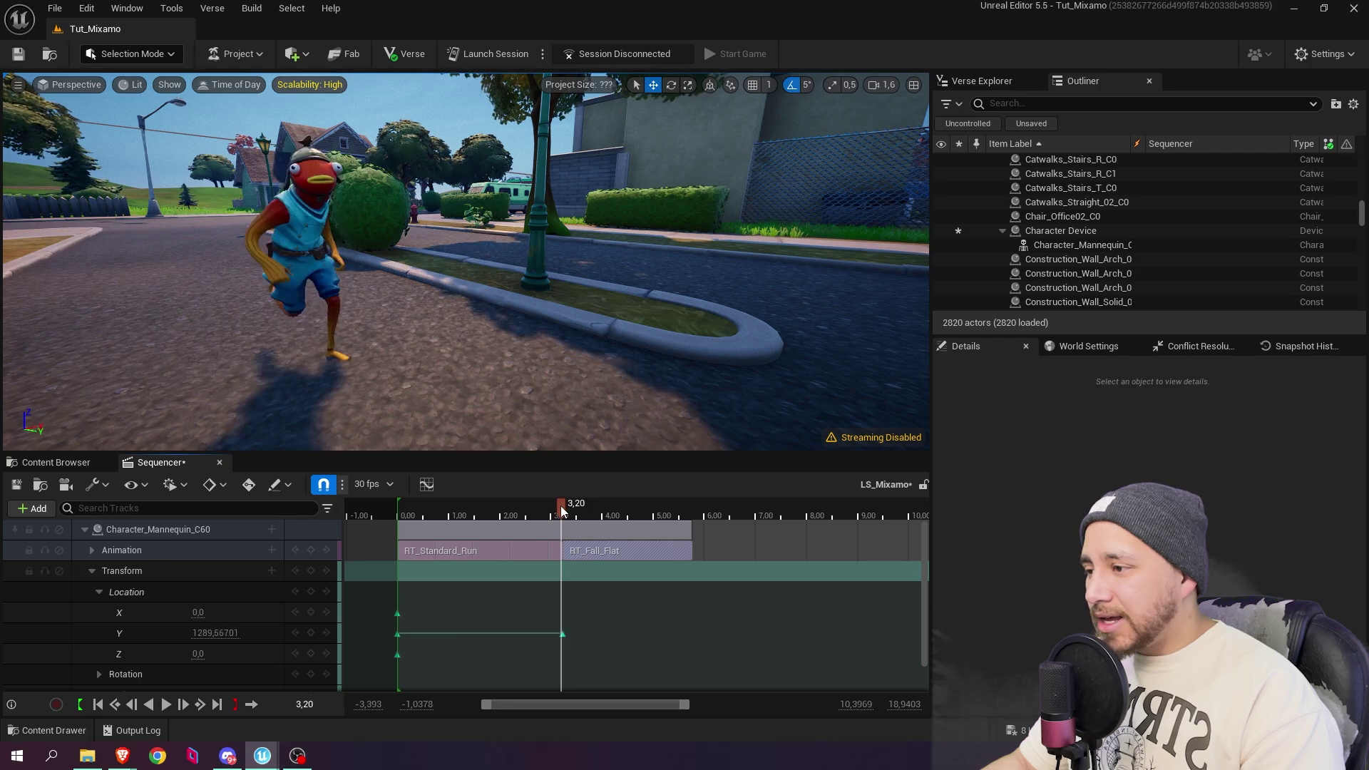
{"action": "left_click_drag", "start_coordinate": [560, 506], "coordinate": [560, 507]}
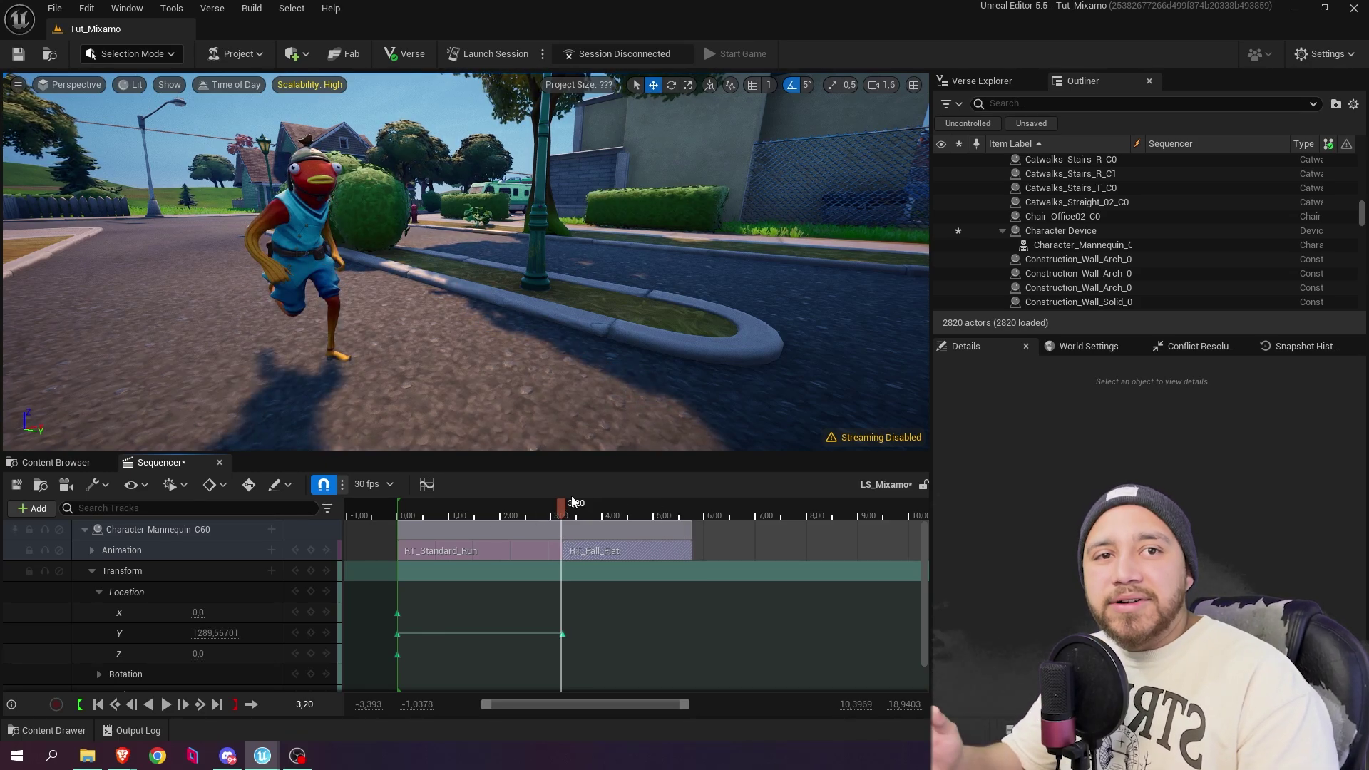
Step: Move the RT_Fall_Flat section to start at about 4.1 seconds and extend RT_Standard_Run to about 3.6 seconds
{"action": "left_click_drag", "start_coordinate": [686, 708], "coordinate": [612, 703]}
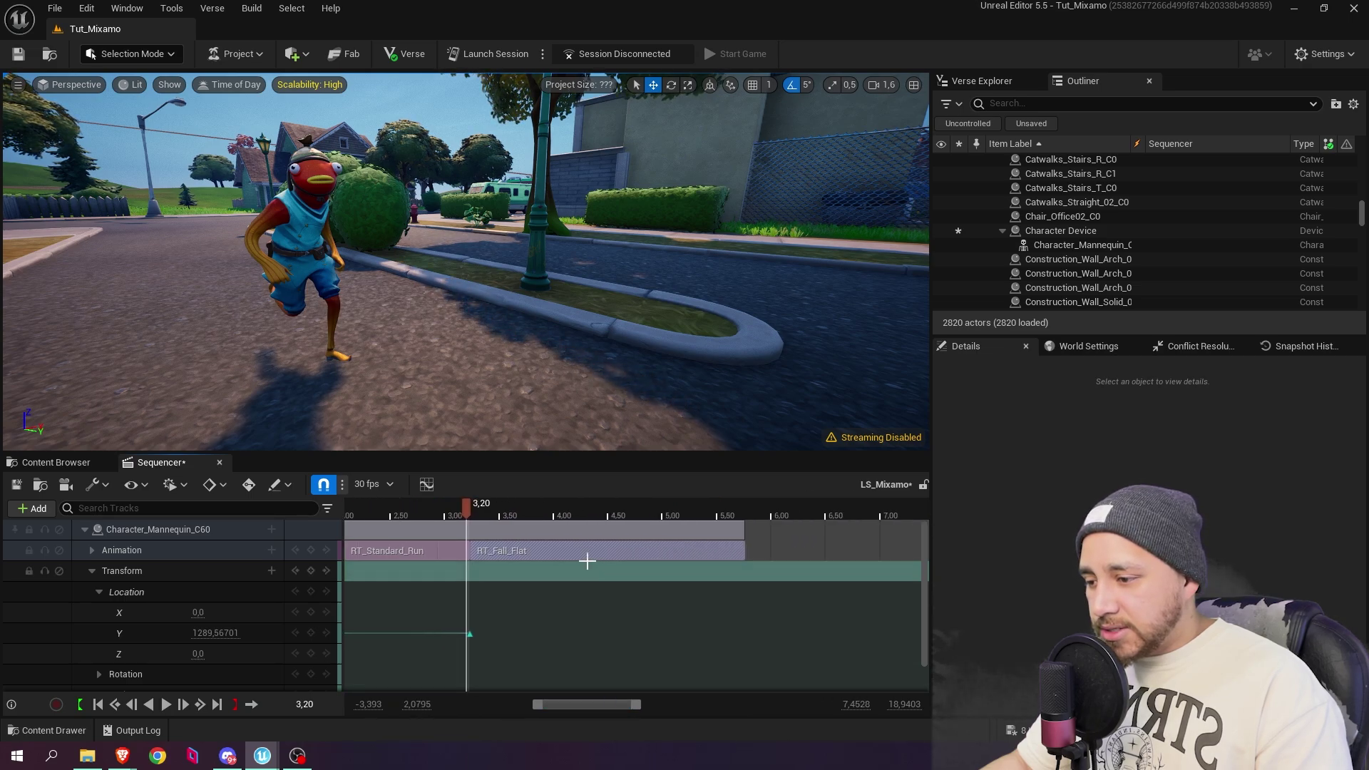
{"action": "left_click_drag", "start_coordinate": [558, 549], "coordinate": [656, 547]}
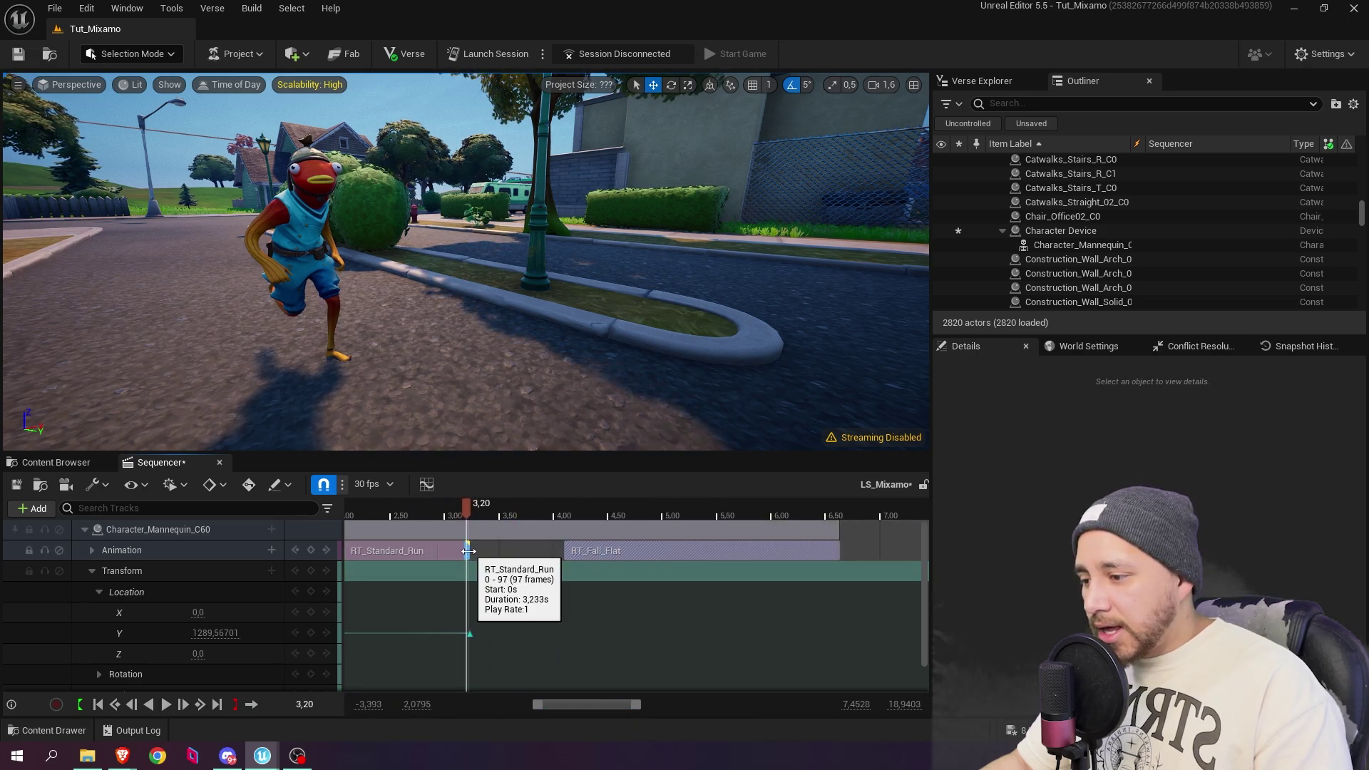
{"action": "left_click_drag", "start_coordinate": [471, 554], "coordinate": [471, 551]}
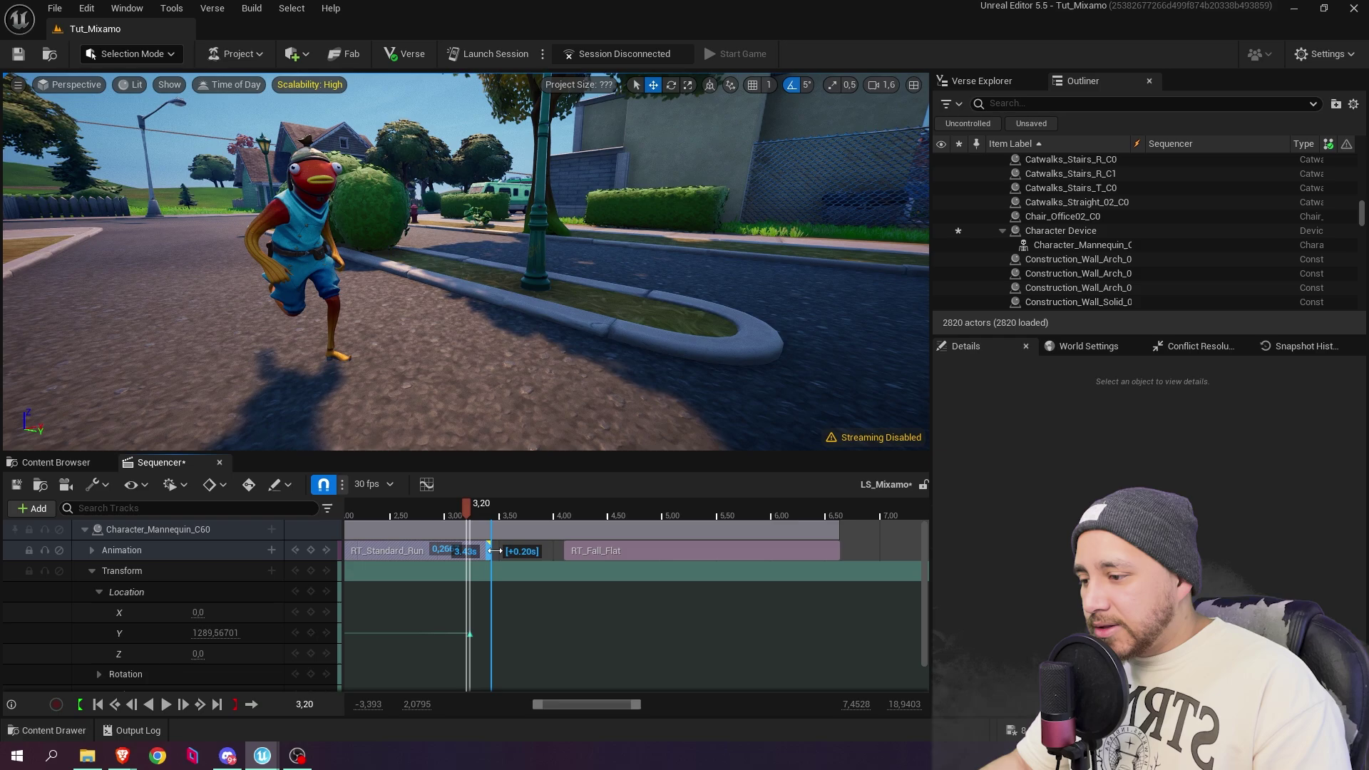
{"action": "left_click", "coordinate": [565, 512]}
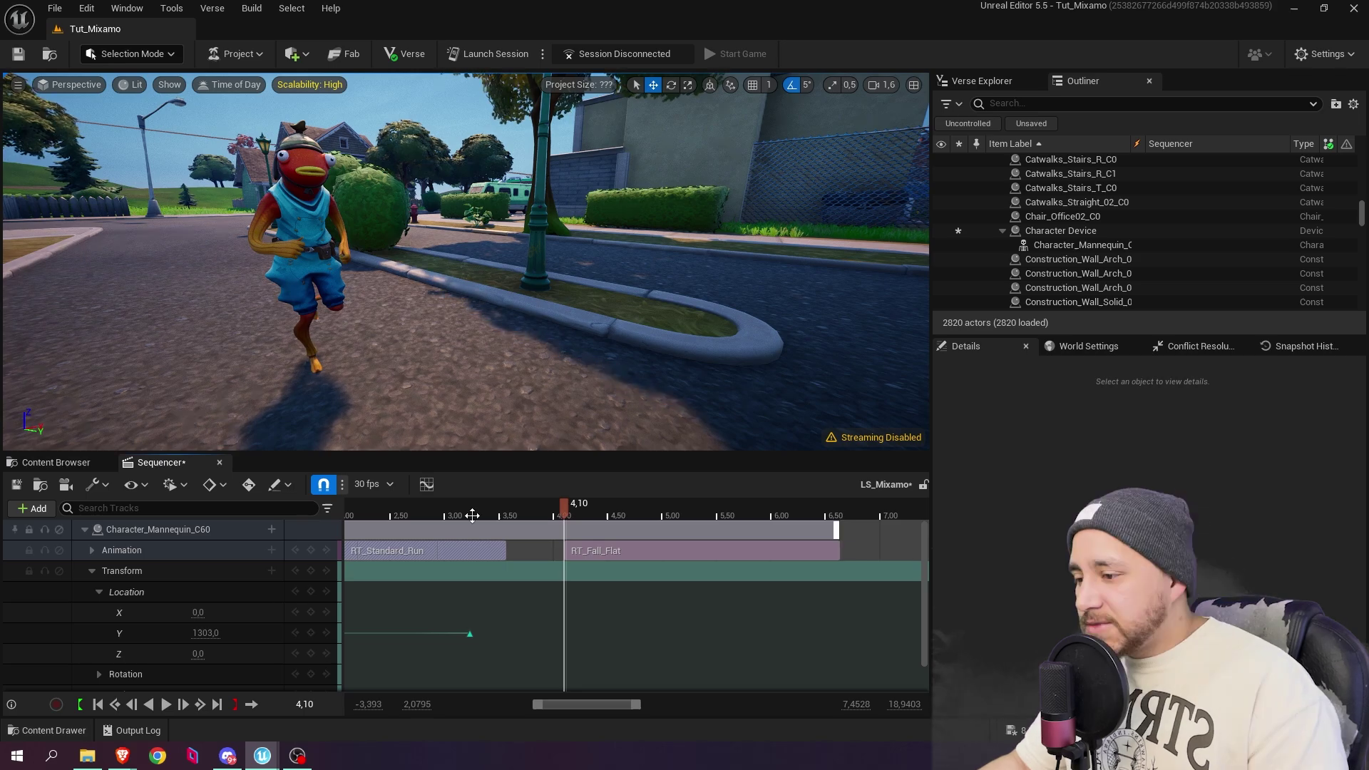
Step: Move the last Y location key to 3.5667 seconds, at the end of RT_Standard_Run, and replay the run
{"action": "left_click_drag", "start_coordinate": [560, 513], "coordinate": [463, 513]}
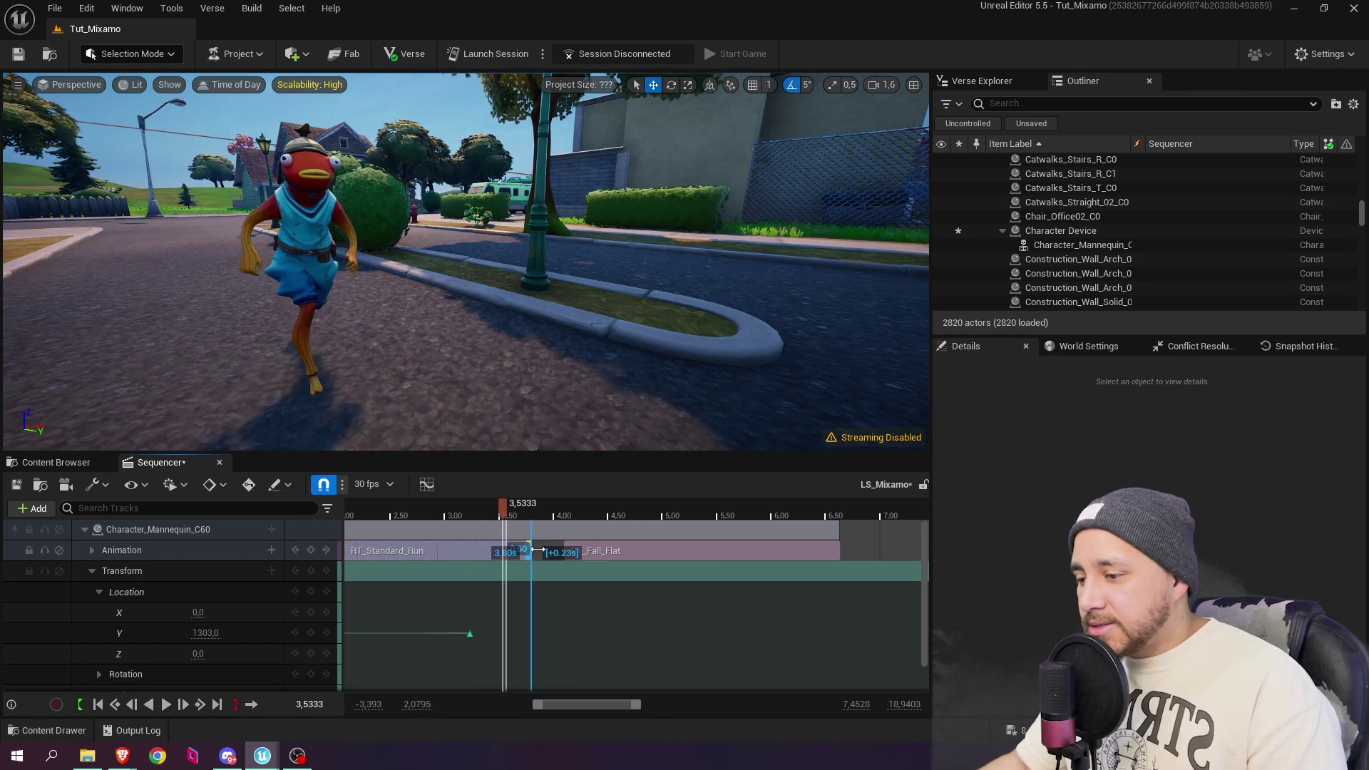
{"action": "key", "text": "Right"}
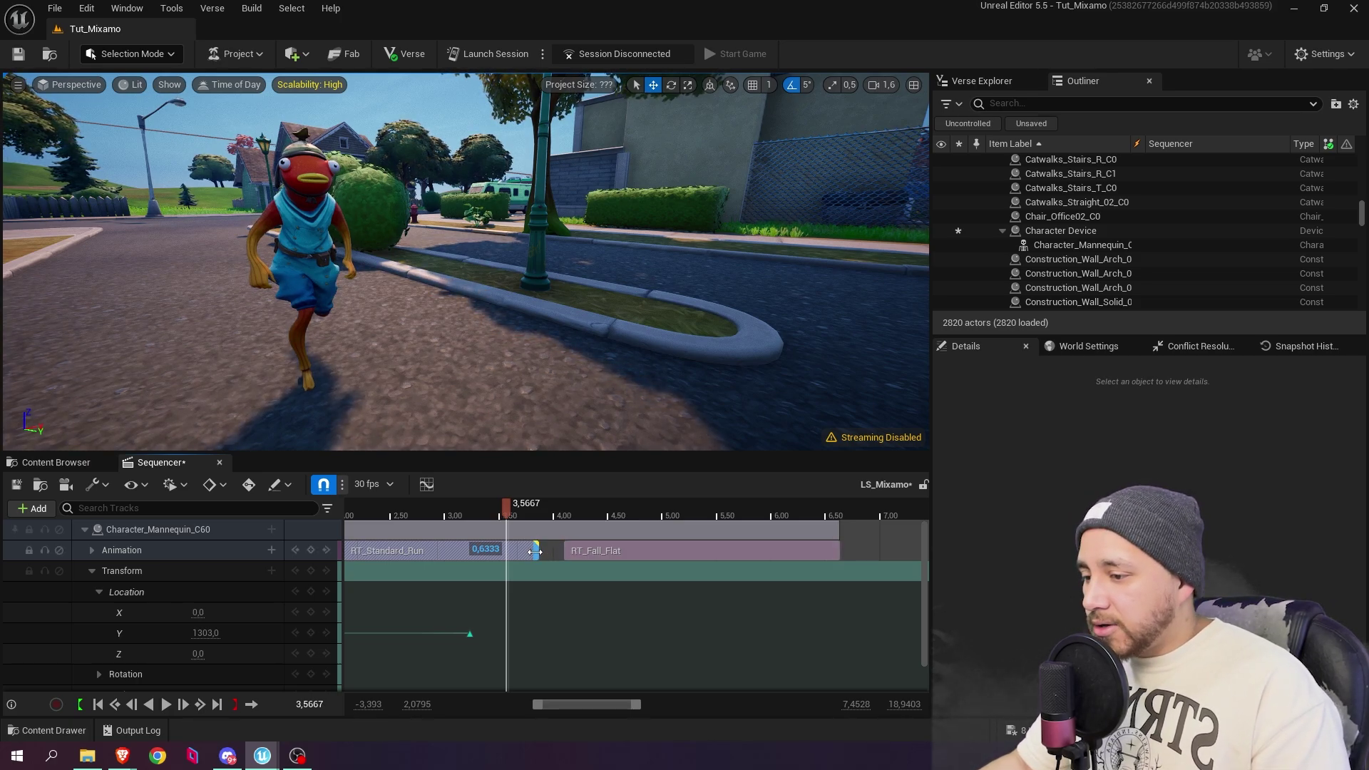
{"action": "left_click_drag", "start_coordinate": [505, 561], "coordinate": [506, 561]}
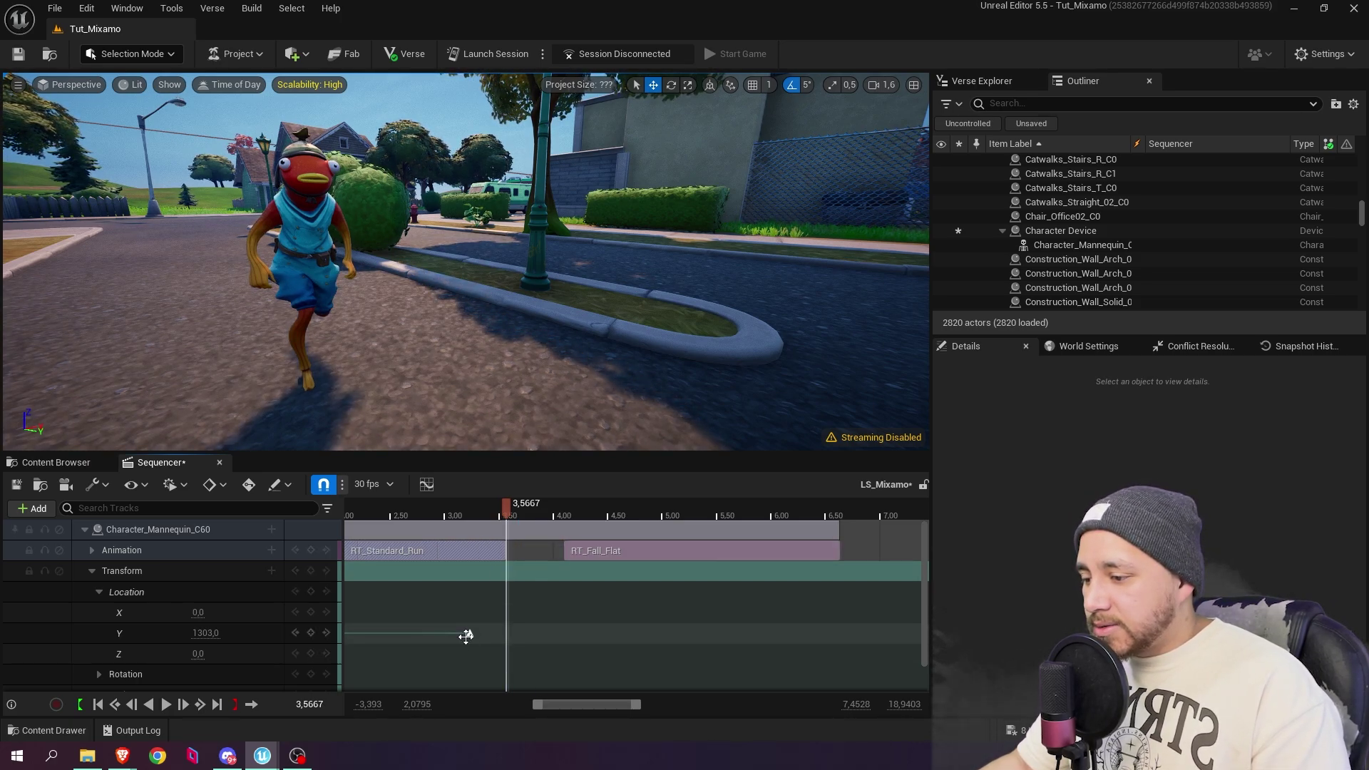
{"action": "left_click_drag", "start_coordinate": [466, 636], "coordinate": [501, 636]}
{"action": "scroll", "coordinate": [520, 620], "scroll_direction": "down", "scroll_amount": 5, "text": "ctrl"}
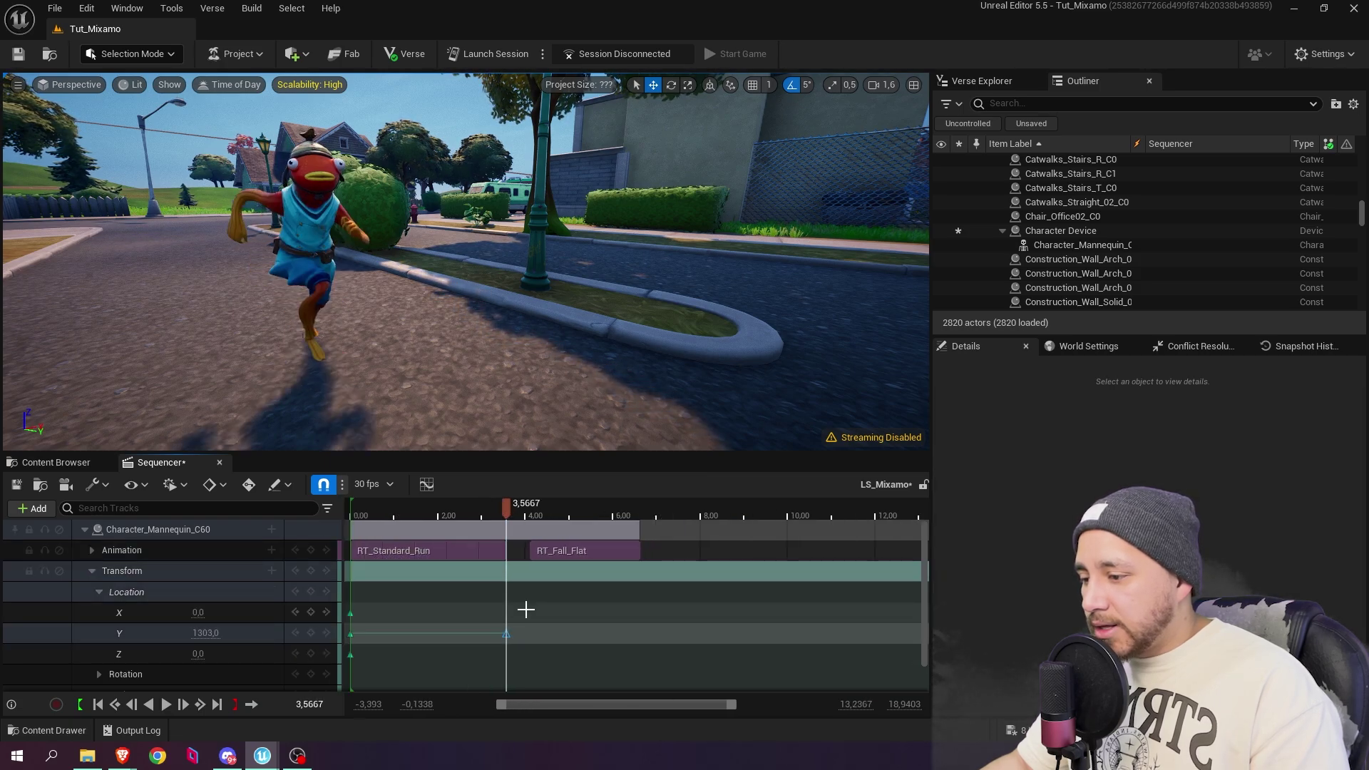
{"action": "left_click_drag", "start_coordinate": [485, 507], "coordinate": [449, 509]}
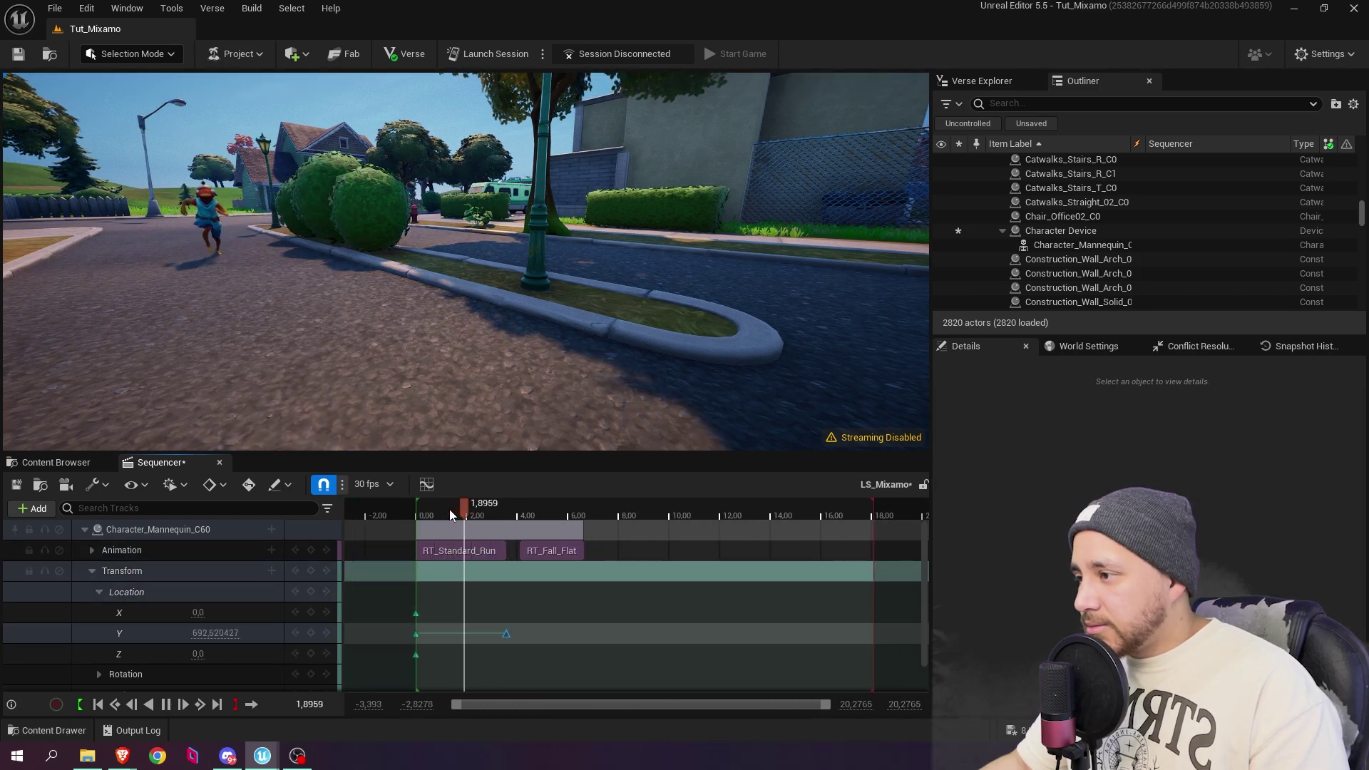
{"action": "key", "text": "space"}
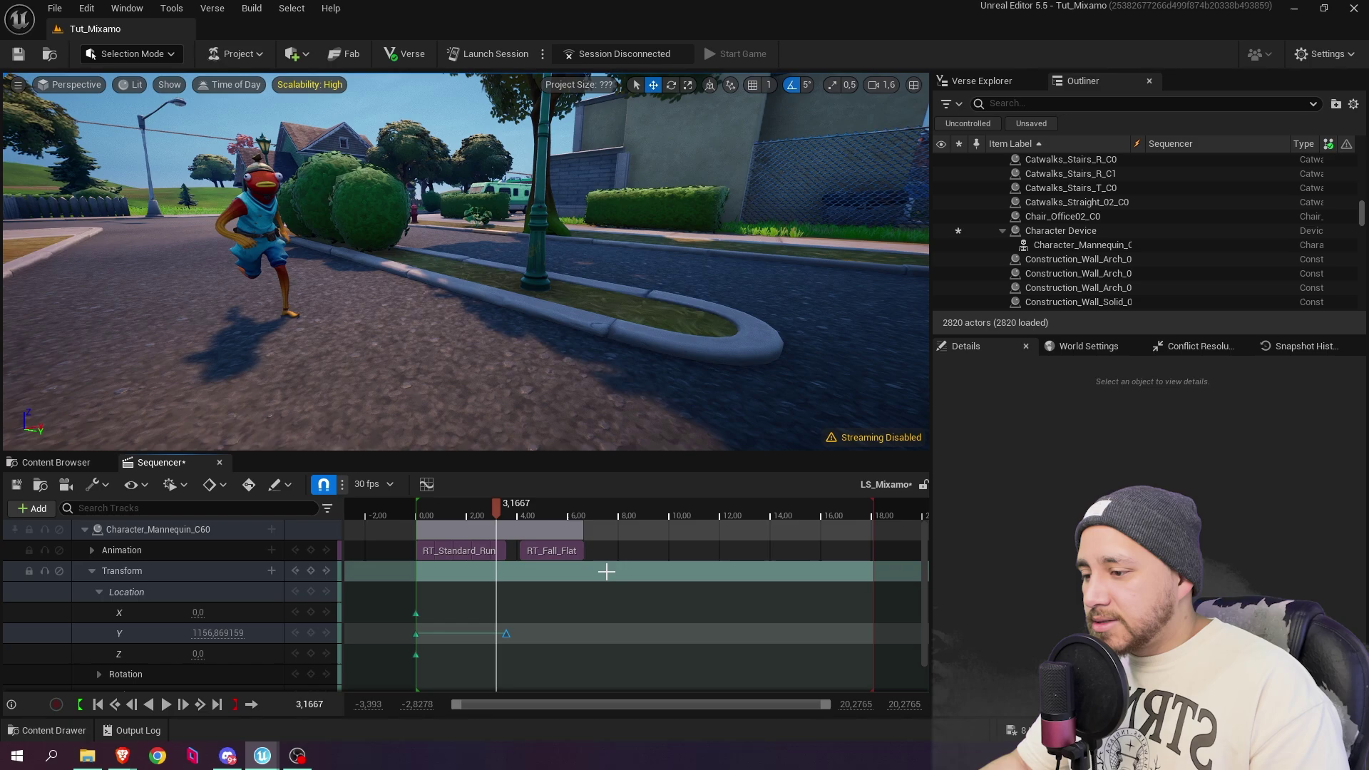
Step: Move RT_Fall_Flat back to start where RT_Standard_Run ends, at about 3.57 seconds, and play through the transition
{"action": "scroll", "coordinate": [522, 580], "scroll_direction": "up", "scroll_amount": 5, "text": "ctrl"}
{"action": "left_click_drag", "start_coordinate": [687, 547], "coordinate": [621, 549]}
{"action": "left_click", "coordinate": [448, 506]}
{"action": "key", "text": "space"}
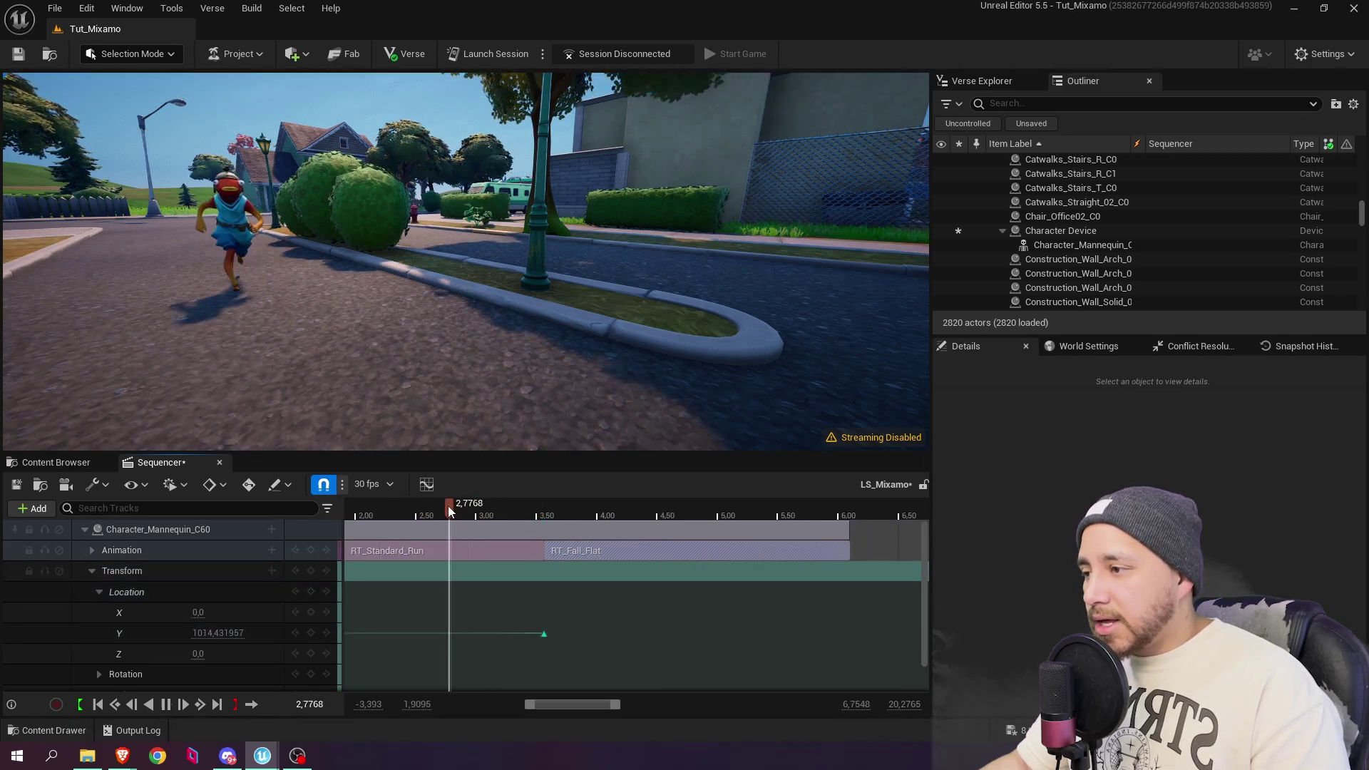
{"action": "key", "text": "space"}
{"action": "left_click_drag", "start_coordinate": [570, 507], "coordinate": [537, 504]}
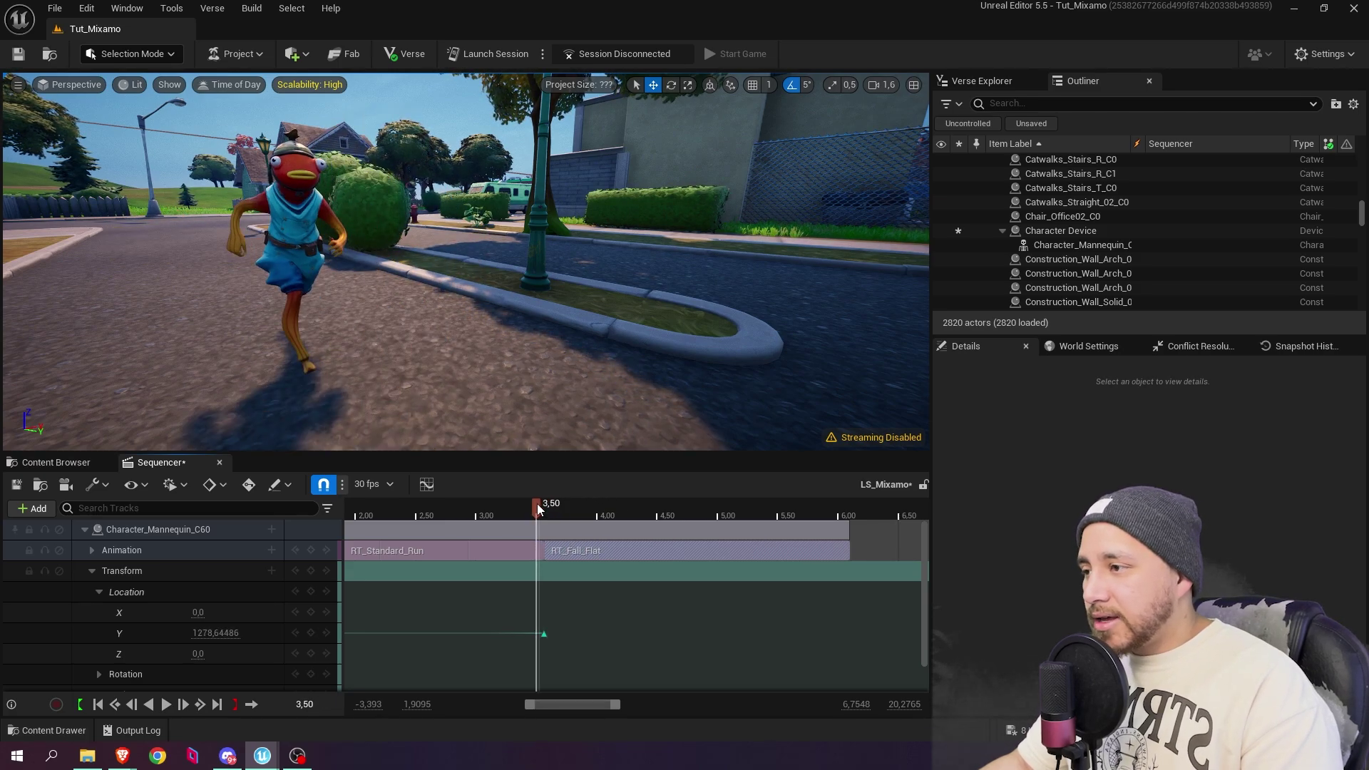
{"action": "key", "text": "Right"}
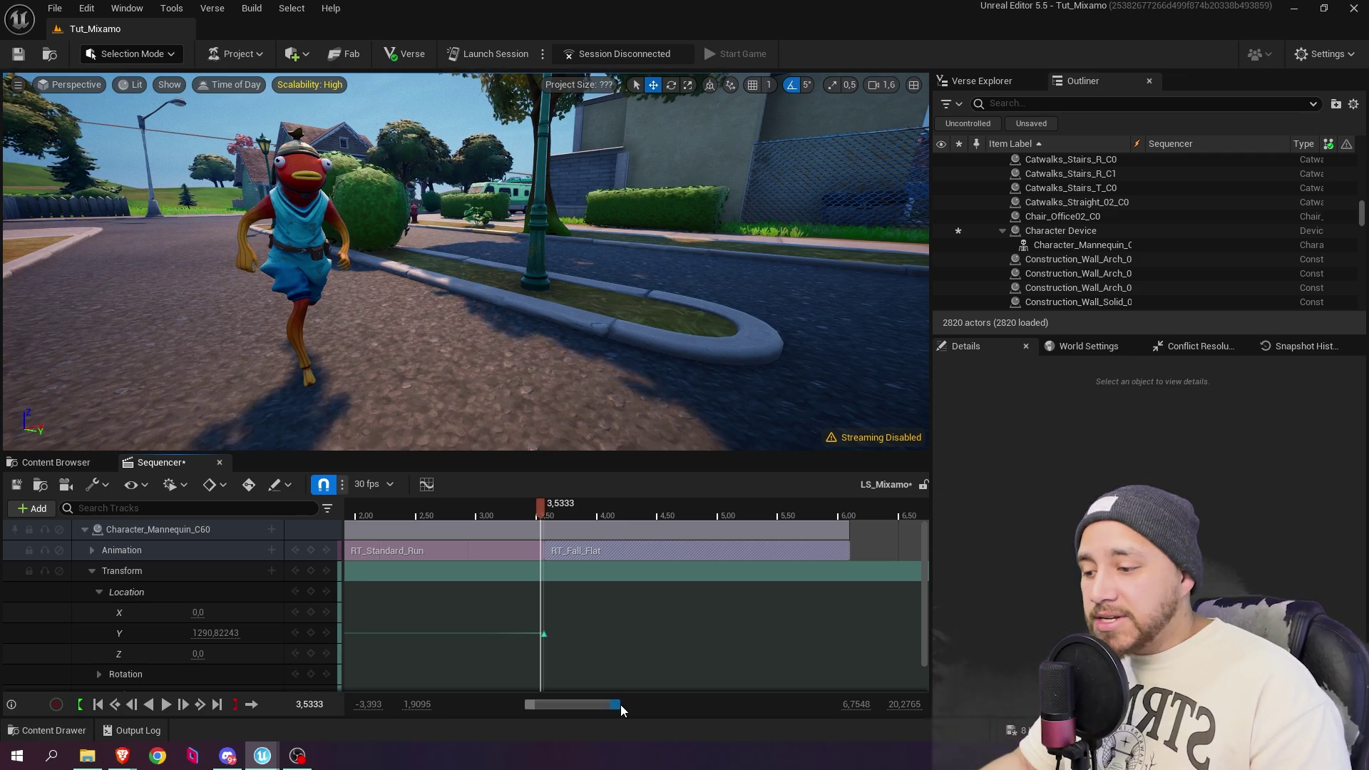
Step: Overlap RT_Fall_Flat with the end of RT_Standard_Run, starting at about 3.43 seconds, and step through the blend frame by frame
{"action": "left_click_drag", "start_coordinate": [620, 705], "coordinate": [553, 707]}
{"action": "key", "text": "Left"}
{"action": "key", "text": "Left"}
{"action": "key", "text": "Left"}
{"action": "key", "text": "Left"}
{"action": "key", "text": "Left"}
{"action": "key", "text": "Left"}
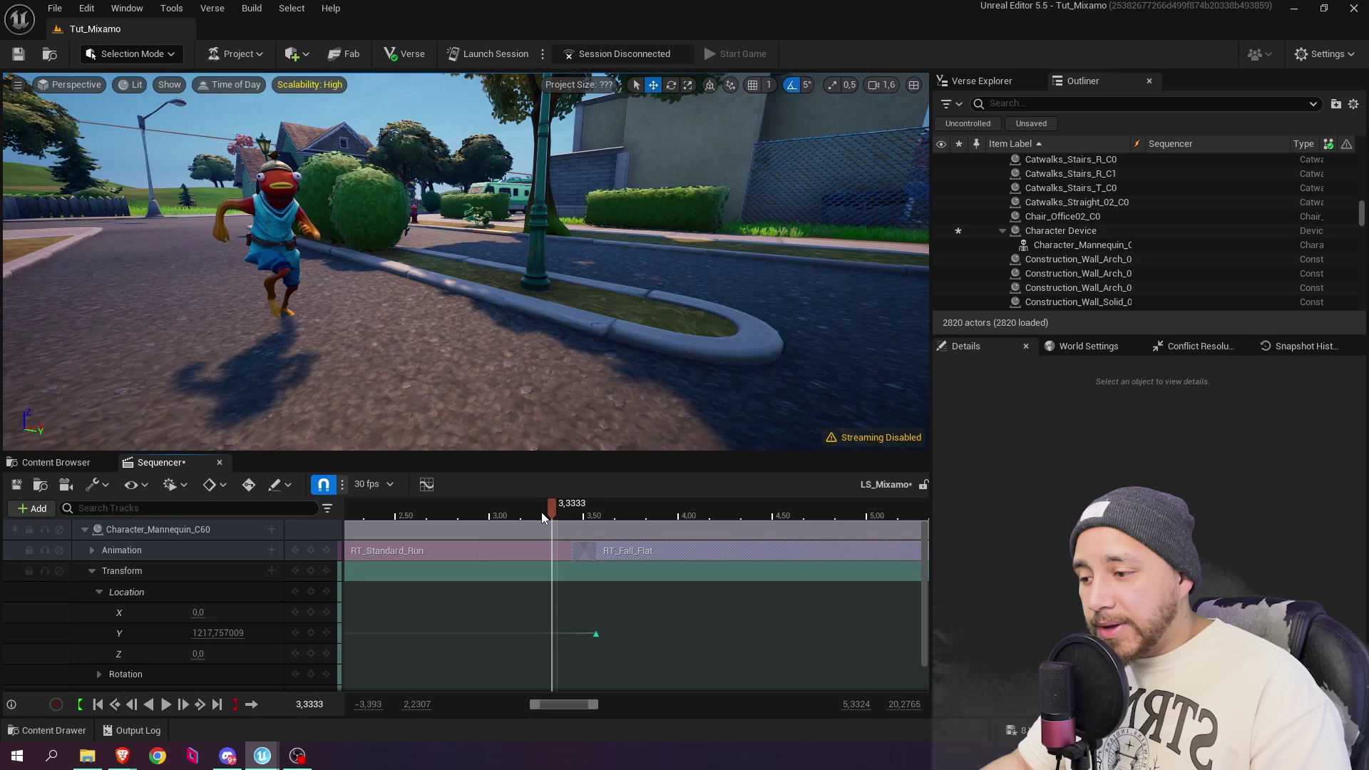
{"action": "left_click_drag", "start_coordinate": [552, 507], "coordinate": [567, 510]}
{"action": "key", "text": "Right"}
{"action": "key", "text": "Right"}
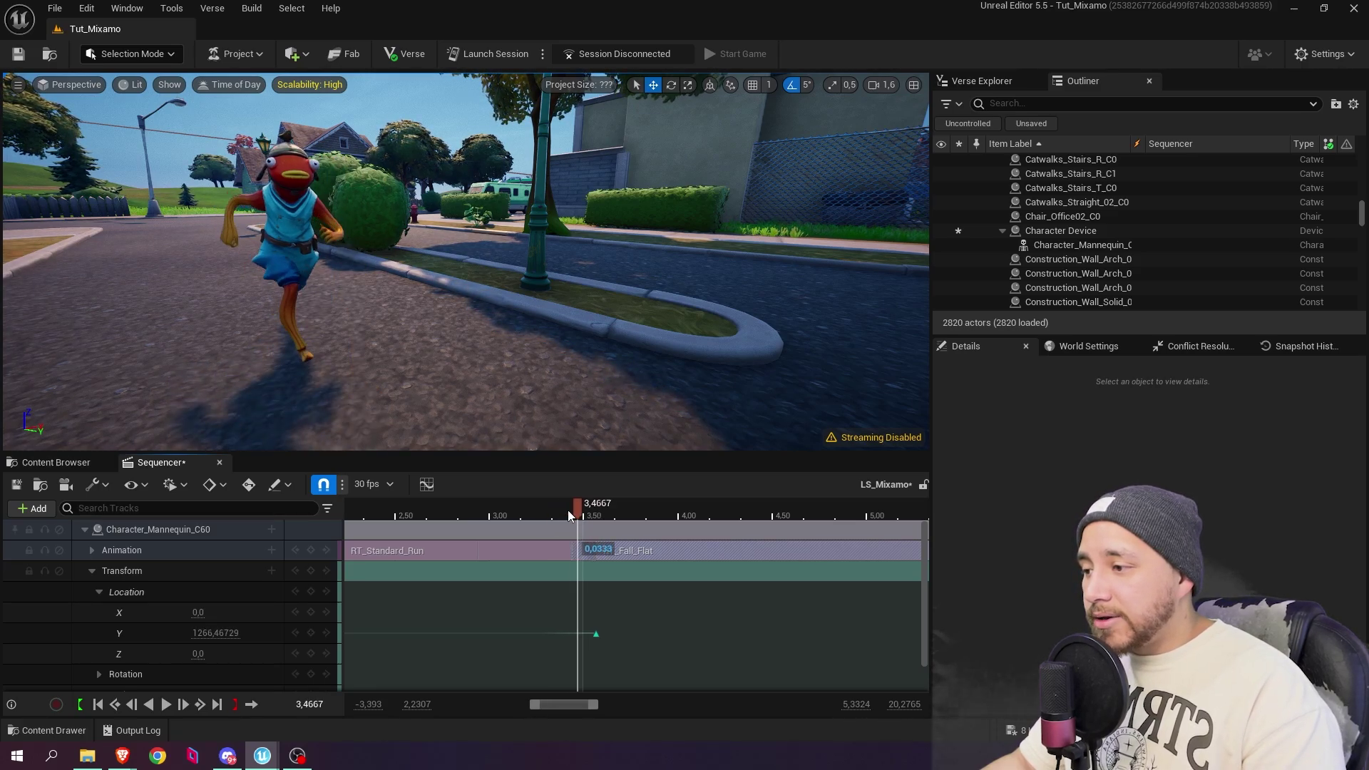
Step: Move the last Y location key to 3.4333 seconds, where the blend begins, and save the sequence after a playback check
{"action": "key", "text": "Left"}
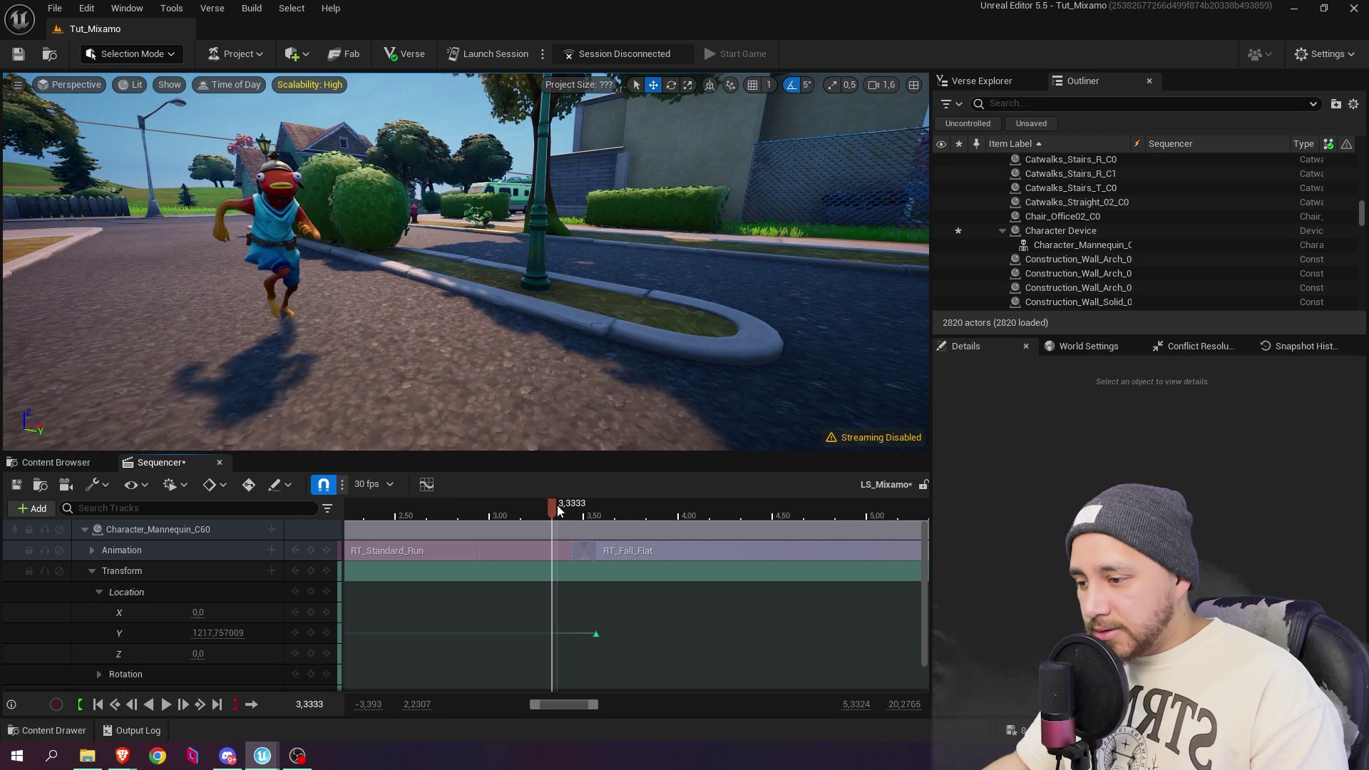
{"action": "left_click_drag", "start_coordinate": [596, 634], "coordinate": [567, 635]}
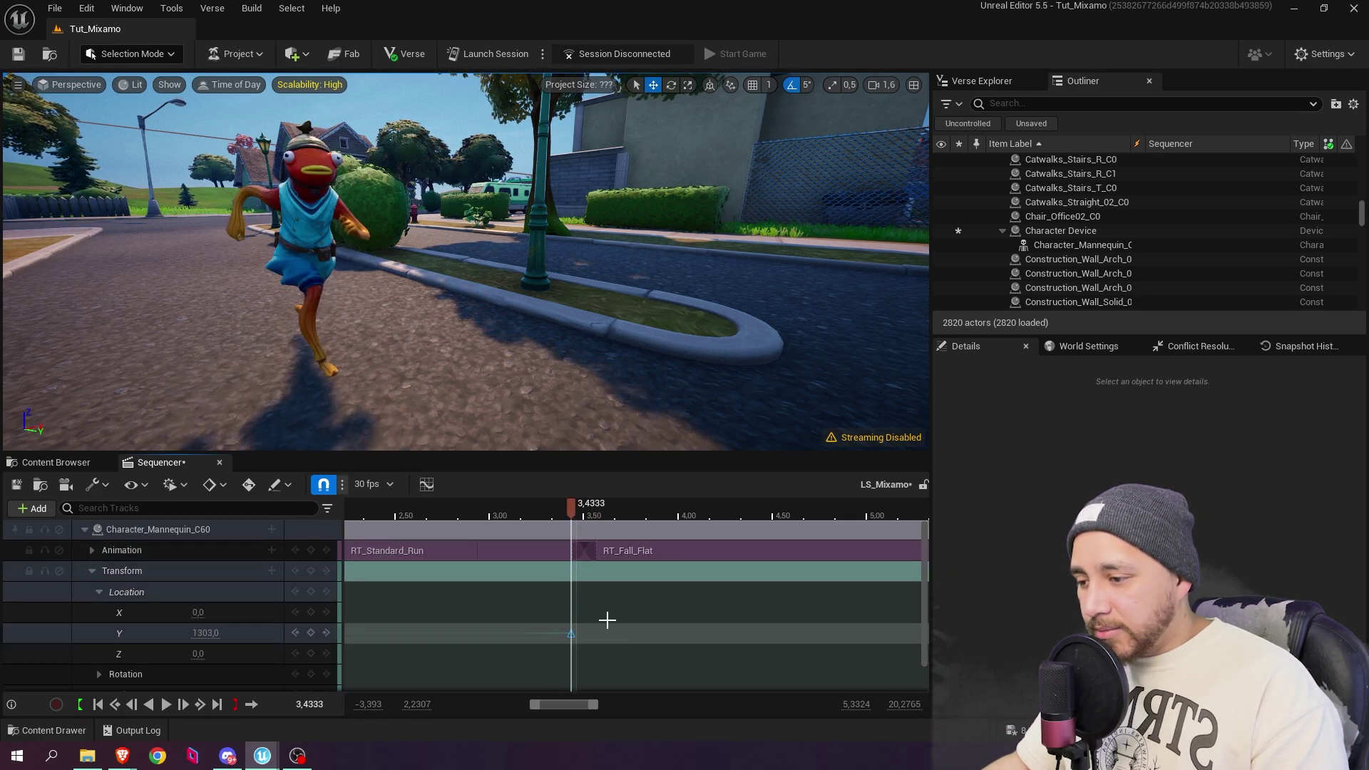
{"action": "scroll", "coordinate": [657, 580], "scroll_direction": "down", "scroll_amount": 5}
{"action": "left_click", "coordinate": [510, 508]}
{"action": "key", "text": "space"}
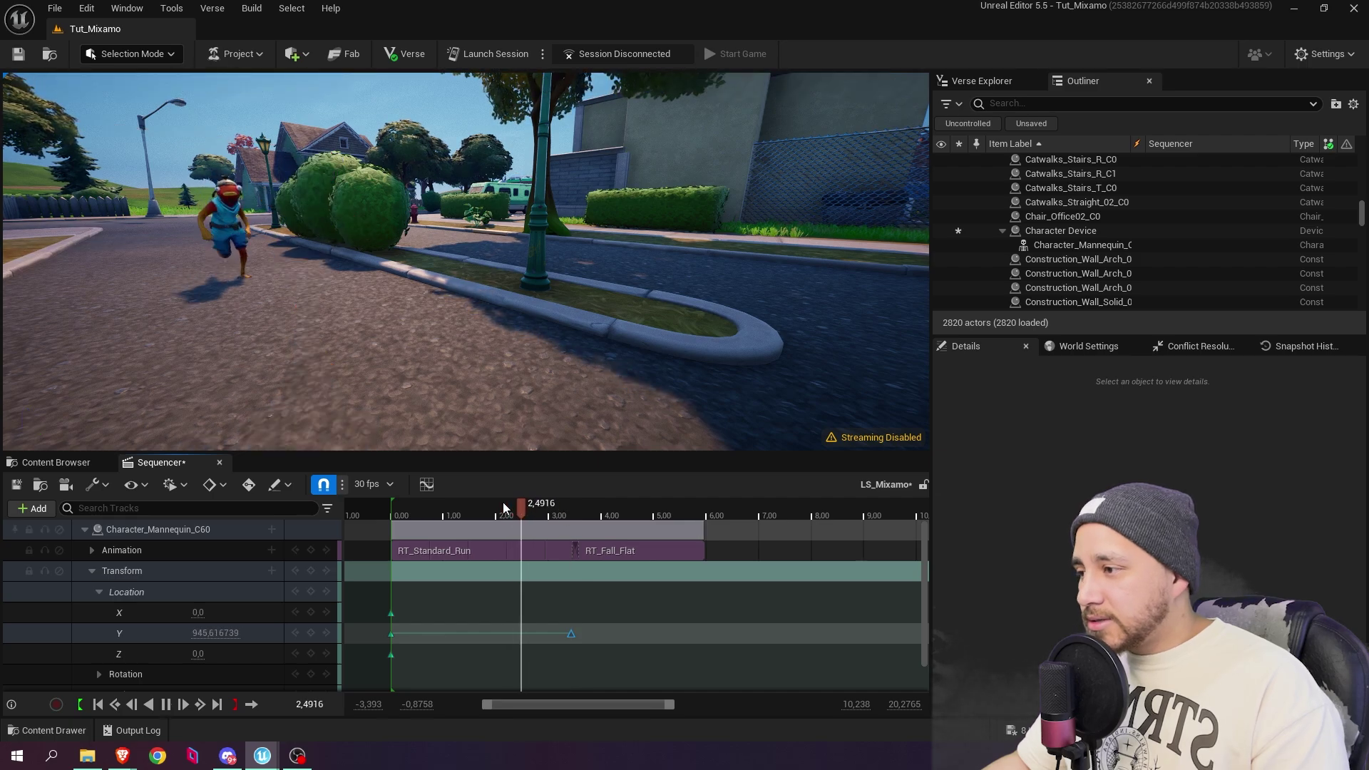
{"action": "key", "text": "space"}
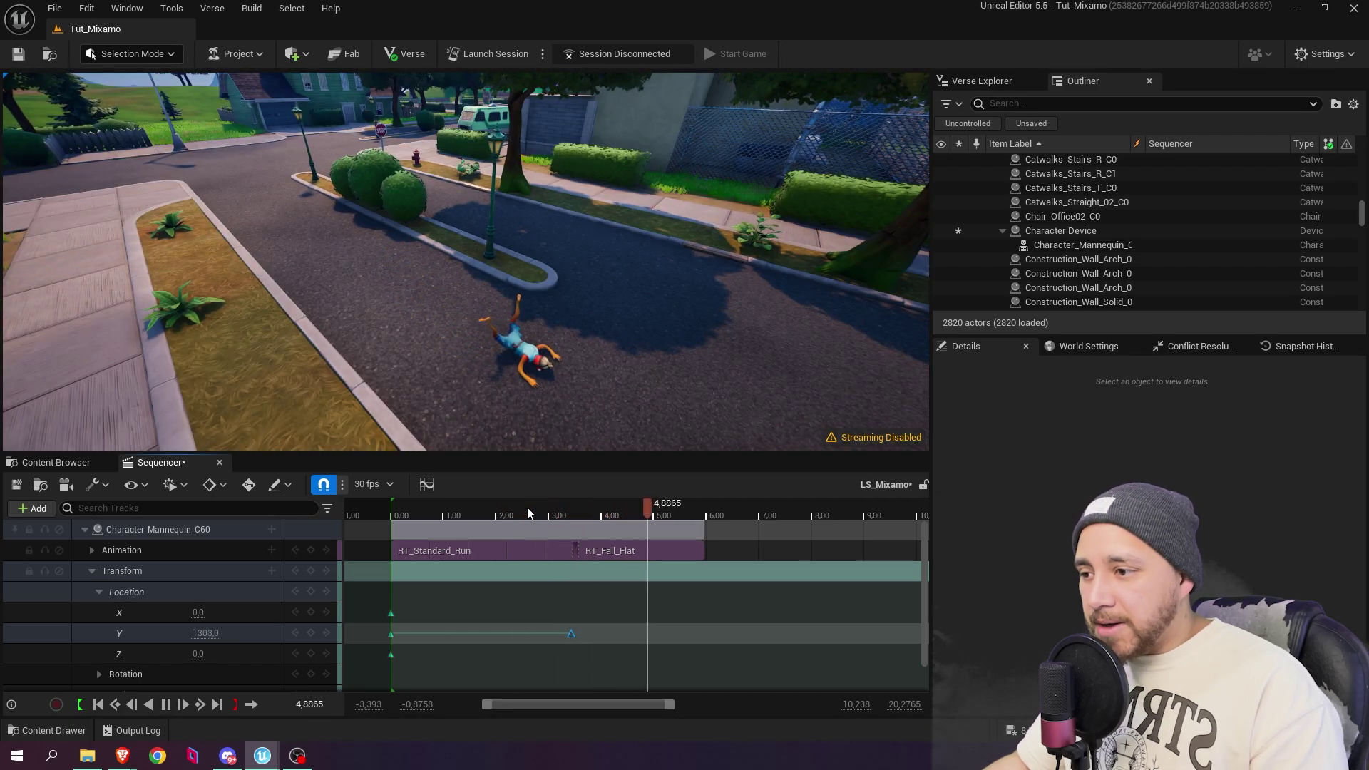
{"action": "key", "text": "ctrl+s"}
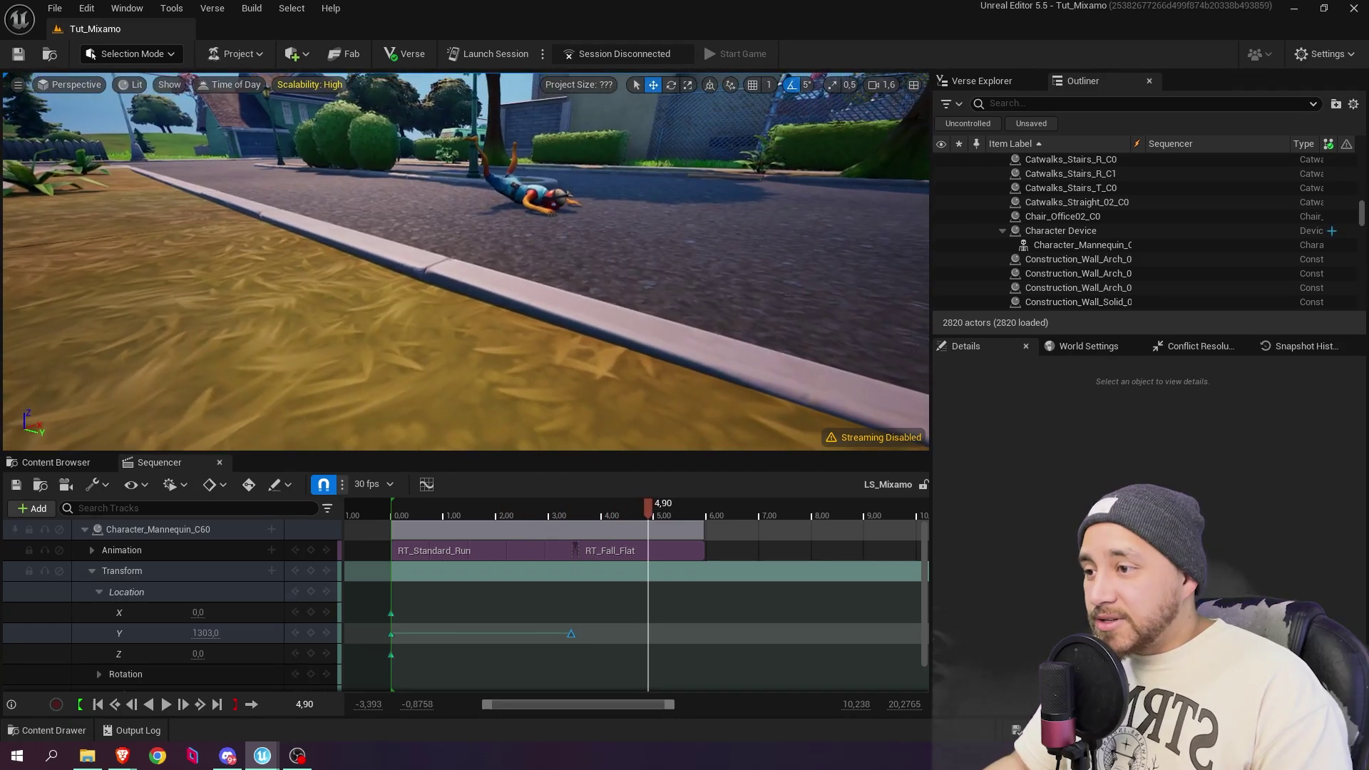
Step: Add the RT_Standing_Up animation to the Animation track and align its start with the end of RT_Fall_Flat
{"action": "left_click_drag", "start_coordinate": [638, 511], "coordinate": [678, 508]}
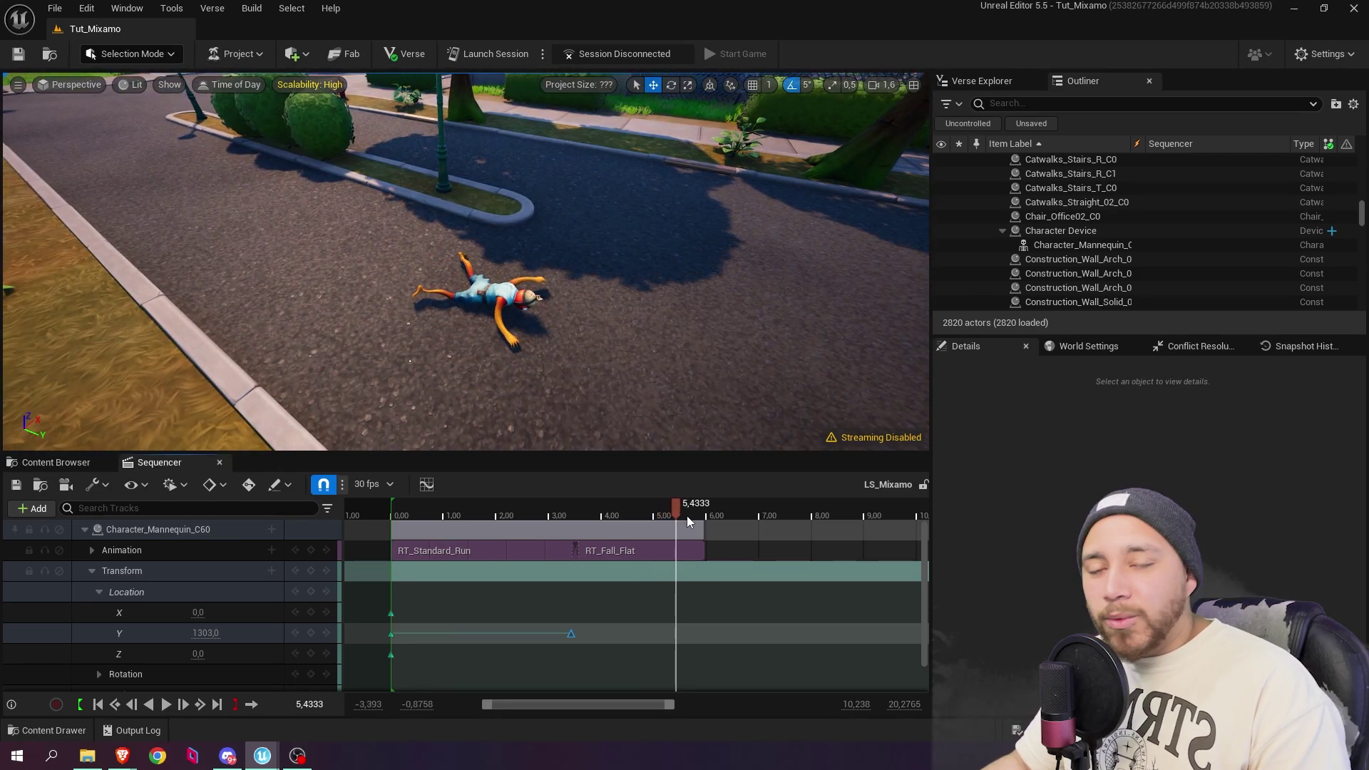
{"action": "left_click", "coordinate": [720, 508]}
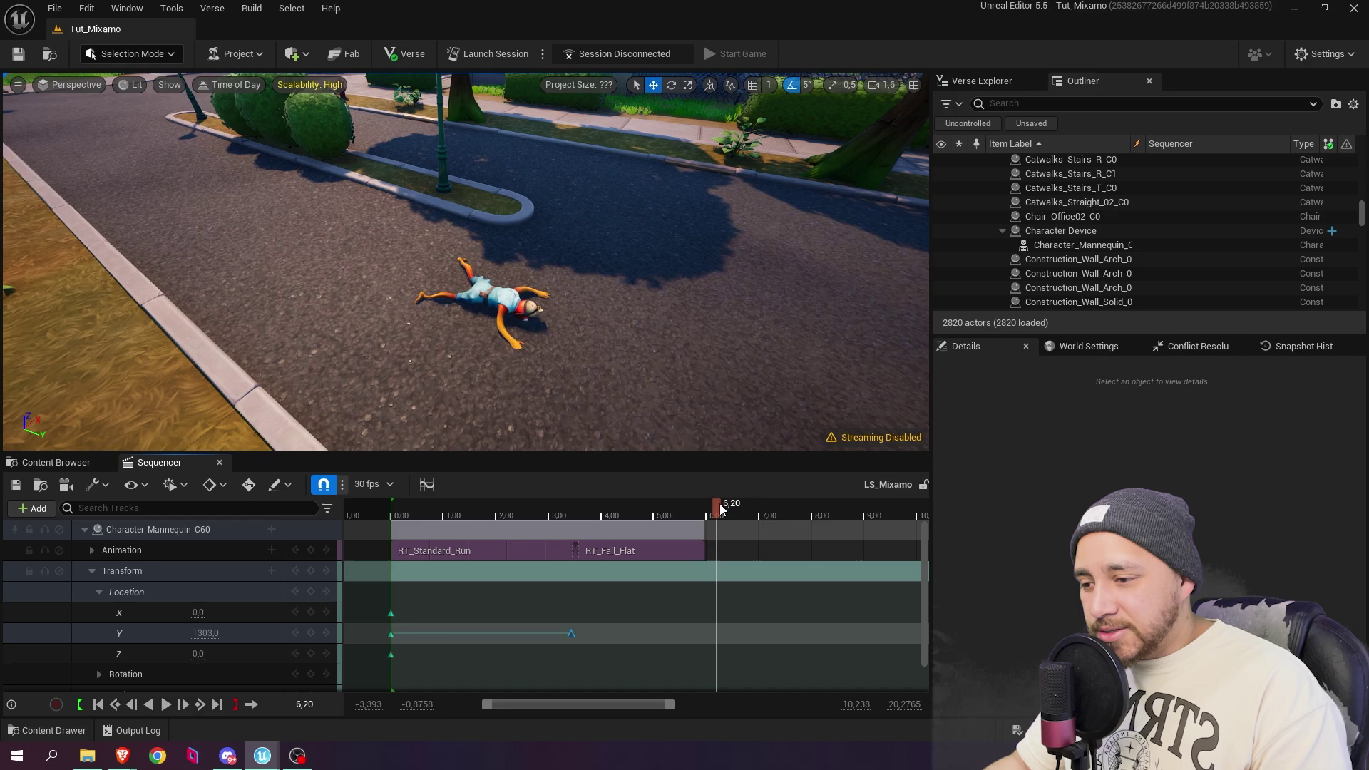
{"action": "left_click", "coordinate": [271, 550]}
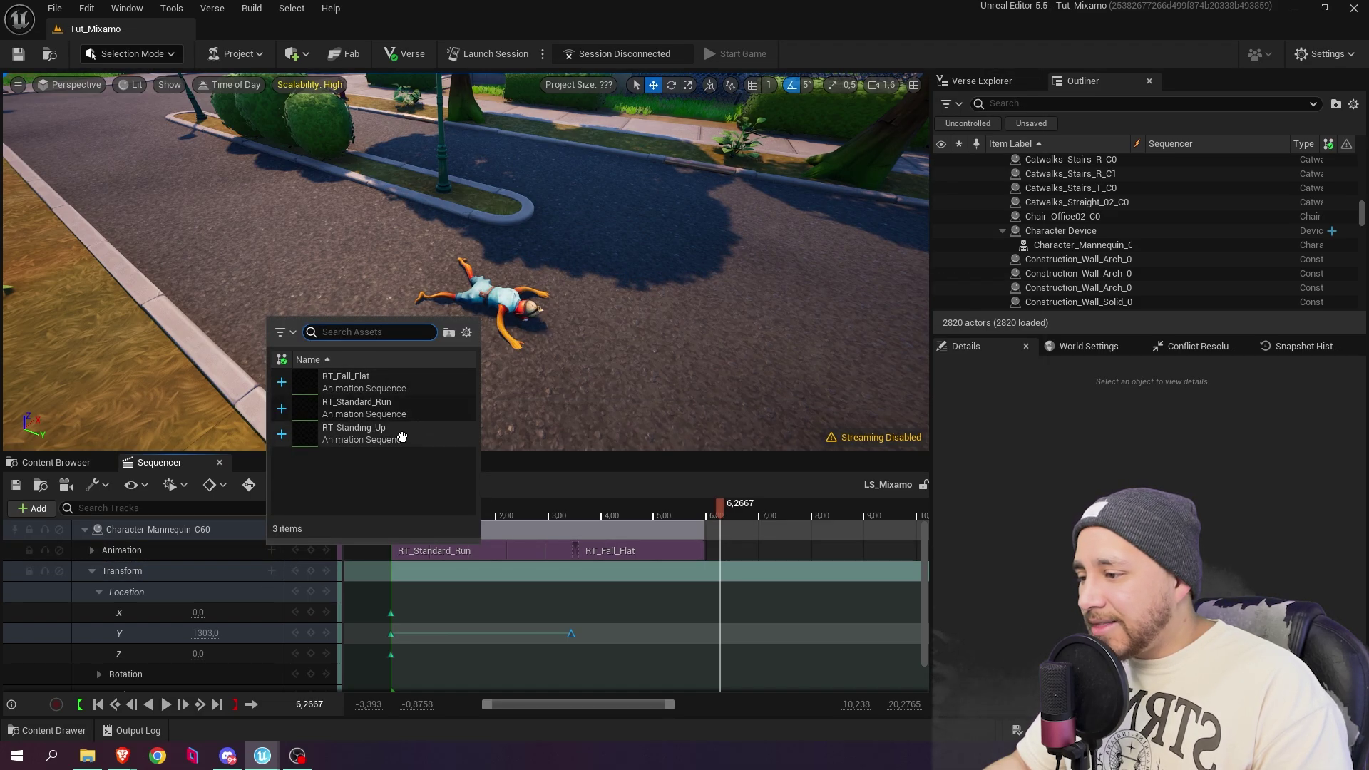
{"action": "left_click", "coordinate": [401, 437]}
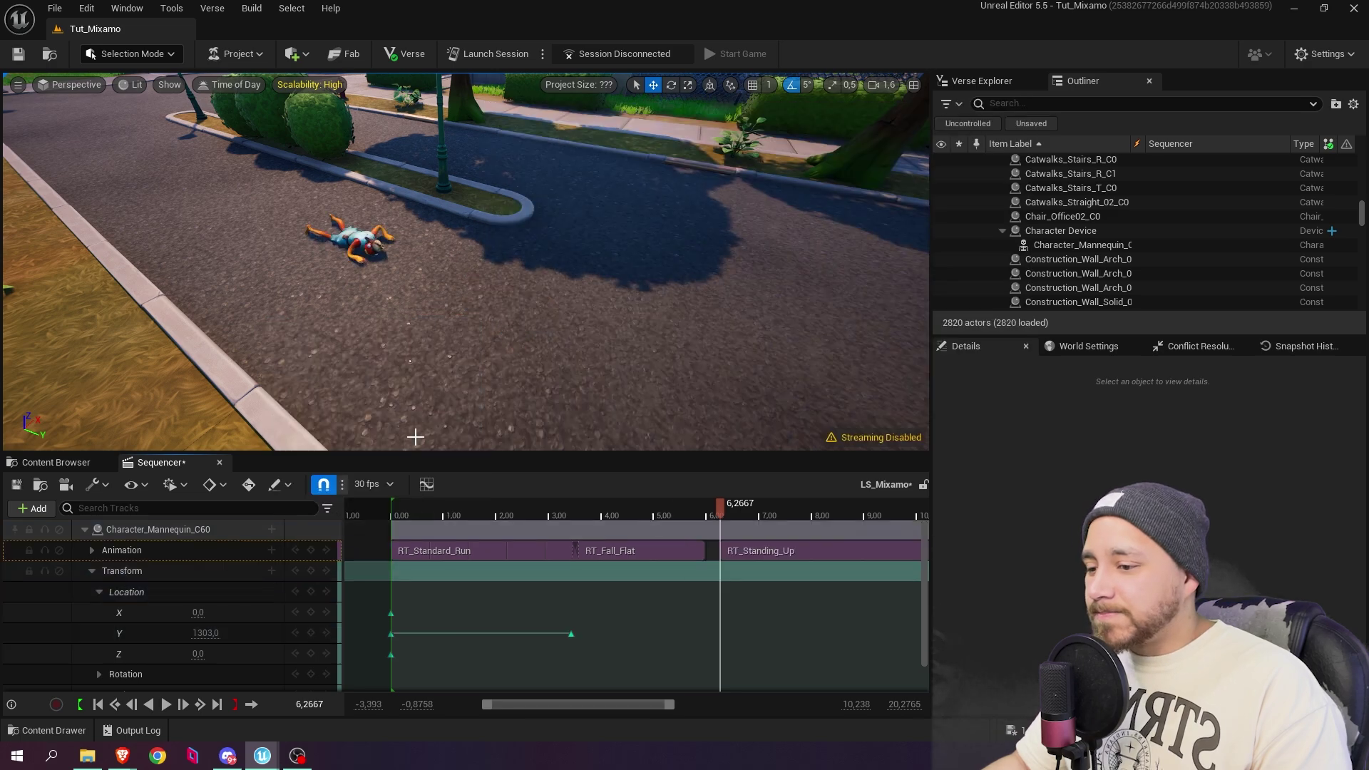
{"action": "left_click_drag", "start_coordinate": [778, 552], "coordinate": [766, 552]}
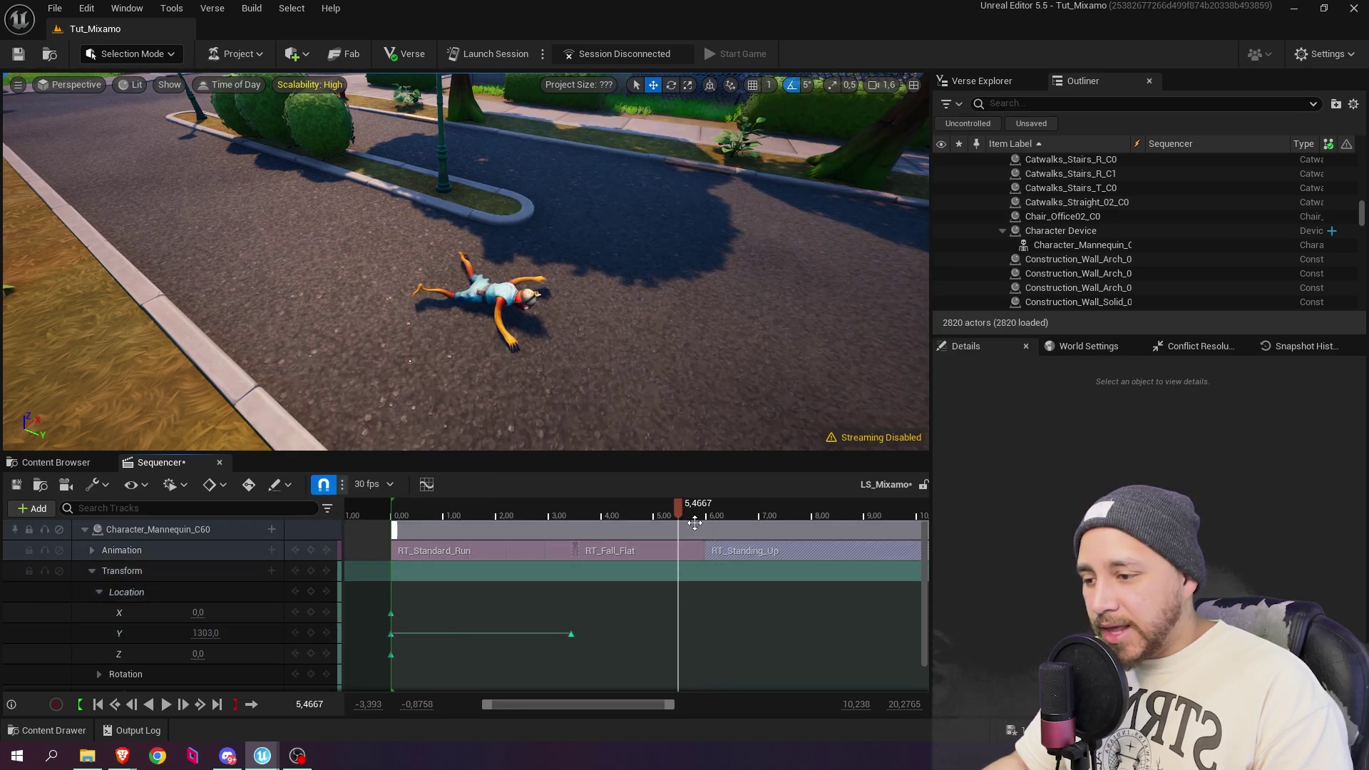
Step: Scrub across the cut between RT_Fall_Flat and RT_Standing_Up to compare the character's position in both clips
{"action": "left_click_drag", "start_coordinate": [682, 507], "coordinate": [723, 507]}
{"action": "scroll", "coordinate": [695, 556], "scroll_direction": "up", "scroll_amount": 3, "text": "ctrl"}
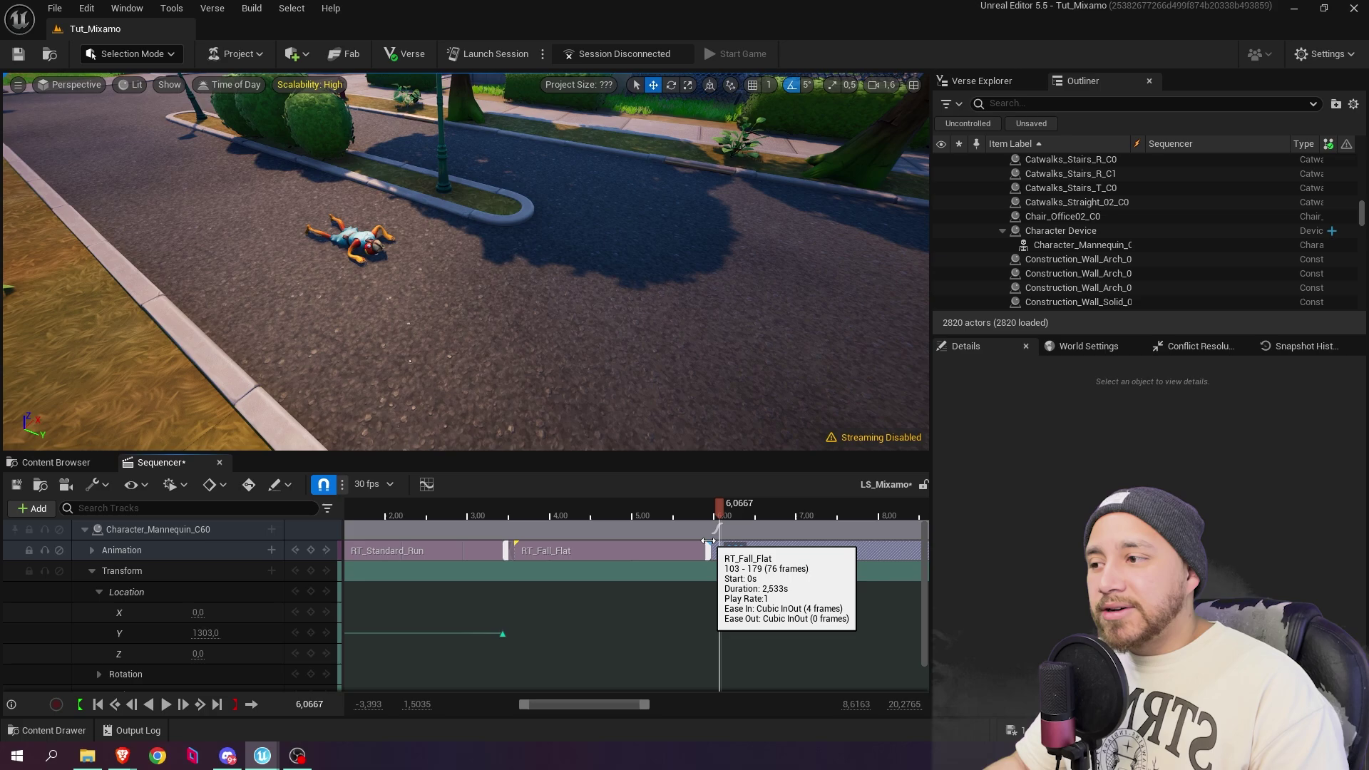
{"action": "left_click", "coordinate": [746, 552]}
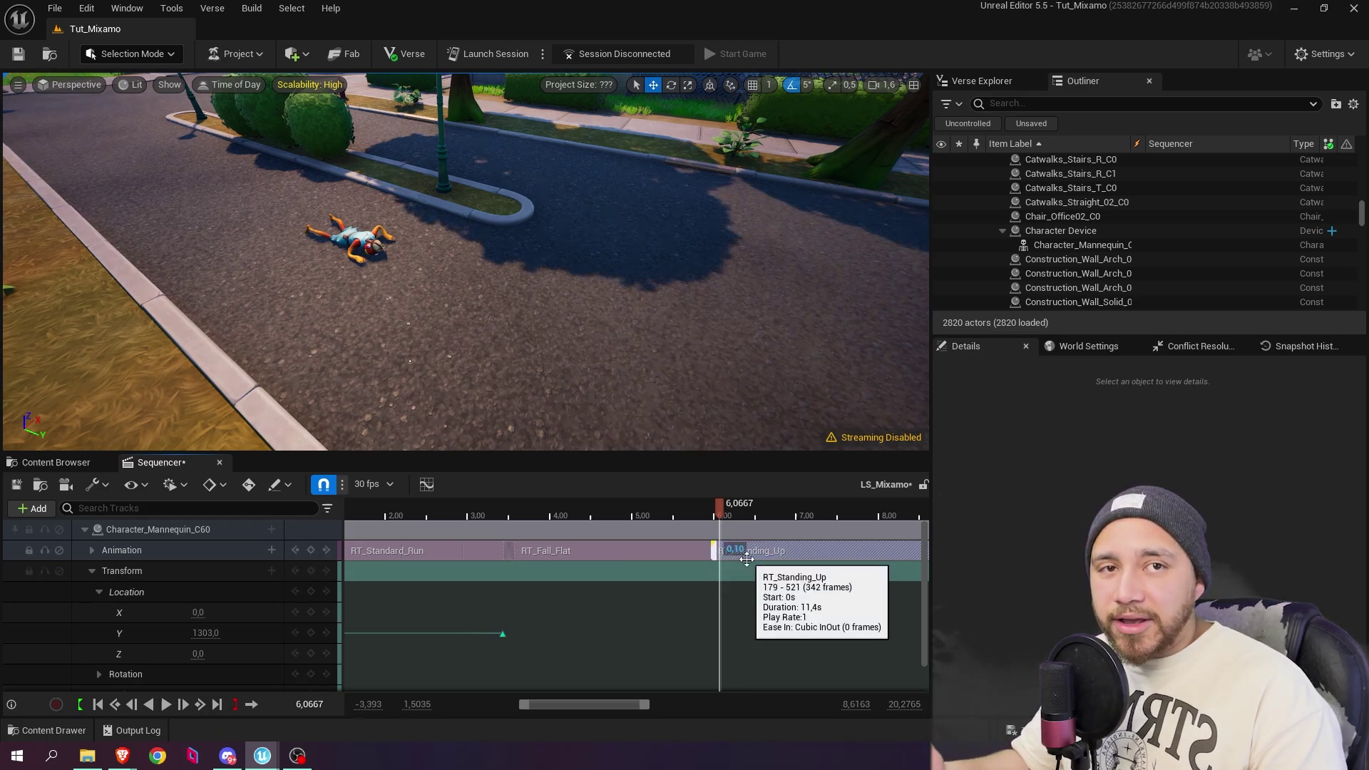
{"action": "left_click", "coordinate": [662, 505]}
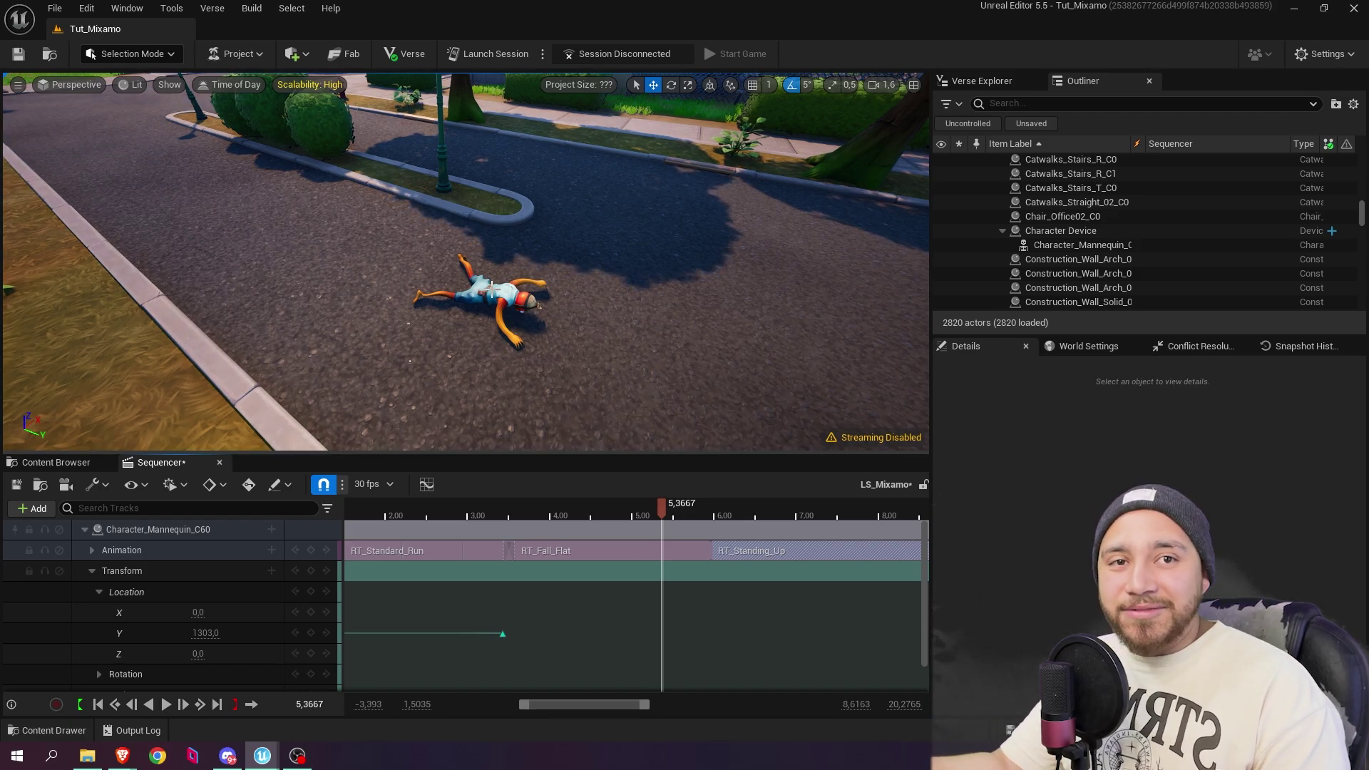
{"action": "left_click_drag", "start_coordinate": [661, 506], "coordinate": [739, 503]}
Step: Match RT_Standing_Up to the Spine_01 bone in the previous clip and play across the transition
{"action": "left_click_drag", "start_coordinate": [786, 550], "coordinate": [795, 574]}
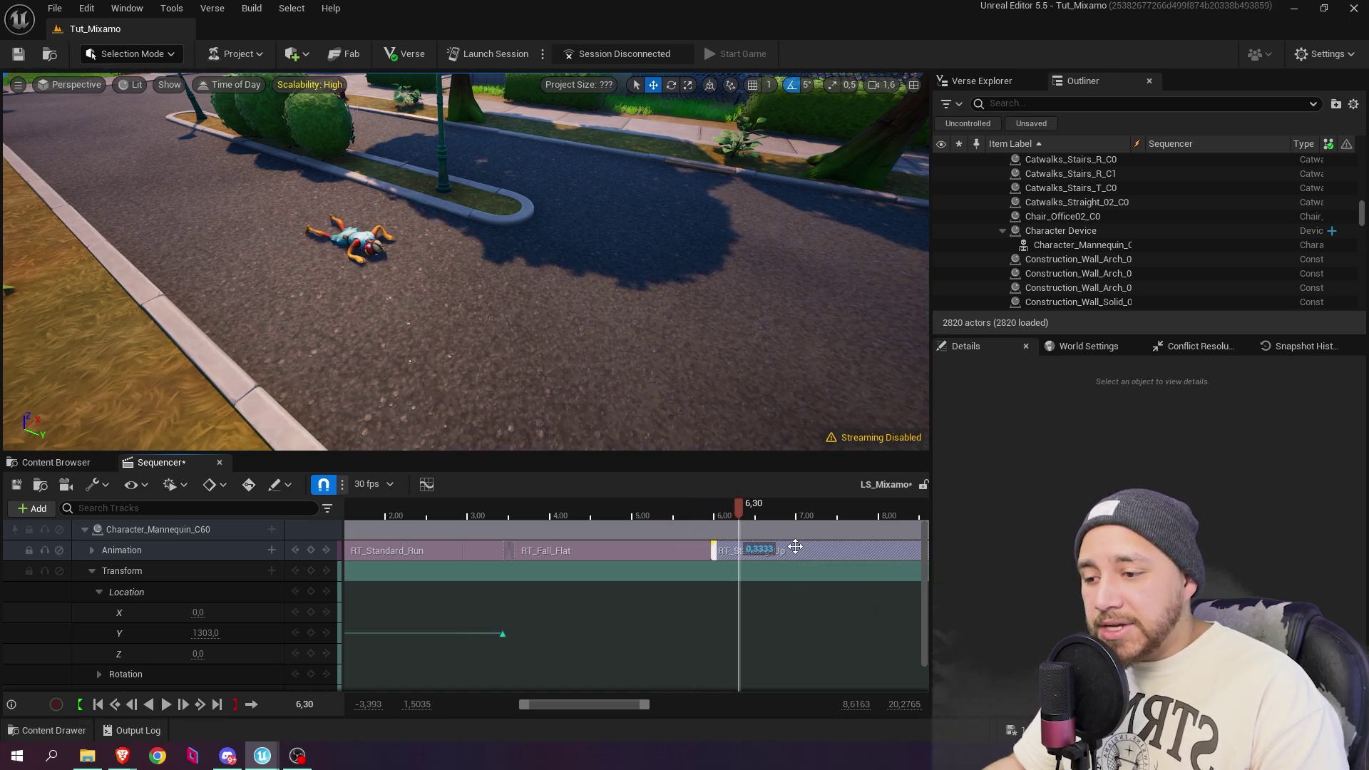
{"action": "right_click", "coordinate": [775, 551]}
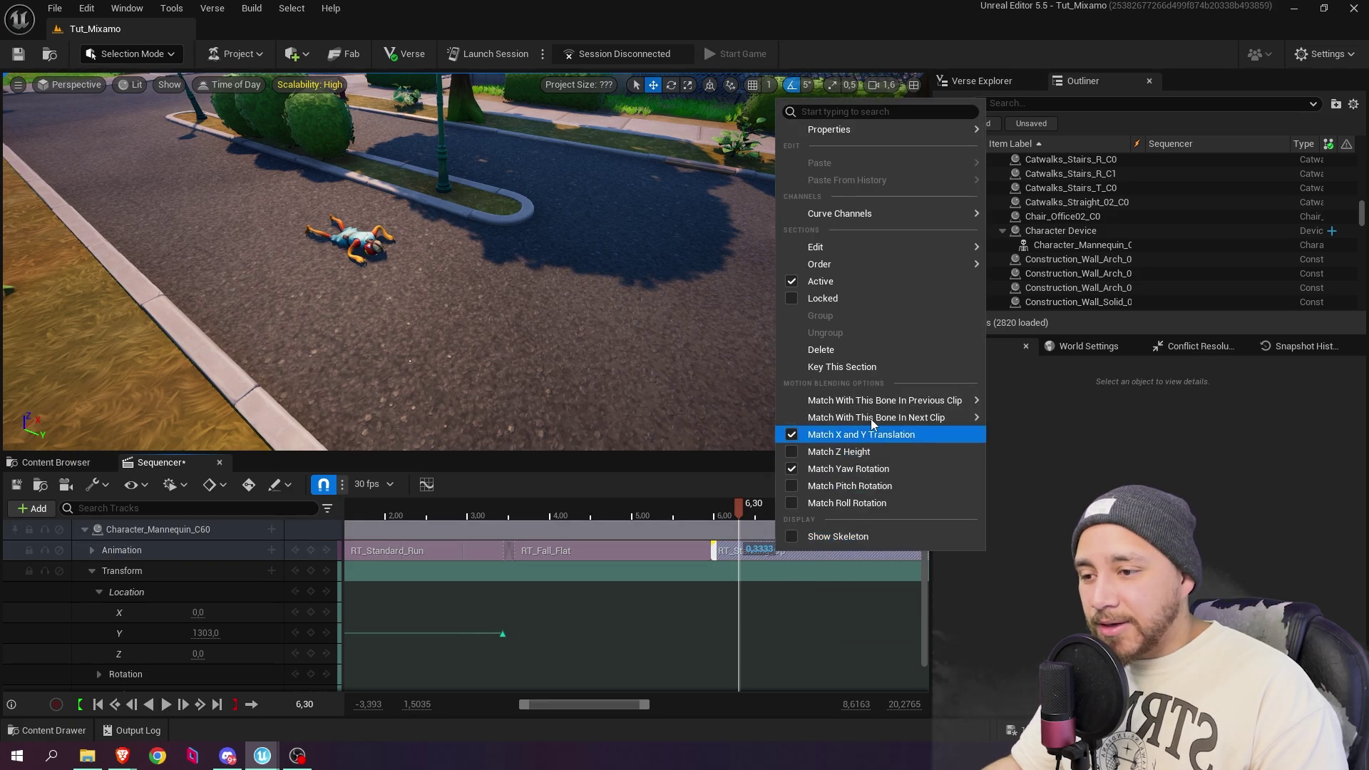
{"action": "mouse_move", "coordinate": [876, 409]}
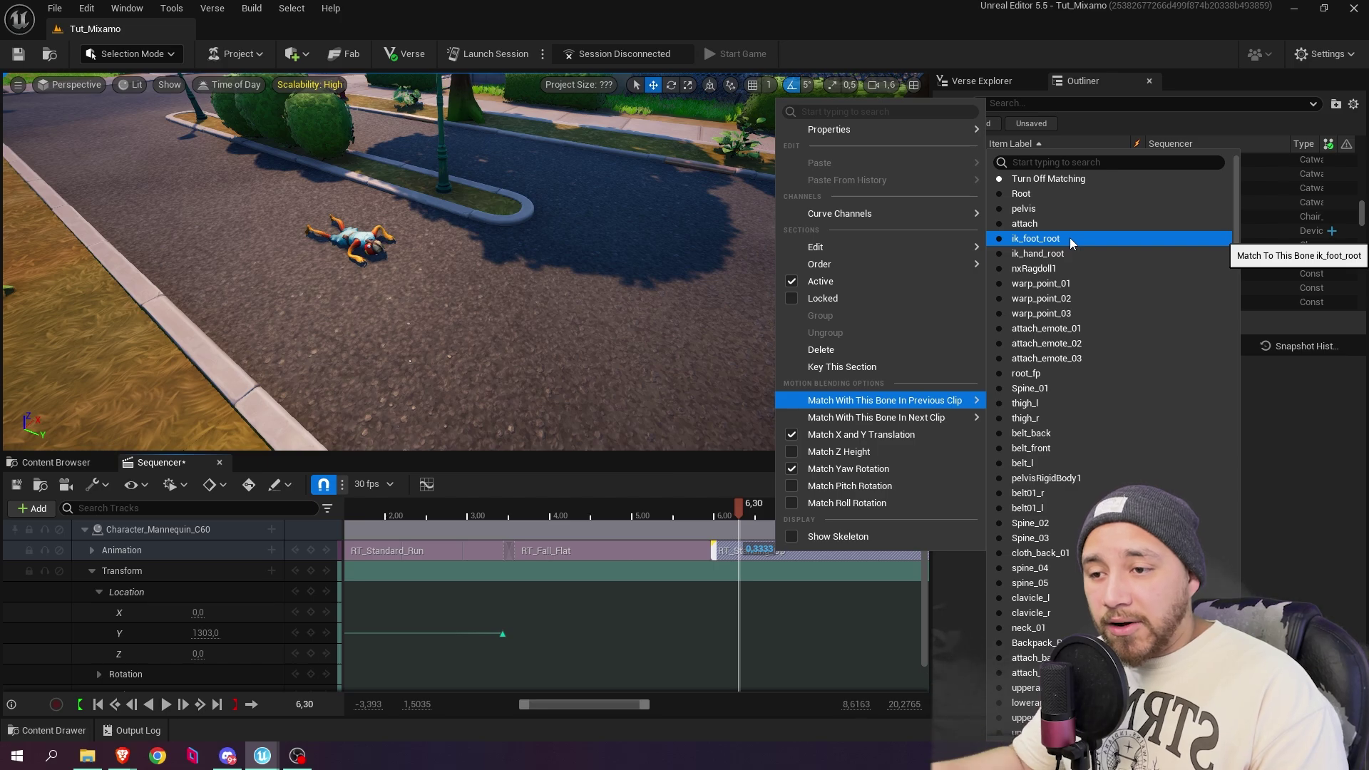
{"action": "left_click", "coordinate": [1047, 388]}
{"action": "left_click_drag", "start_coordinate": [733, 503], "coordinate": [661, 516]}
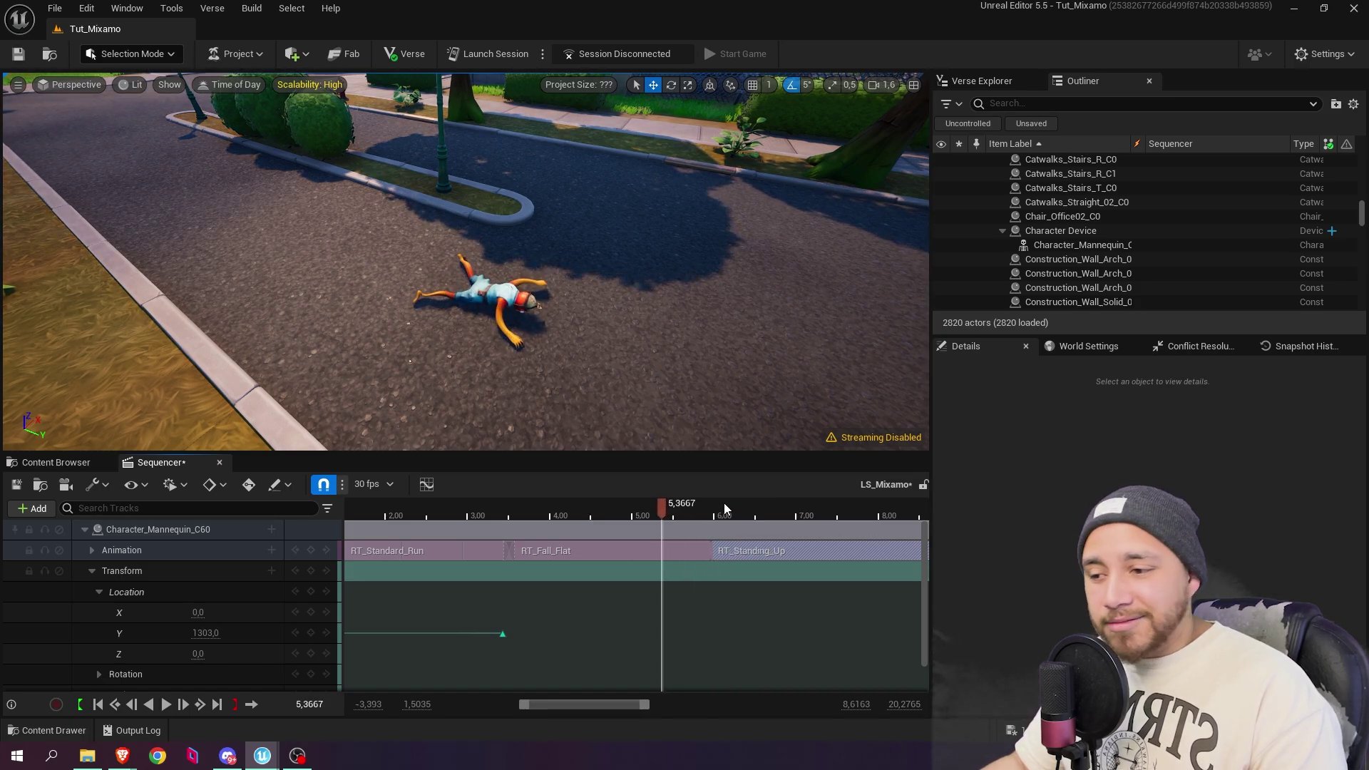
{"action": "key", "text": "space"}
{"action": "key", "text": "space"}
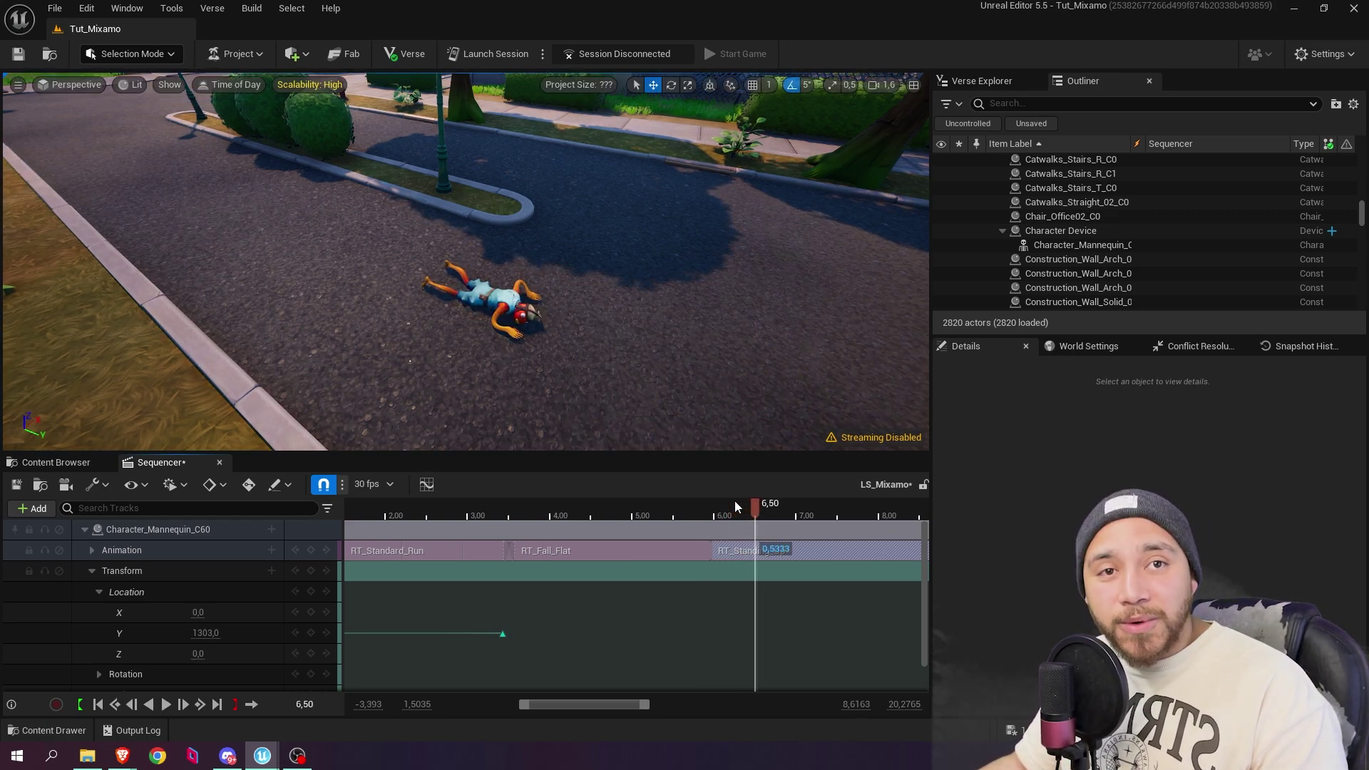
Step: Overlap RT_Standing_Up with the end of RT_Fall_Flat, starting at about 5.5 seconds, and play the blended transition
{"action": "scroll", "coordinate": [738, 549], "scroll_direction": "up", "scroll_amount": 3, "text": "ctrl"}
{"action": "left_click", "coordinate": [616, 505]}
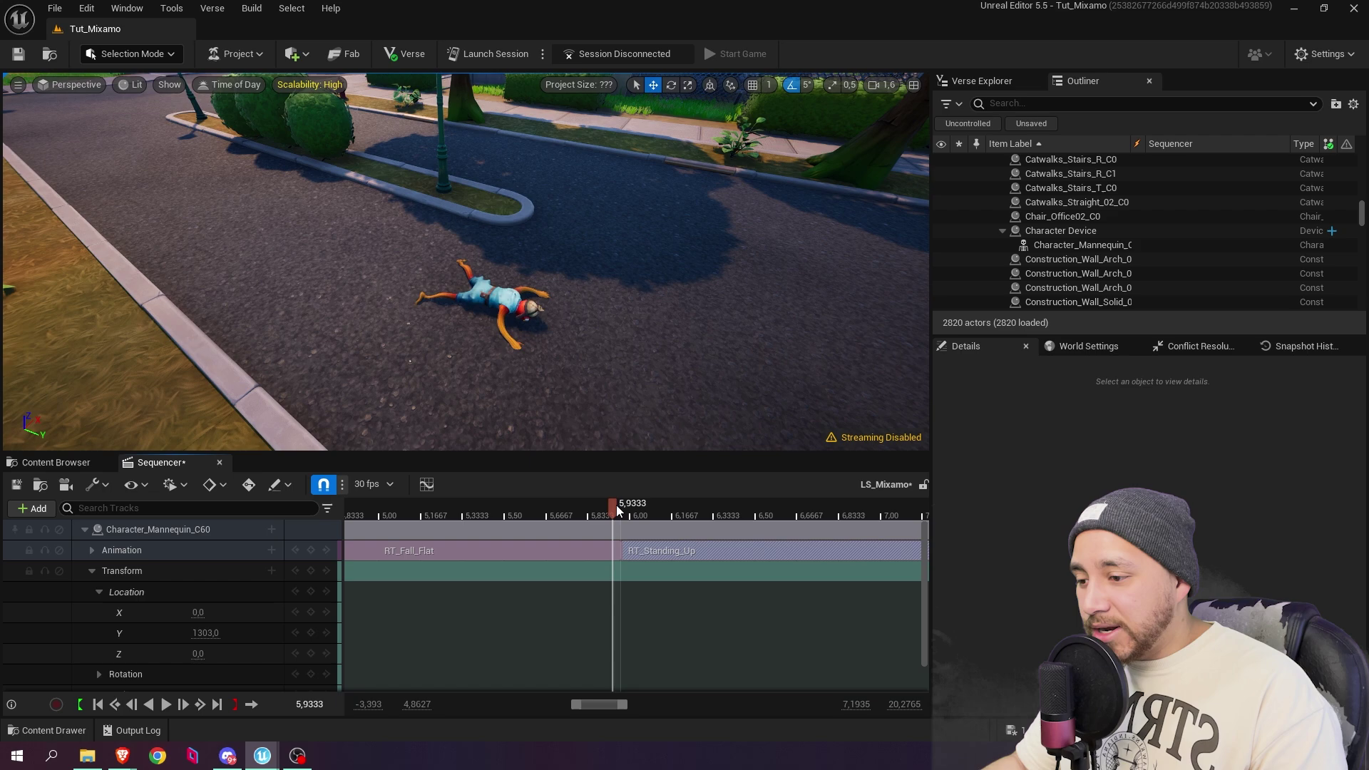
{"action": "key", "text": "Right"}
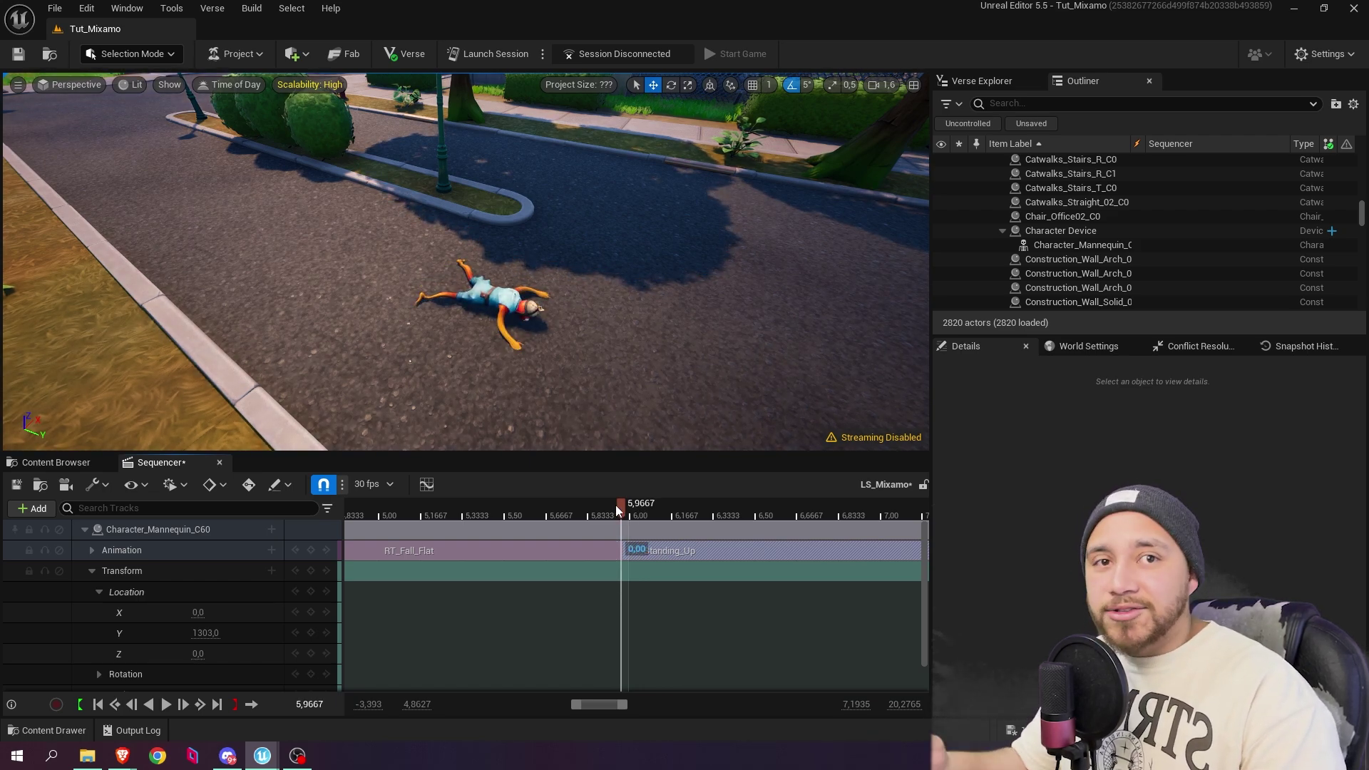
{"action": "left_click_drag", "start_coordinate": [616, 506], "coordinate": [521, 506]}
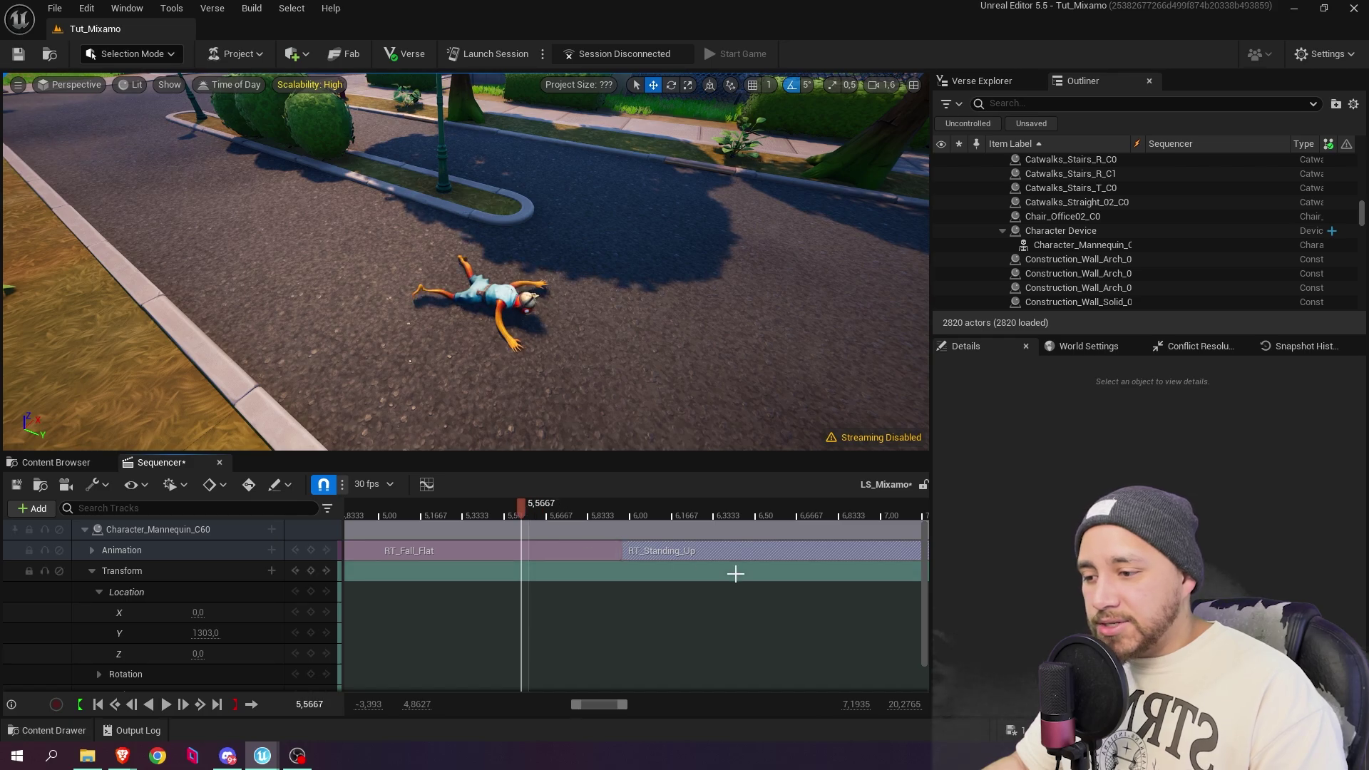
{"action": "mouse_move", "coordinate": [720, 549]}
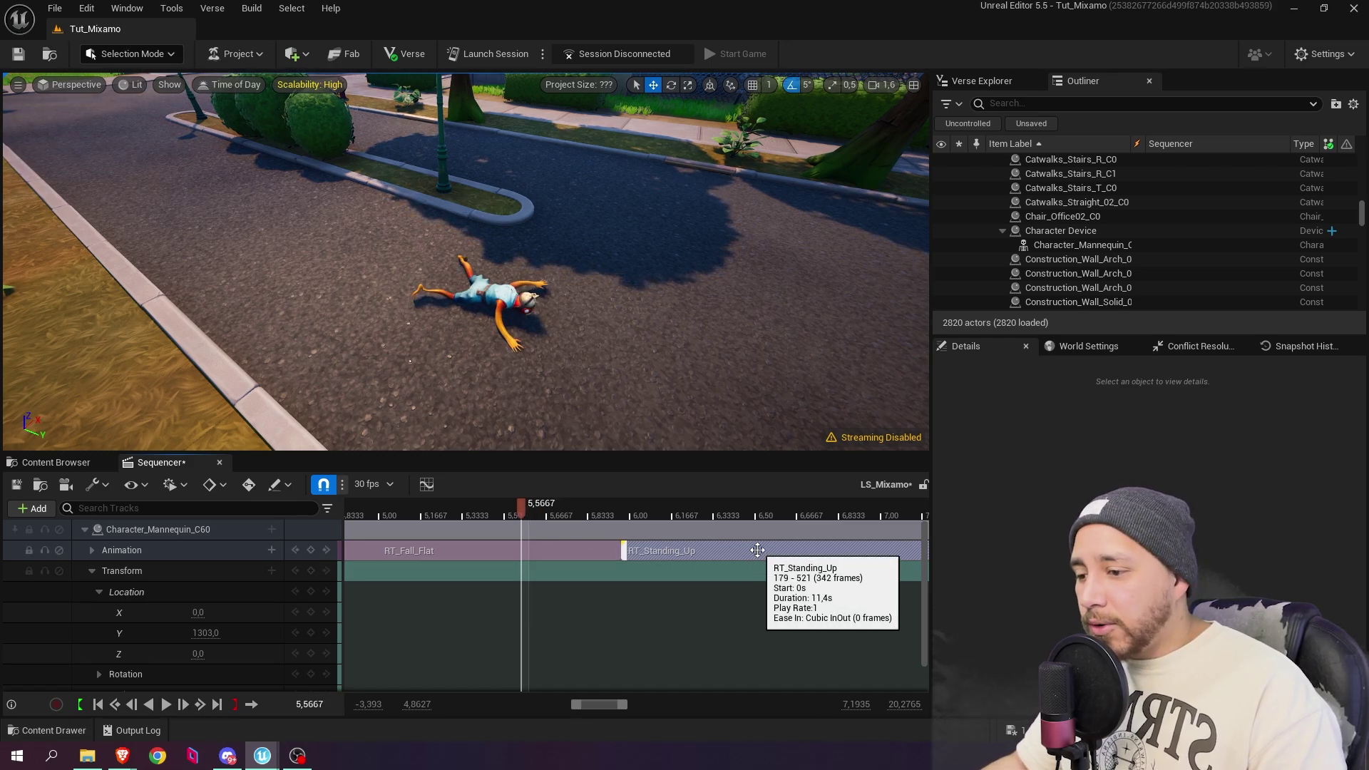
{"action": "left_click_drag", "start_coordinate": [766, 550], "coordinate": [659, 546]}
{"action": "left_click_drag", "start_coordinate": [523, 511], "coordinate": [416, 511]}
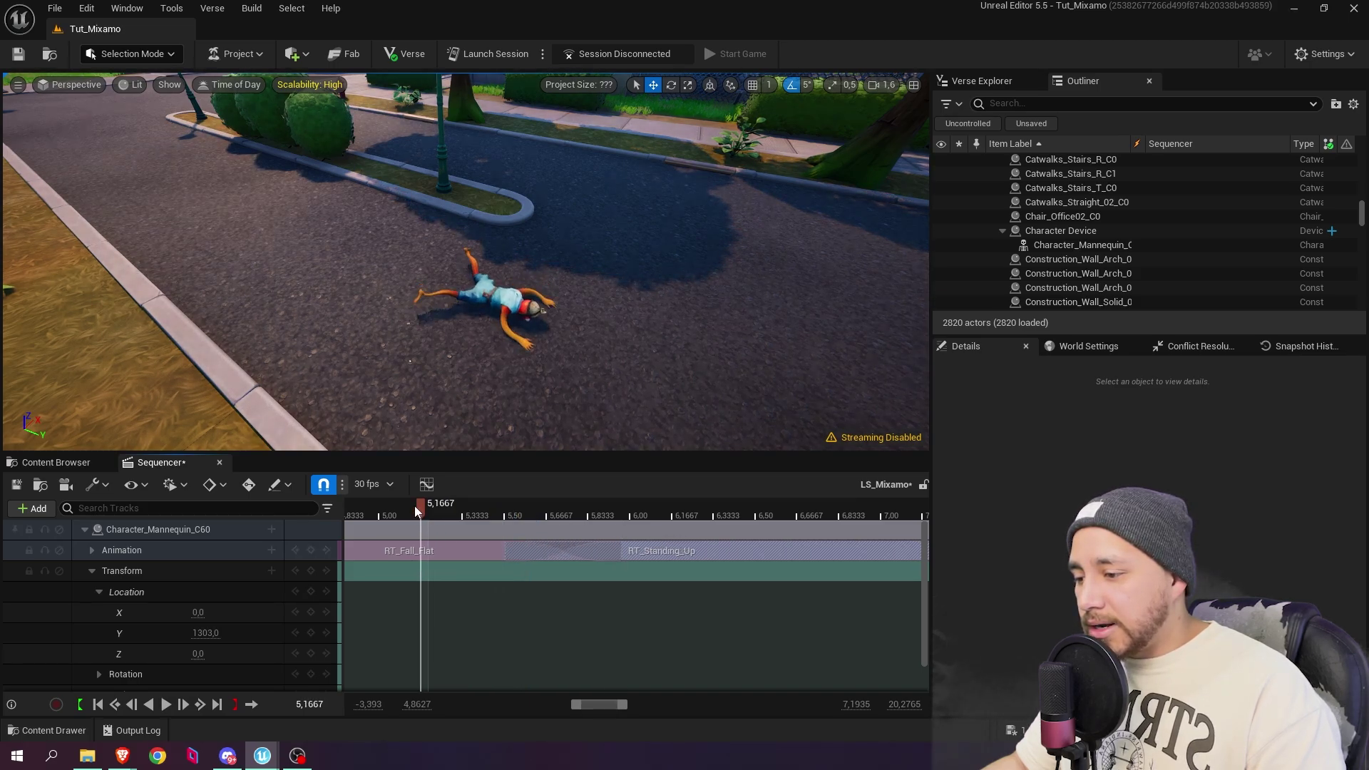
{"action": "key", "text": "space"}
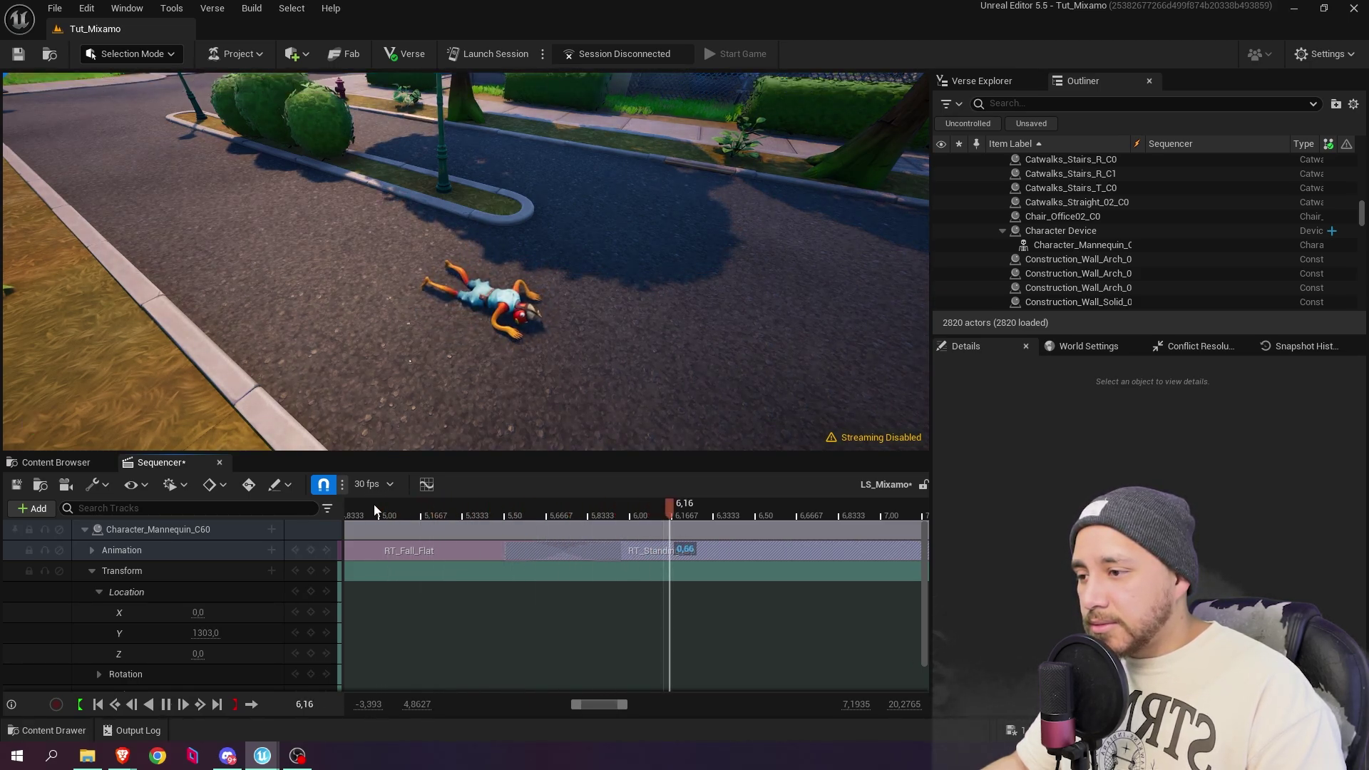
Step: Move RT_Standing_Up earlier to start at about 5.23 seconds, overlapping RT_Fall_Flat more, and play the blended transition
{"action": "key", "text": "space"}
{"action": "scroll", "coordinate": [626, 516], "scroll_direction": "down", "scroll_amount": 2}
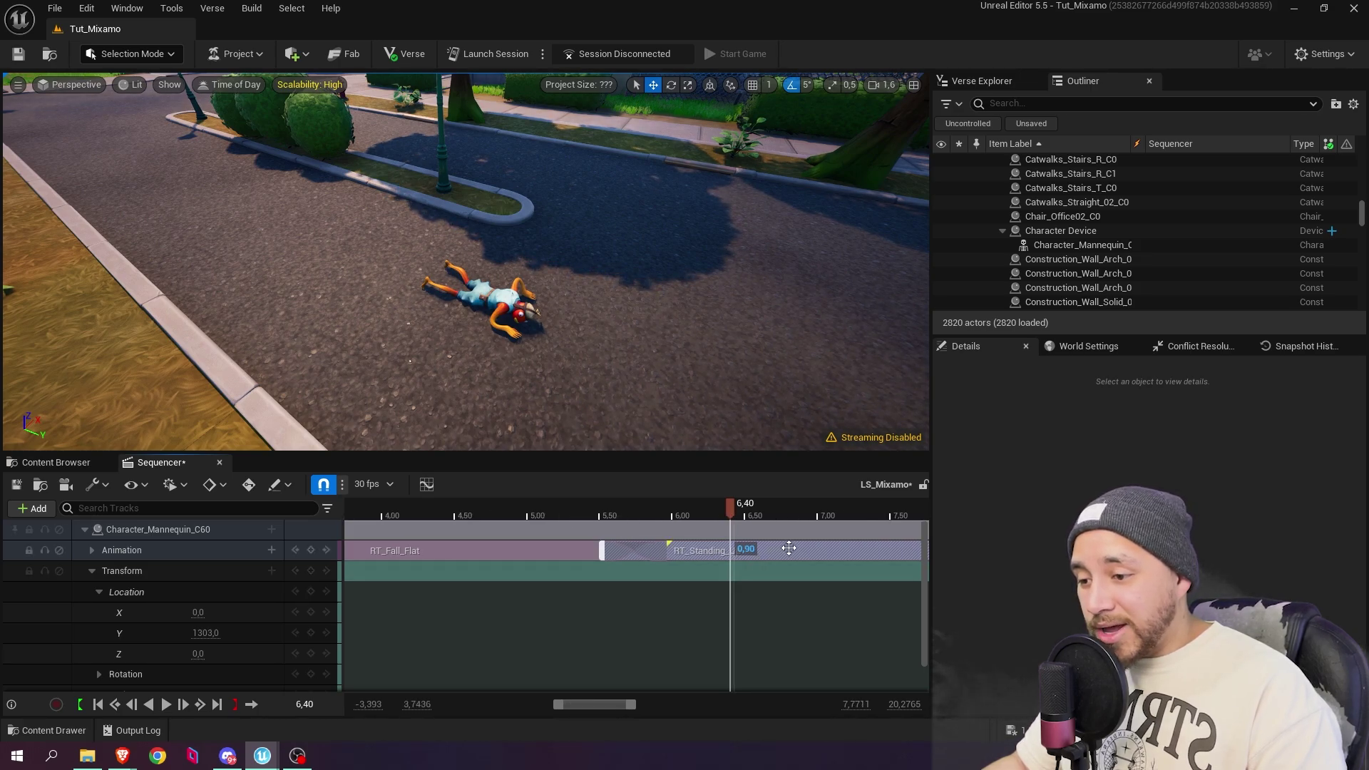
{"action": "left_click_drag", "start_coordinate": [788, 548], "coordinate": [752, 548]}
{"action": "left_click", "coordinate": [442, 509]}
{"action": "key", "text": "space"}
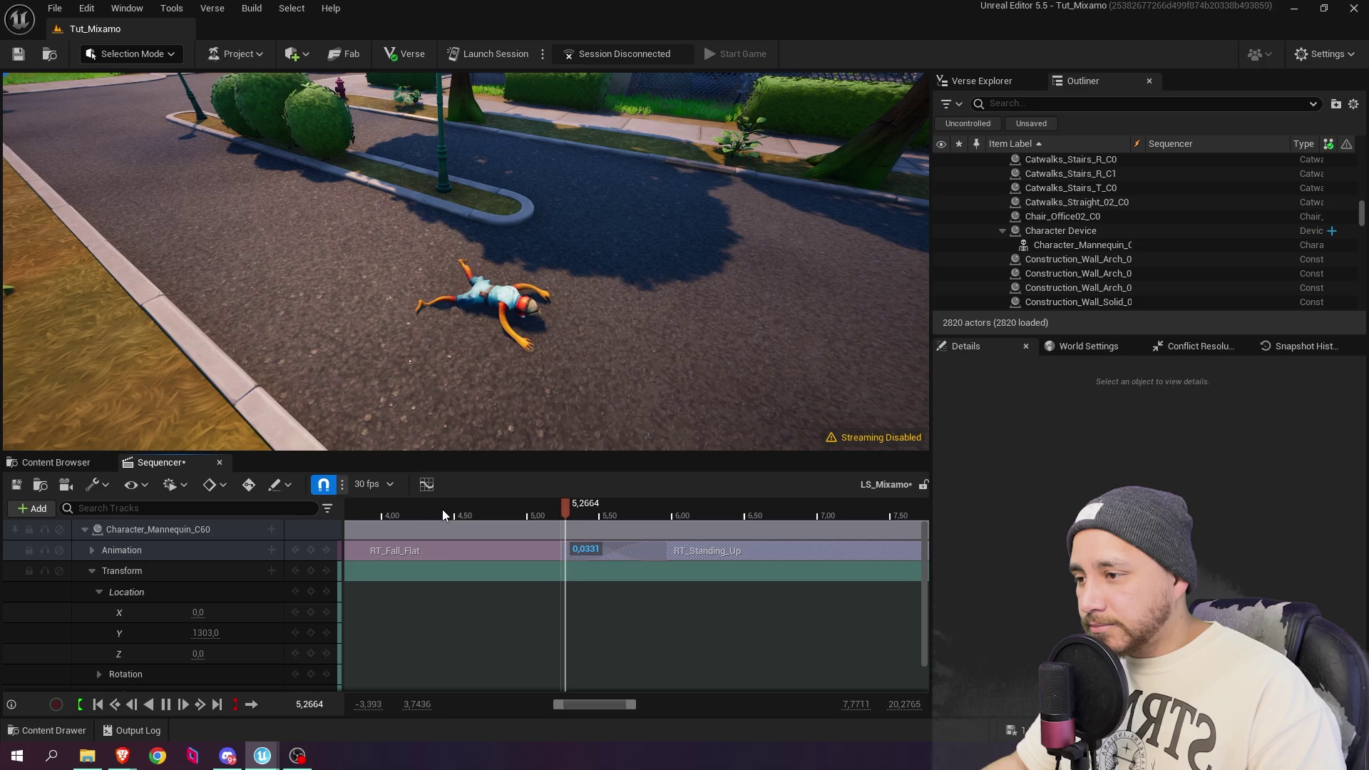
{"action": "key", "text": "space"}
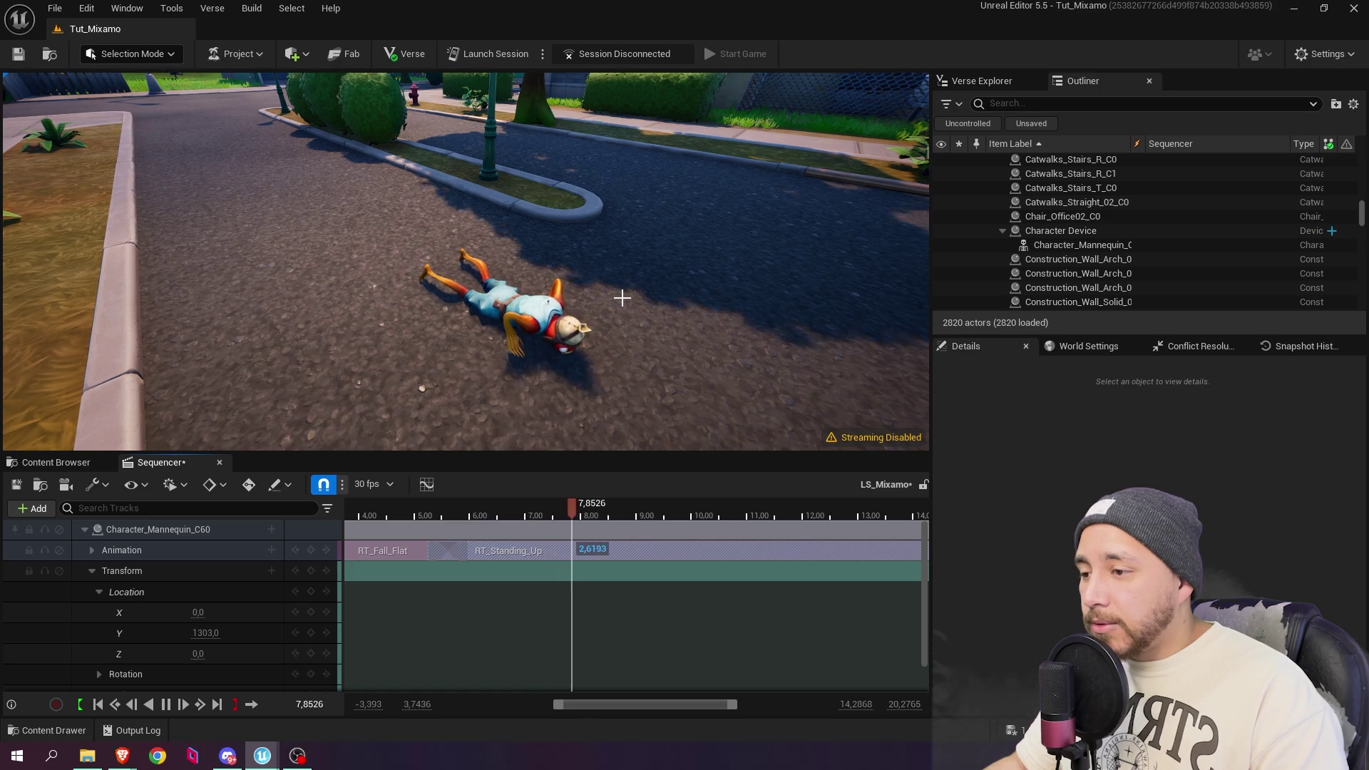
{"action": "mouse_move", "coordinate": [621, 297]}
{"action": "left_mouse_down"}
{"action": "mouse_move", "coordinate": [620, 328]}
{"action": "mouse_move", "coordinate": [631, 290]}
{"action": "mouse_move", "coordinate": [629, 313]}
{"action": "left_mouse_up"}
{"action": "left_click", "coordinate": [582, 503]}
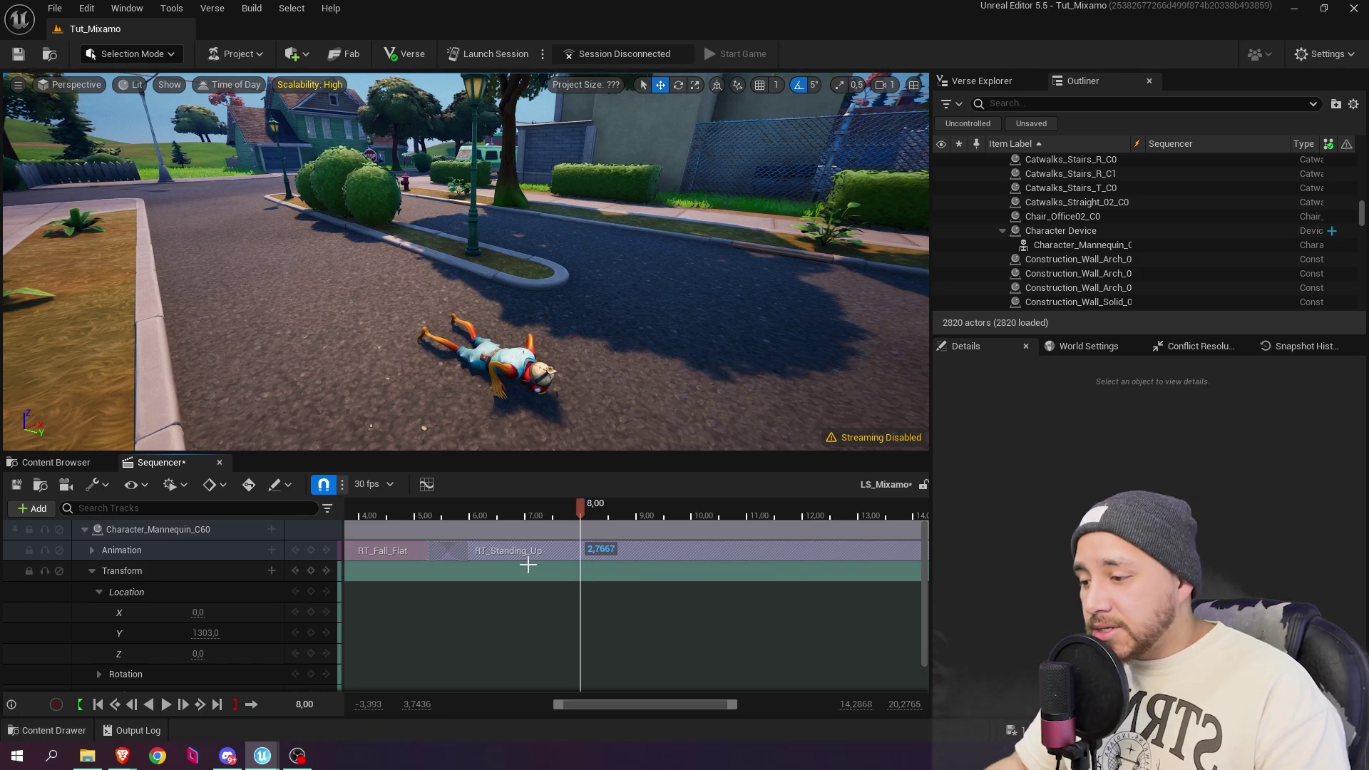
Step: Increase the play rate of RT_Standing_Up so the clip ends just before 12 seconds, and play the faster stand-up
{"action": "right_click", "coordinate": [651, 549]}
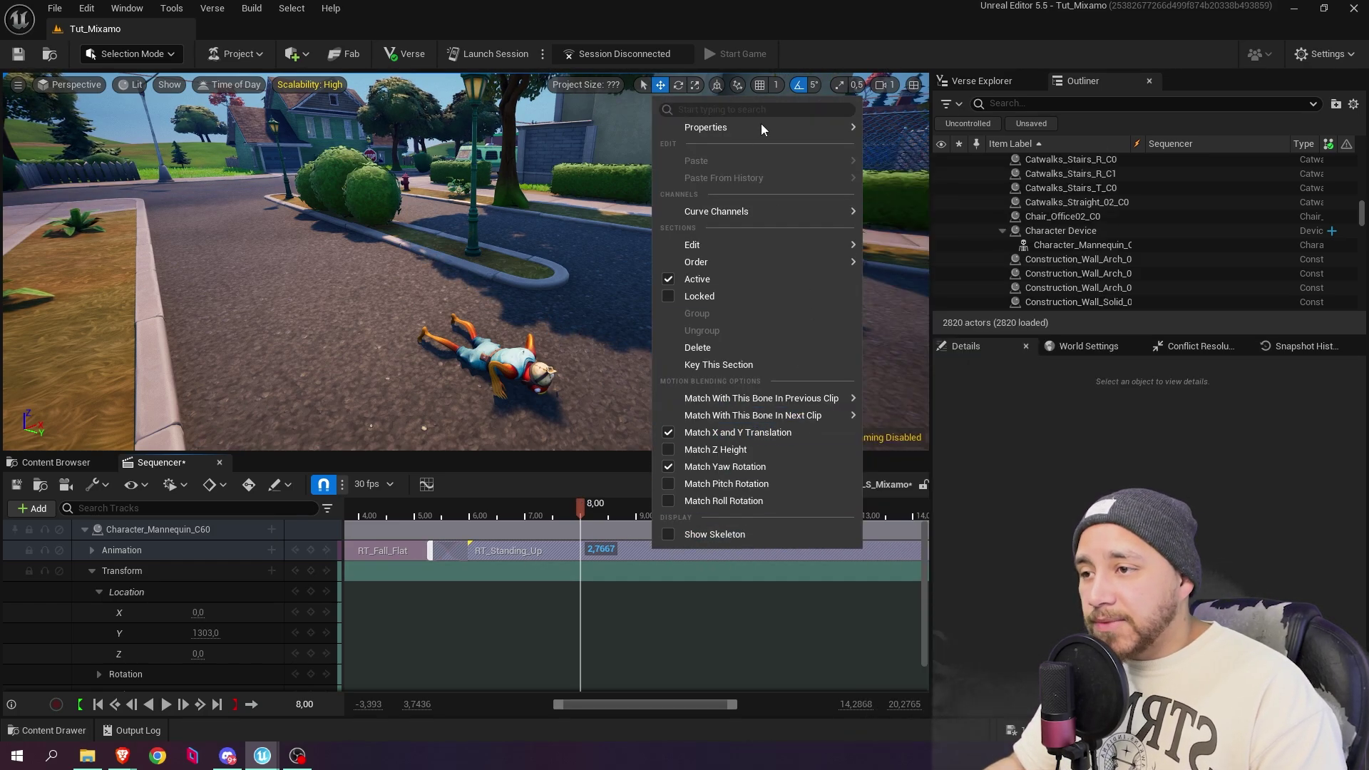
{"action": "mouse_move", "coordinate": [760, 125]}
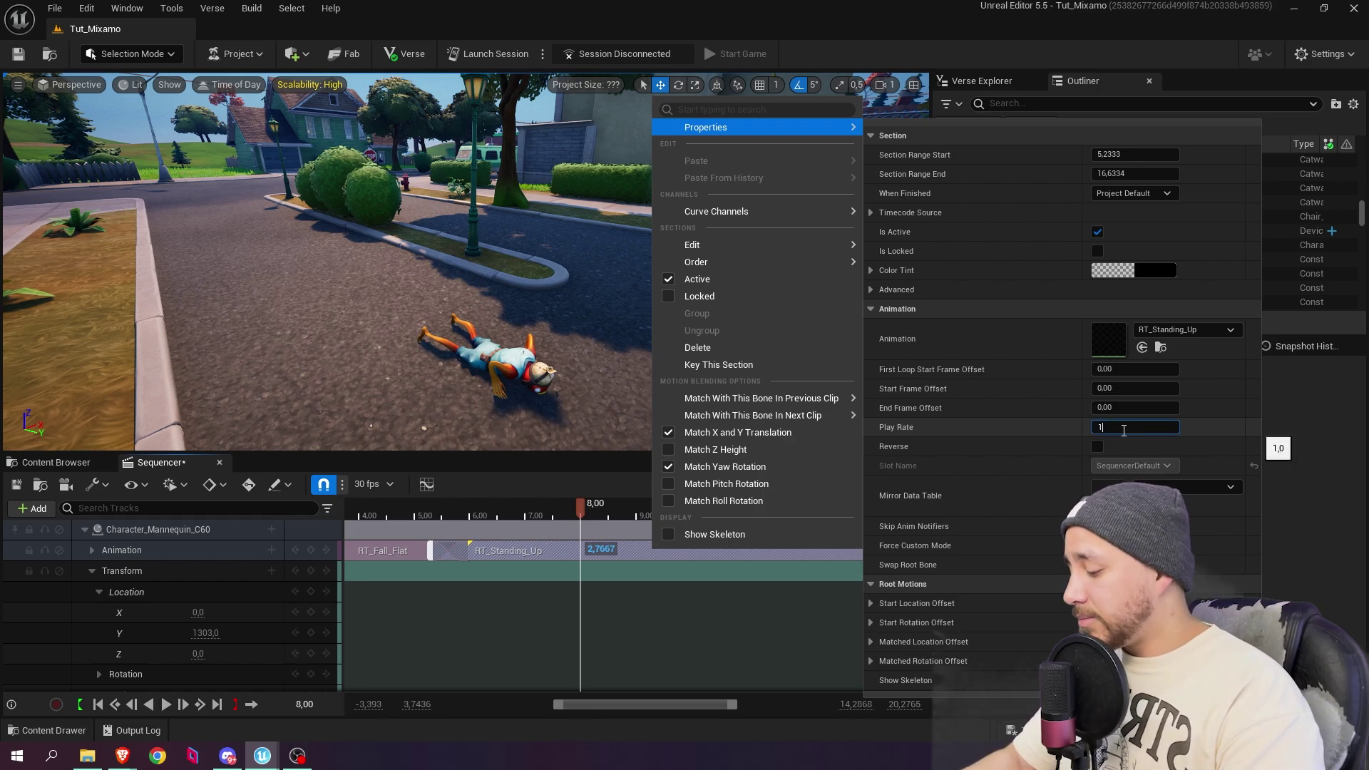
{"action": "left_click", "coordinate": [554, 505]}
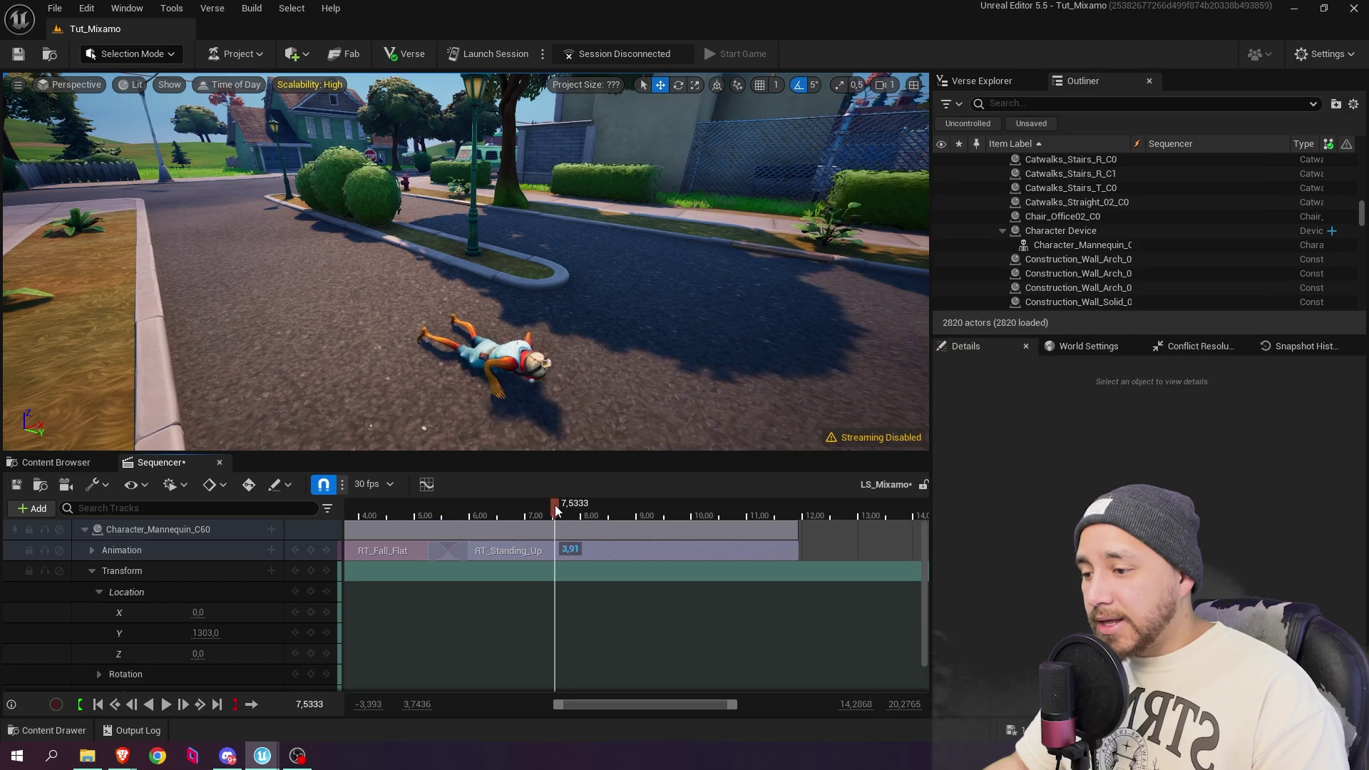
{"action": "left_click", "coordinate": [524, 505]}
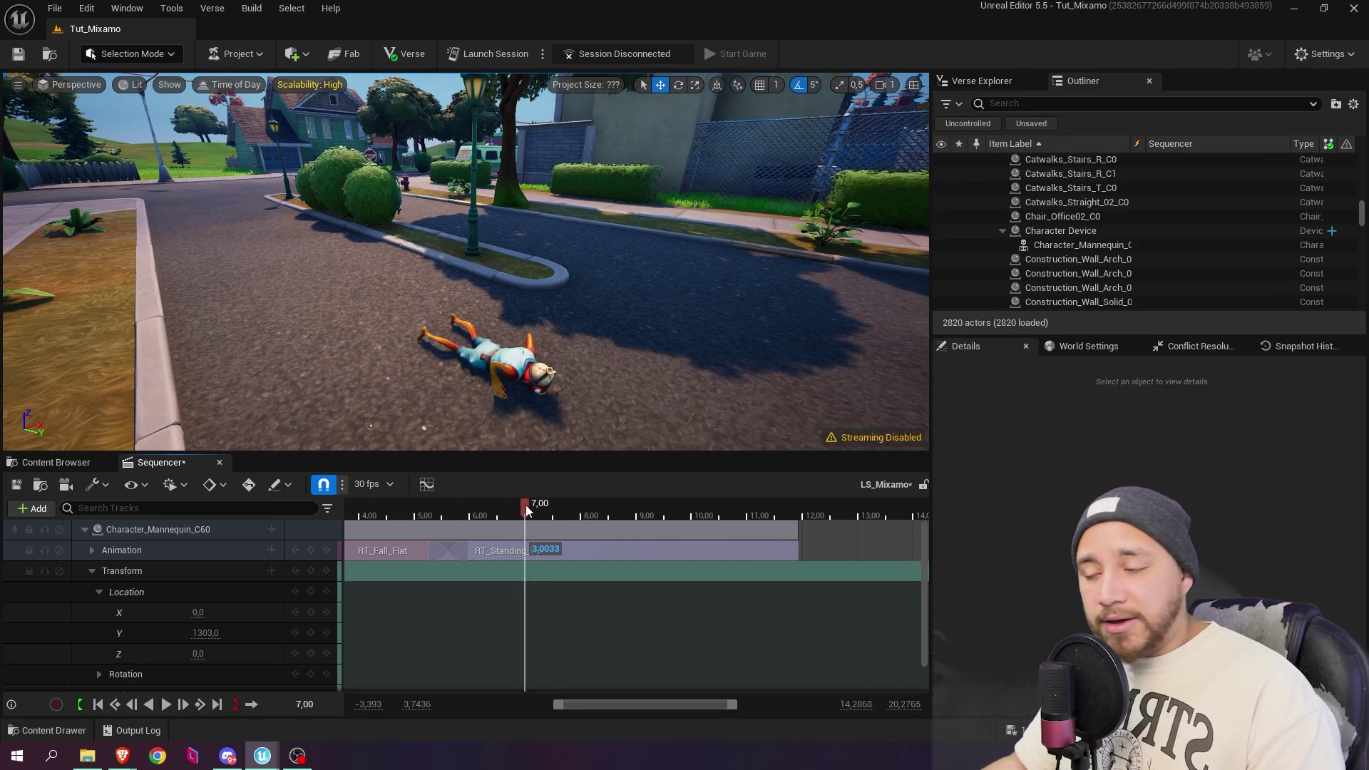
{"action": "left_click", "coordinate": [440, 505]}
{"action": "key", "text": "space"}
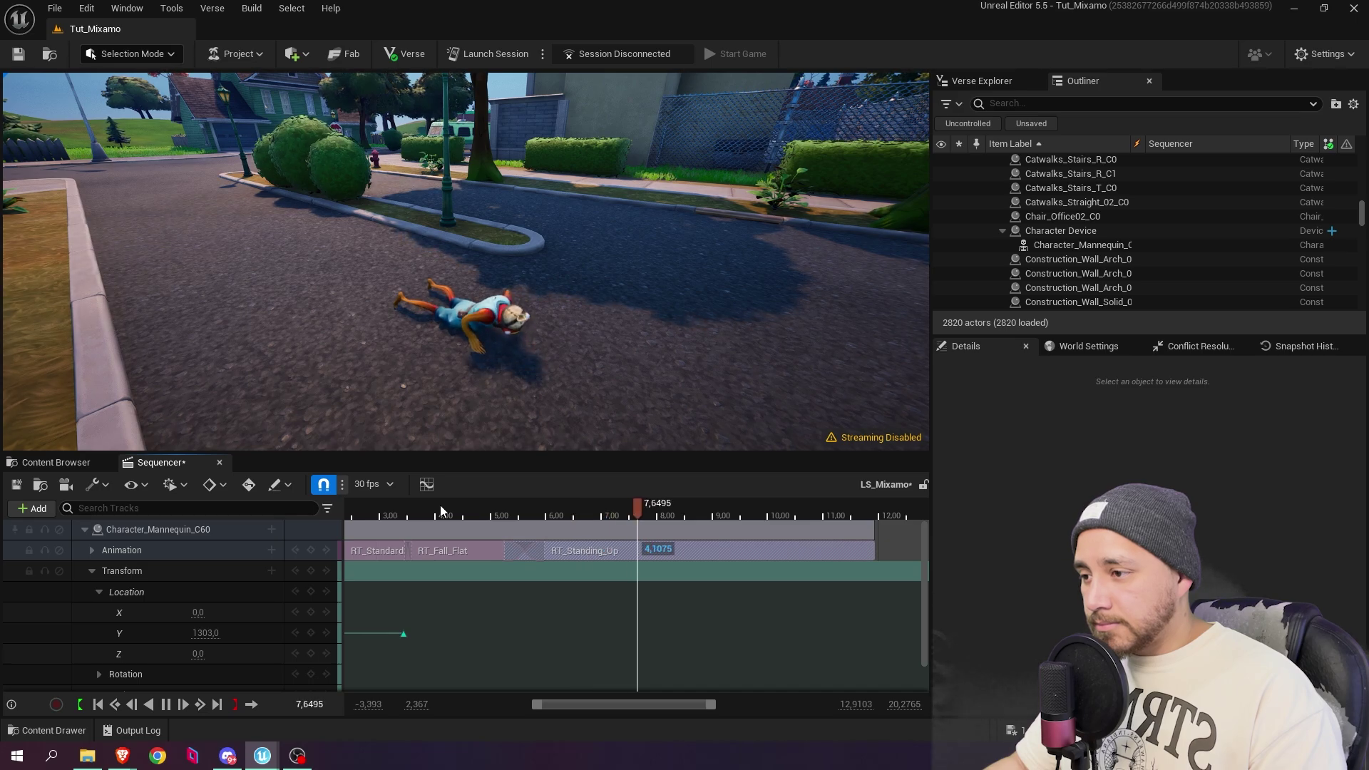
{"action": "key", "text": "space"}
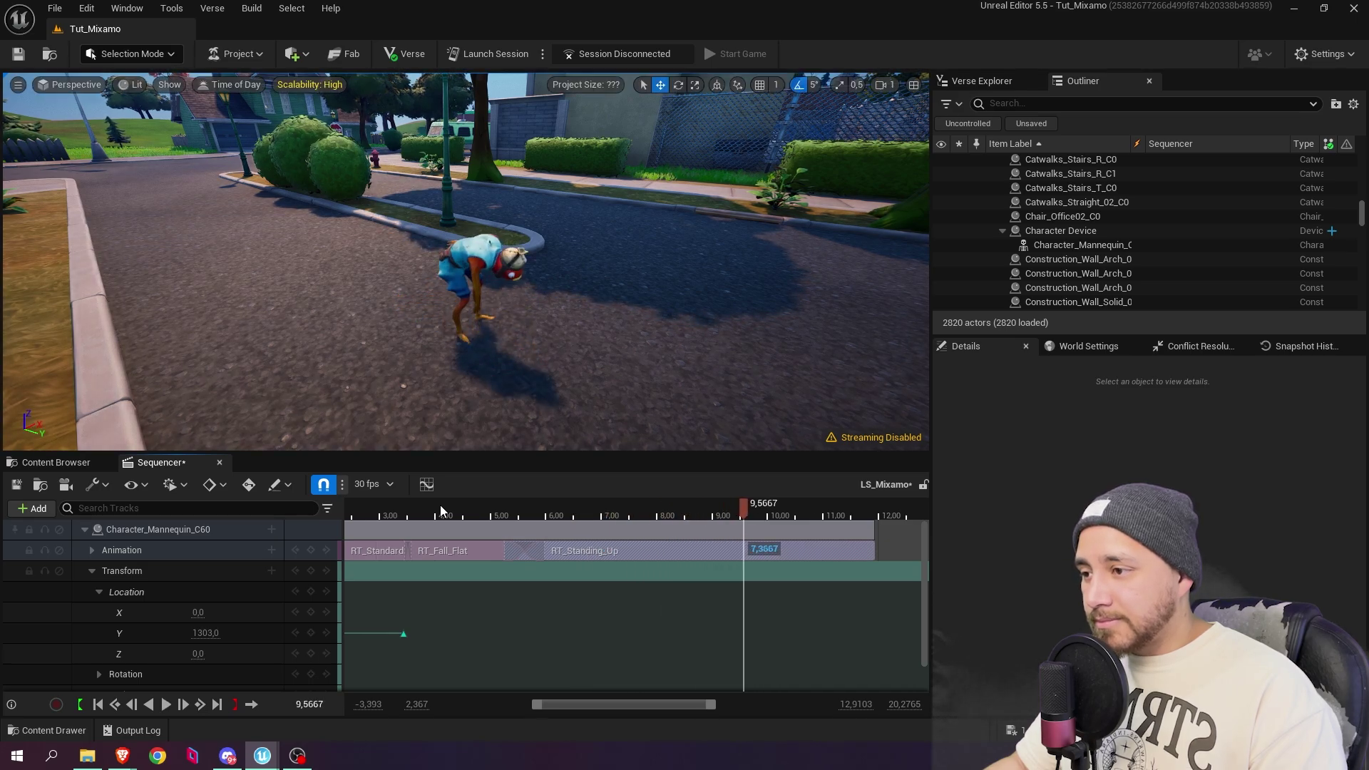
Step: Play the full sequence from the start to review the run, fall and stand-up animations blended together
{"action": "scroll", "coordinate": [794, 601], "scroll_direction": "down", "scroll_amount": 2, "text": "ctrl"}
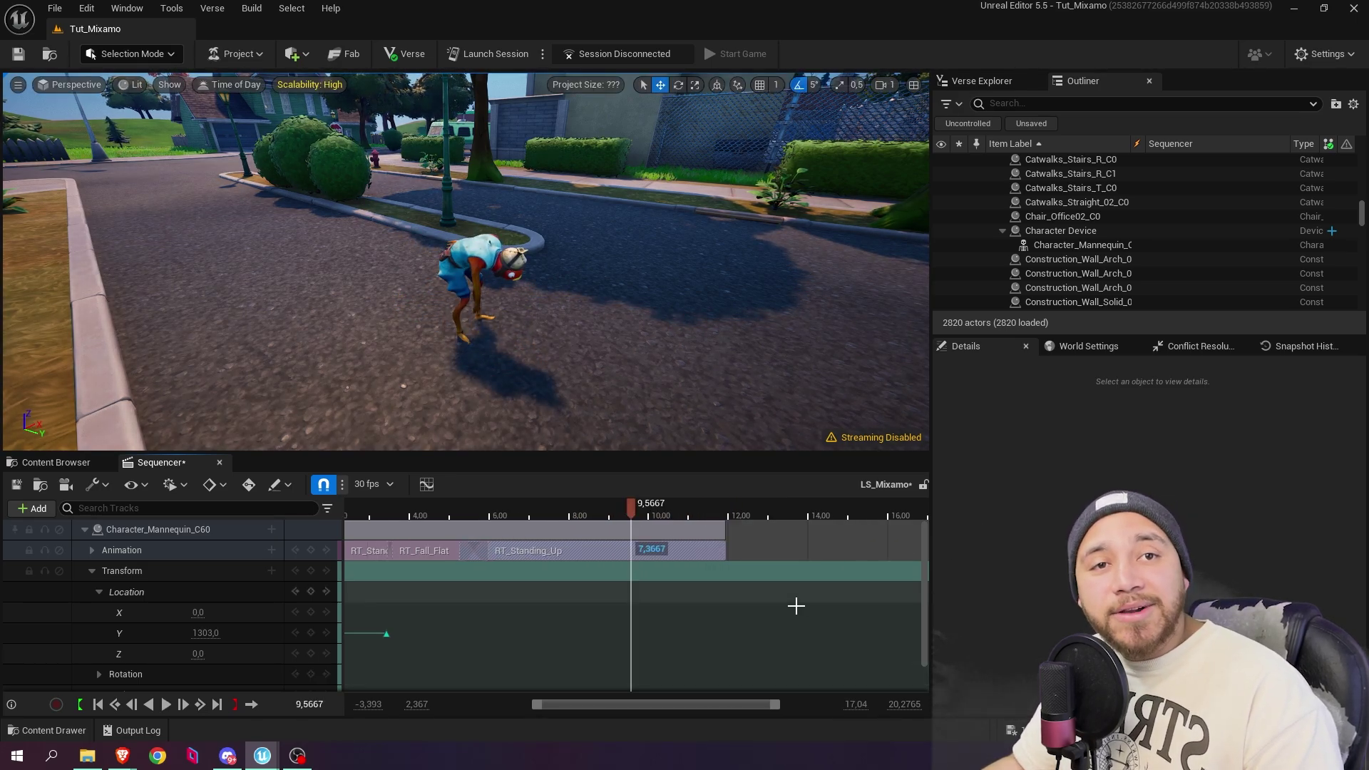
{"action": "left_click_drag", "start_coordinate": [775, 706], "coordinate": [802, 706]}
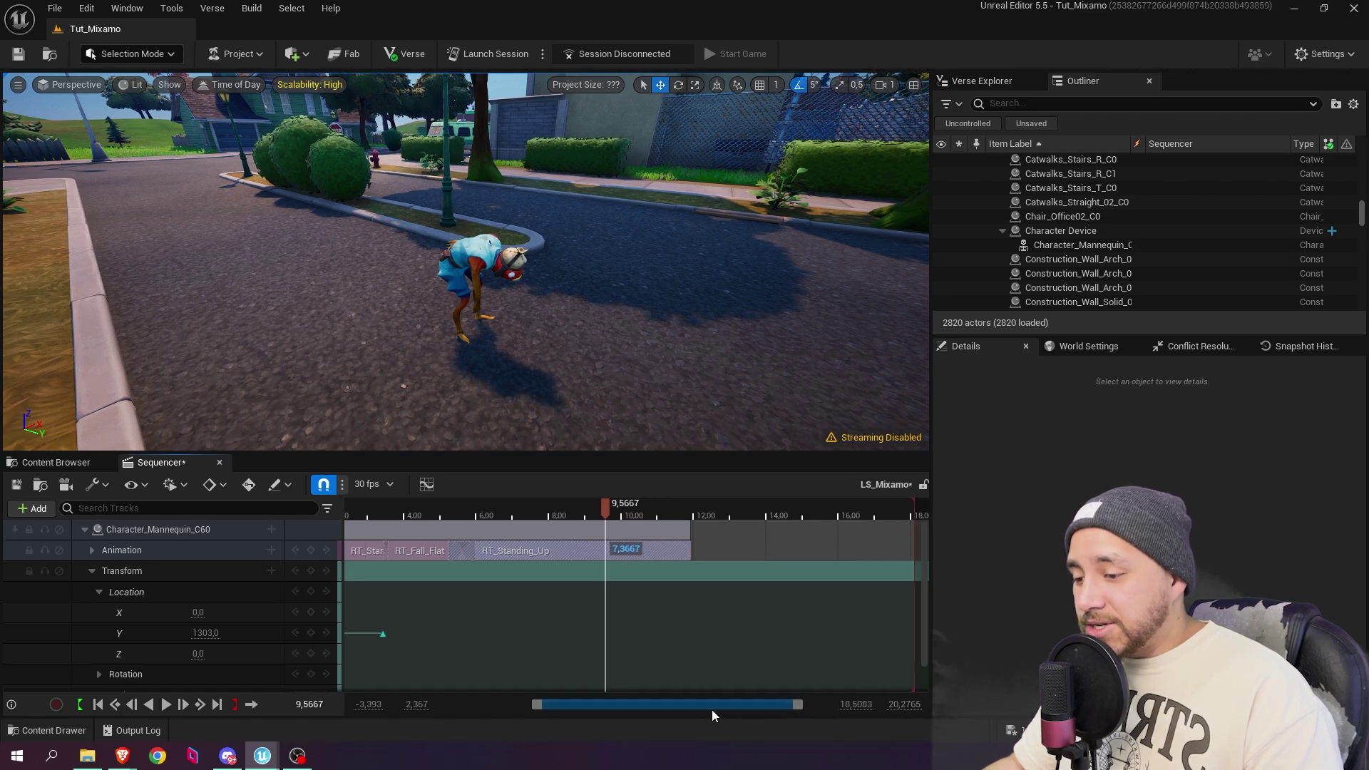
{"action": "left_click_drag", "start_coordinate": [711, 715], "coordinate": [689, 707]}
{"action": "key", "text": "Up"}
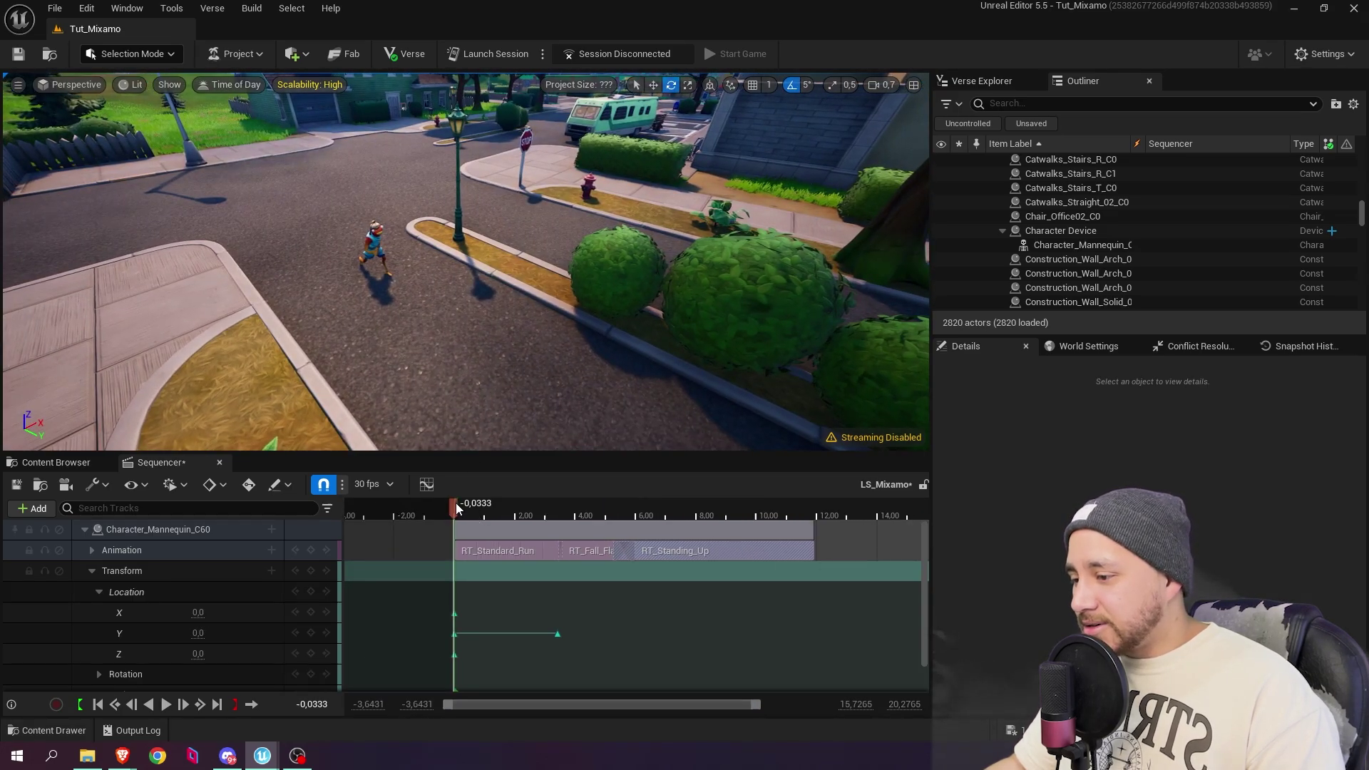
{"action": "key", "text": "space"}
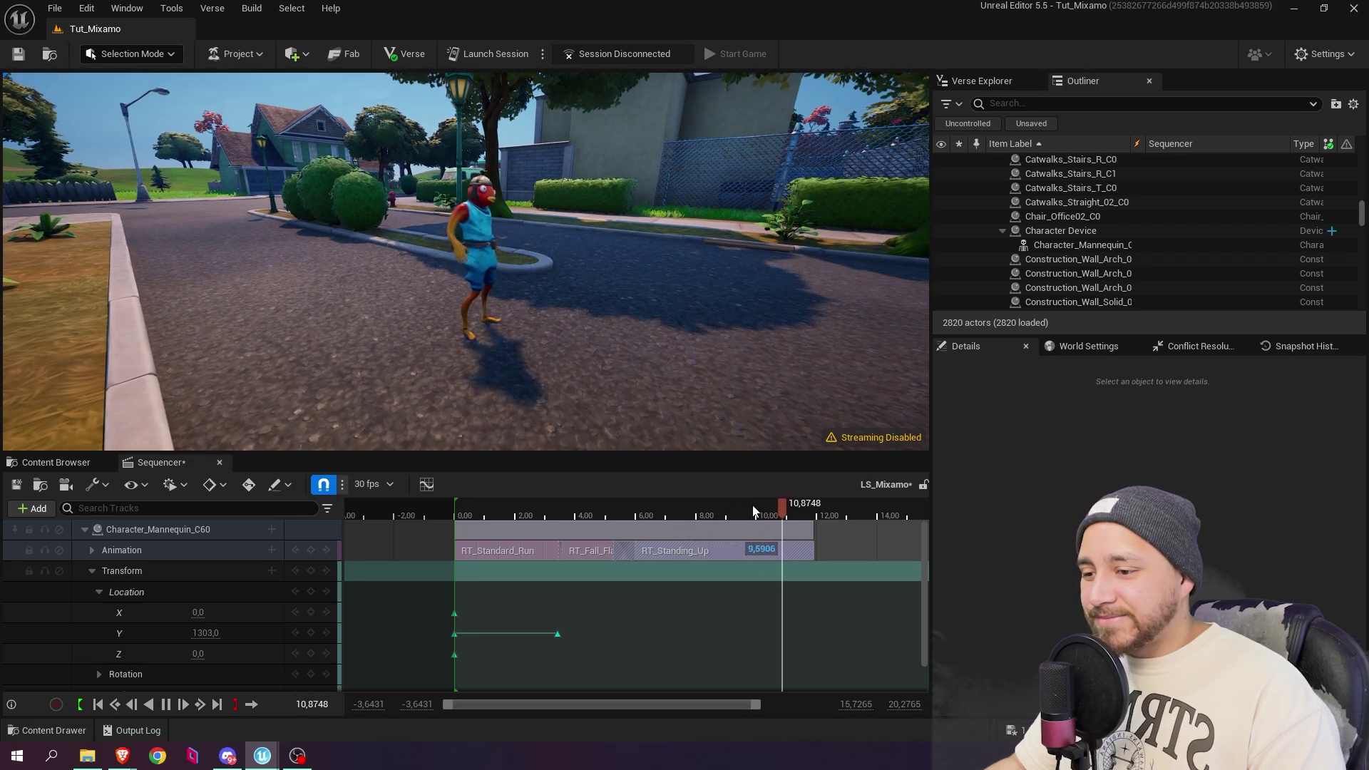
{"action": "left_click", "coordinate": [757, 512]}
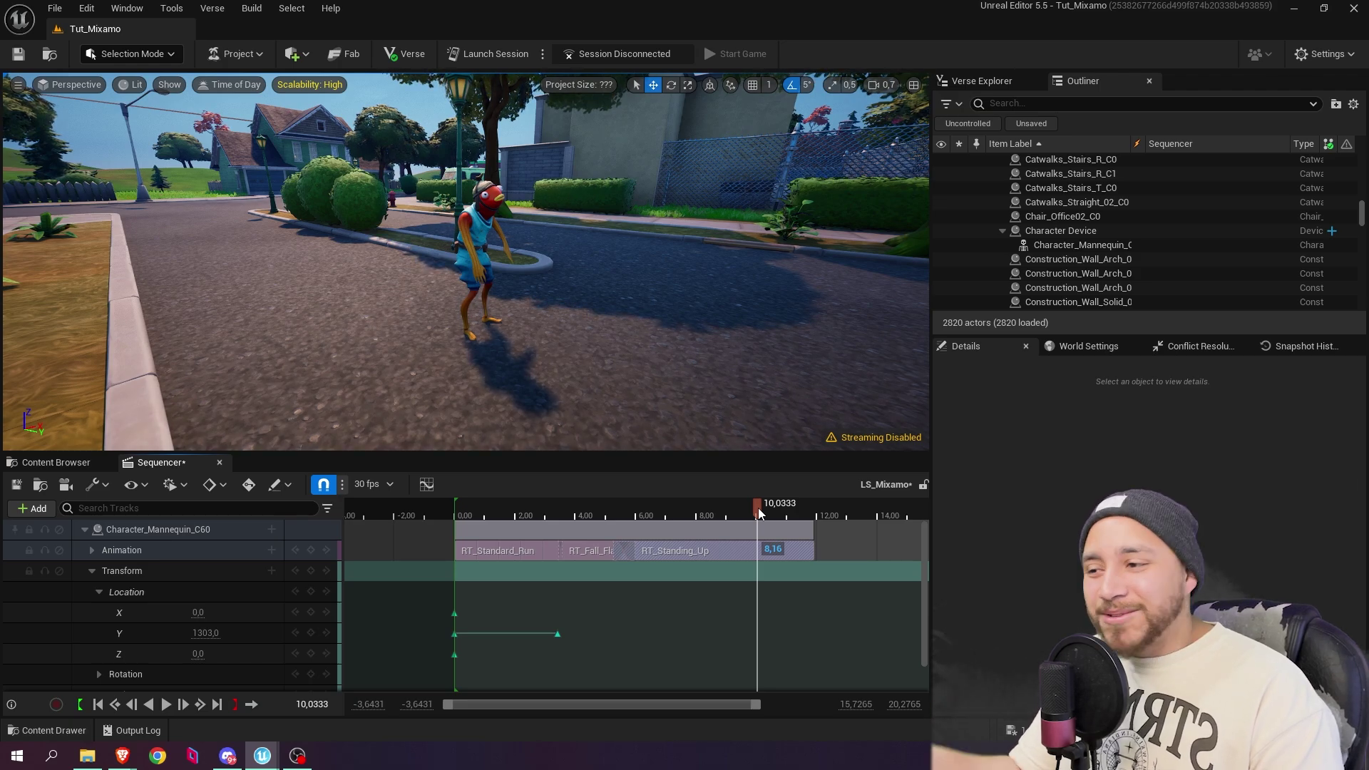